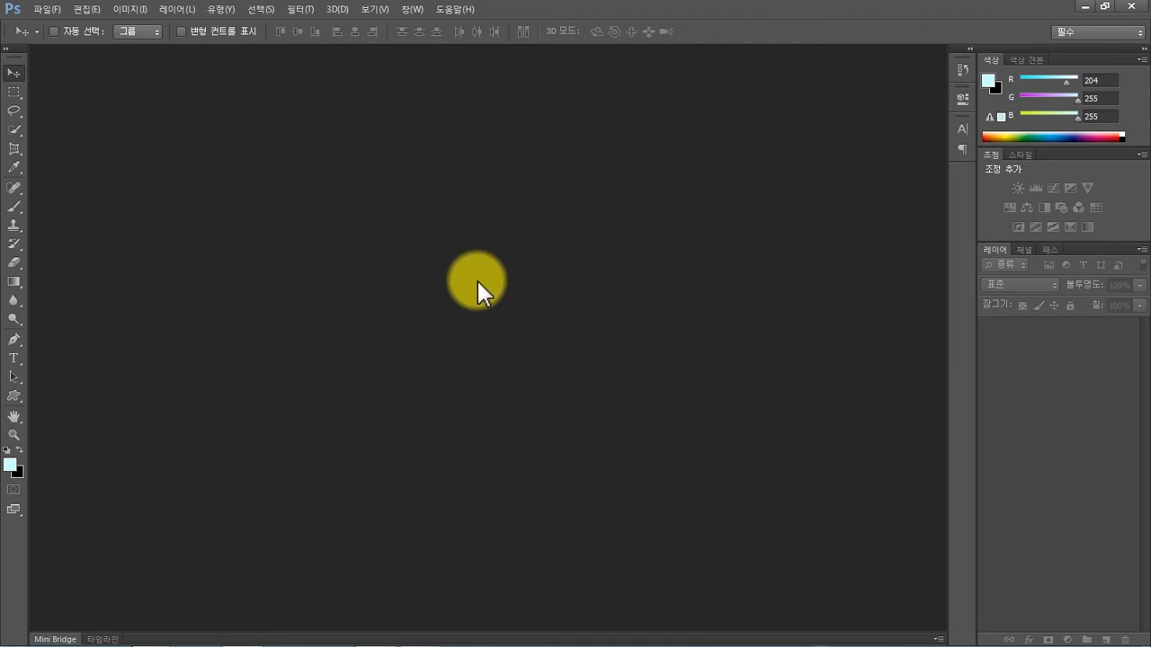
Open 2급-2.jpg, 2급-3.jpg and 2급-4.jpg from the 소스파일 folder in Photoshop.
{"action": "mouse_move", "coordinate": [469, 634]}
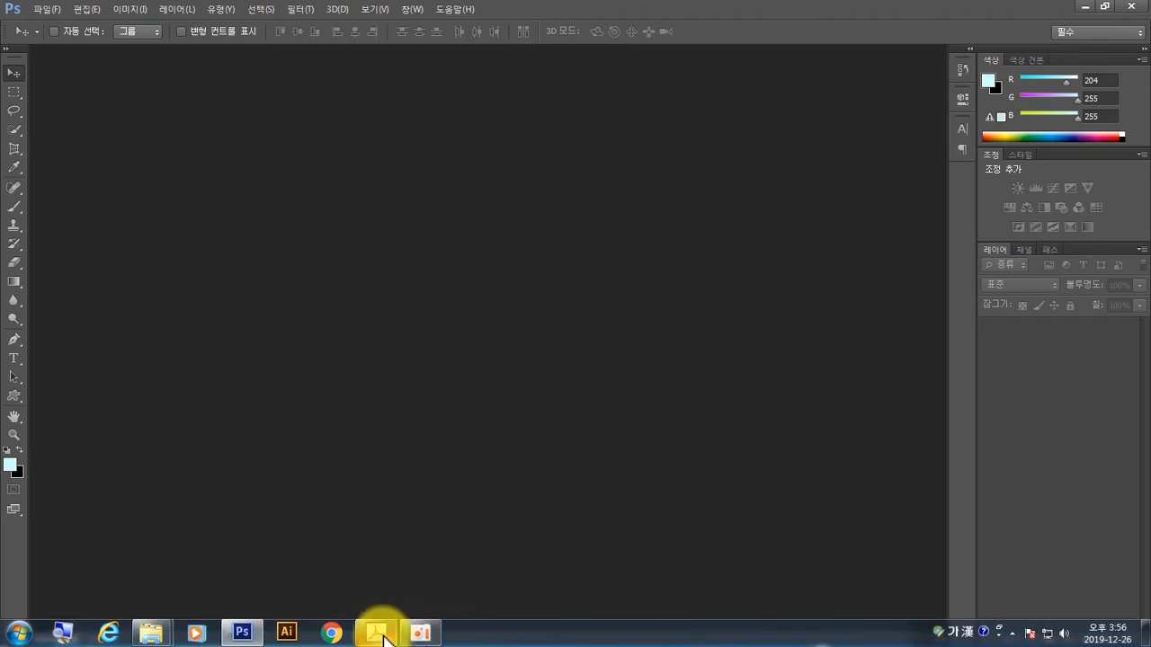
{"action": "mouse_move", "coordinate": [175, 633]}
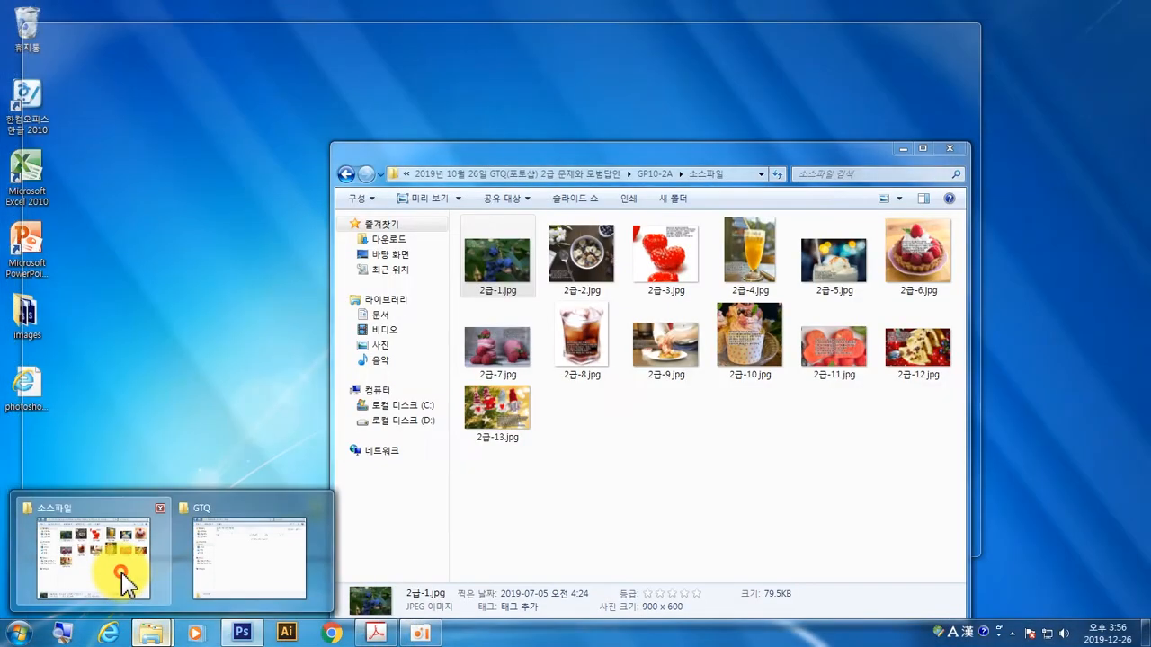
{"action": "left_click", "coordinate": [121, 572]}
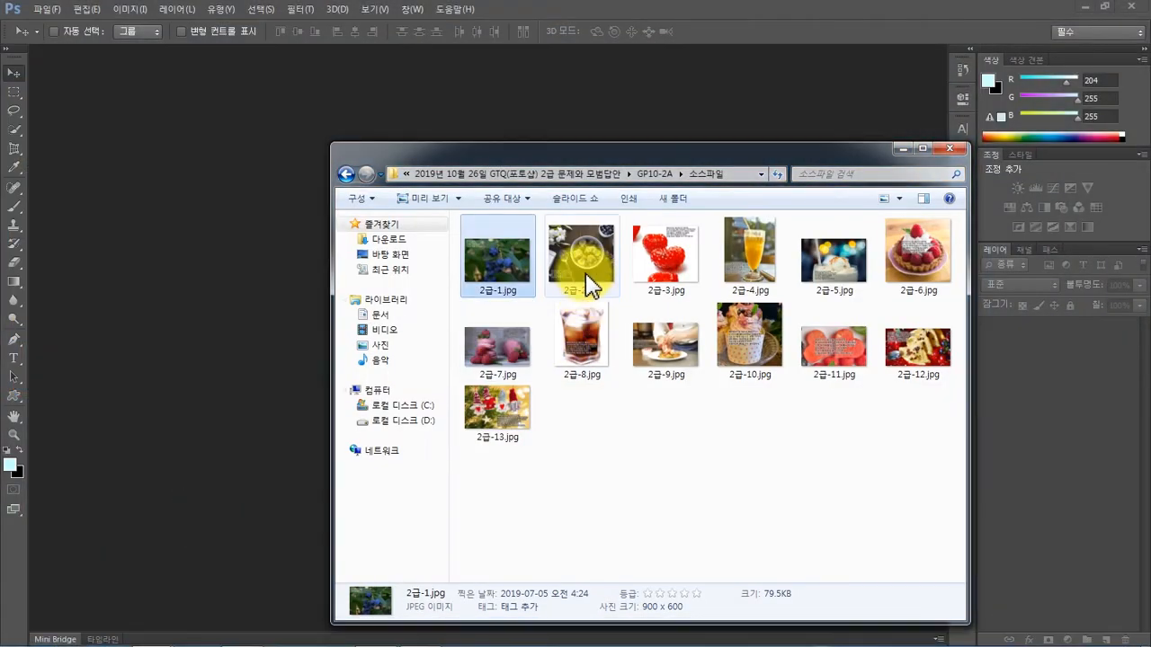
{"action": "left_click", "coordinate": [587, 284]}
{"action": "left_click", "coordinate": [662, 281], "text": "ctrl"}
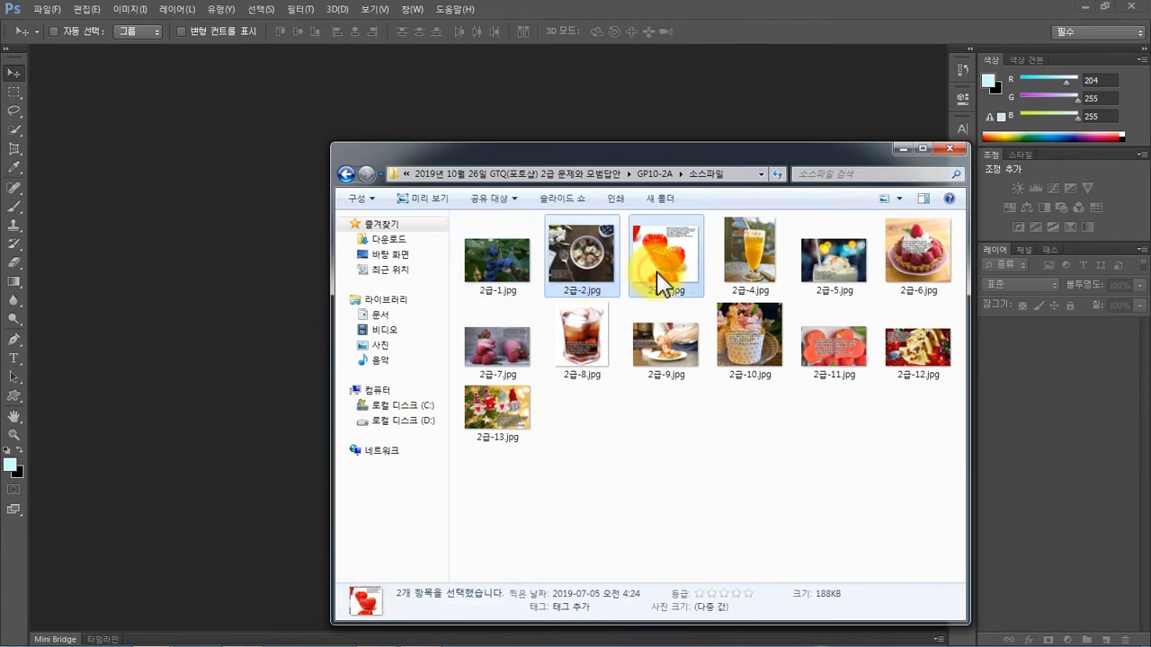
{"action": "left_click", "coordinate": [764, 267], "text": "ctrl"}
{"action": "left_click_drag", "start_coordinate": [764, 267], "coordinate": [256, 359]}
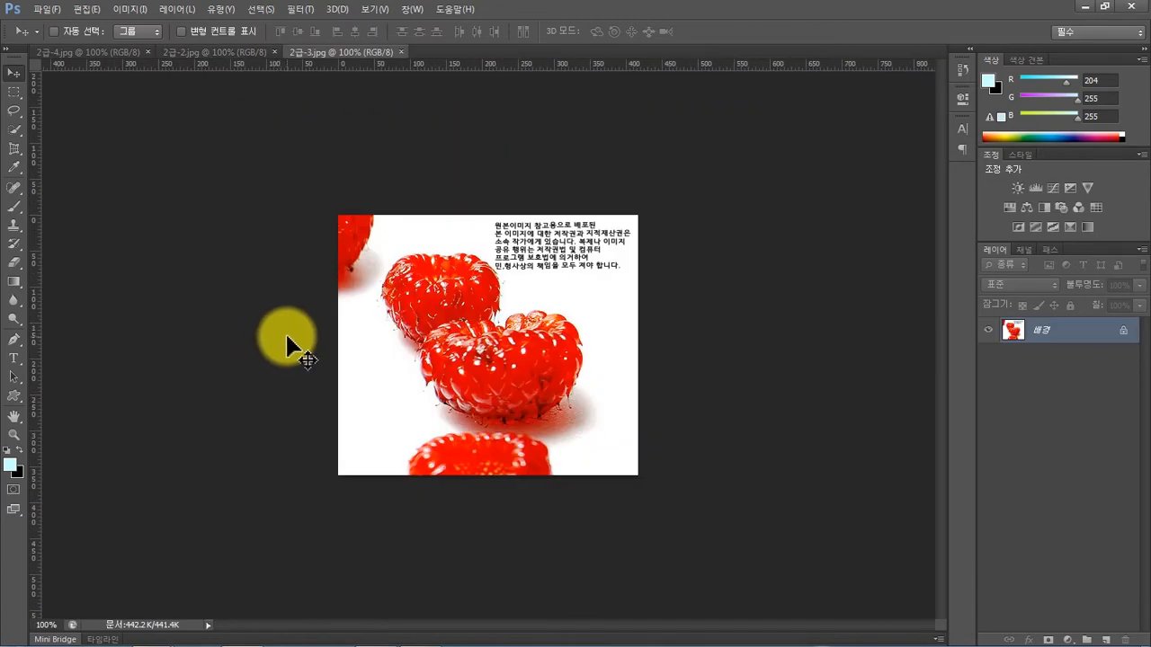
Create a new document 400 pixels wide and 500 pixels high with a white background.
{"action": "left_click", "coordinate": [47, 10]}
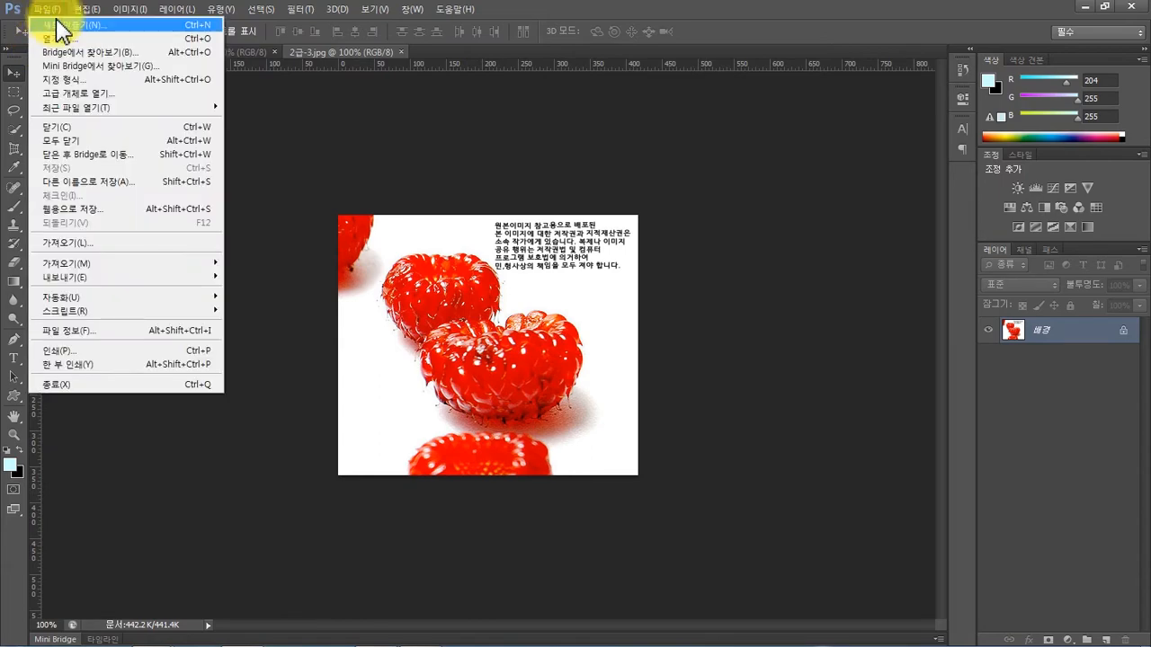
{"action": "left_click", "coordinate": [45, 25]}
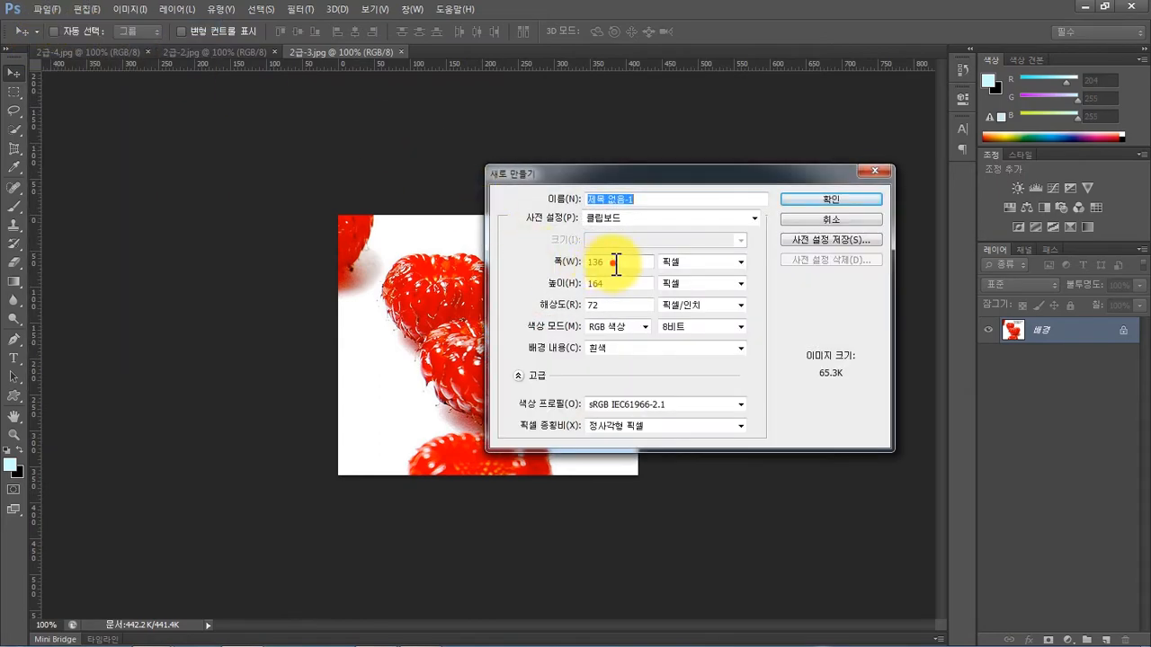
{"action": "left_click", "coordinate": [603, 261]}
{"action": "type", "text": "400"}
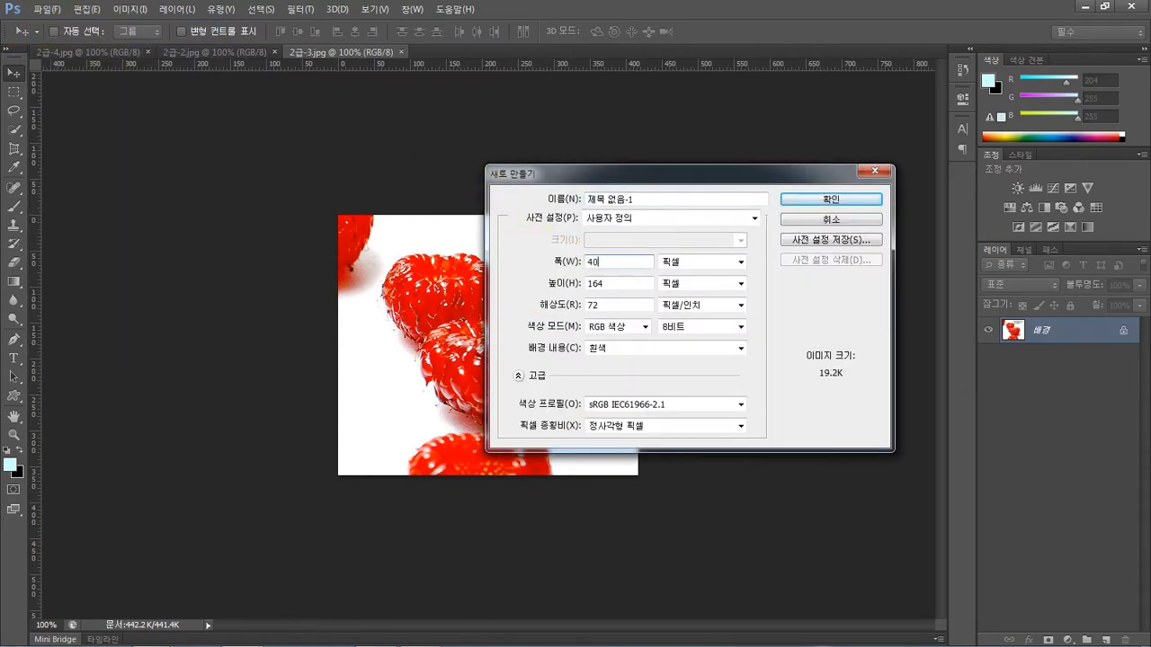
{"action": "key", "text": "Tab"}
{"action": "key", "text": "Tab"}
{"action": "type", "text": "500"}
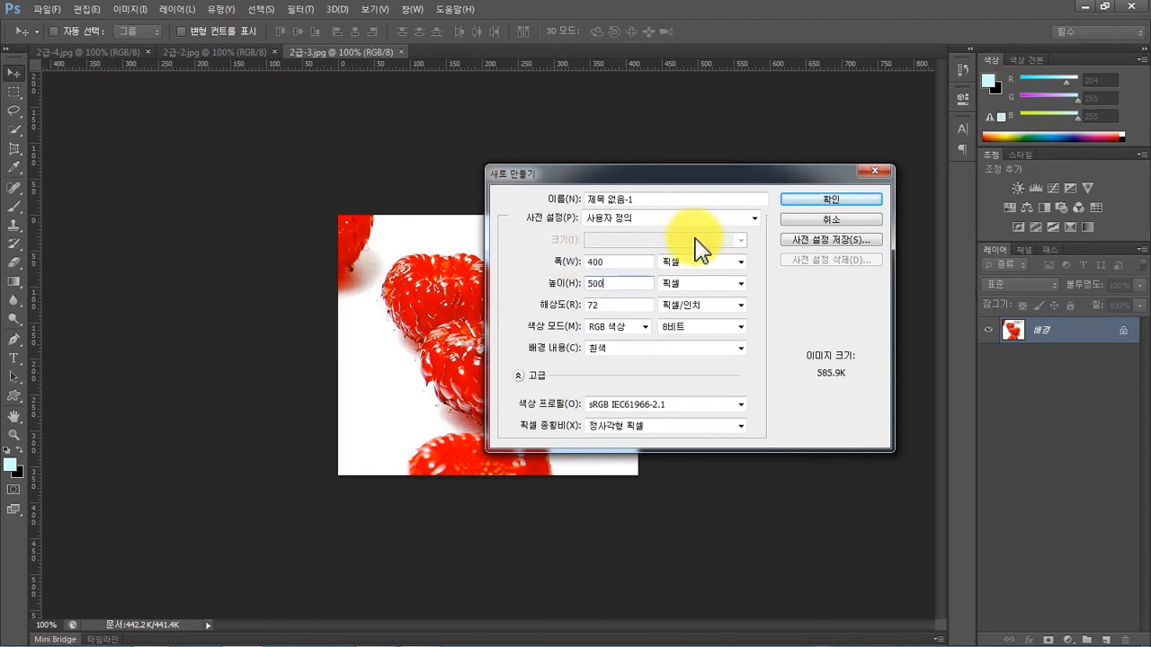
{"action": "left_click", "coordinate": [790, 214]}
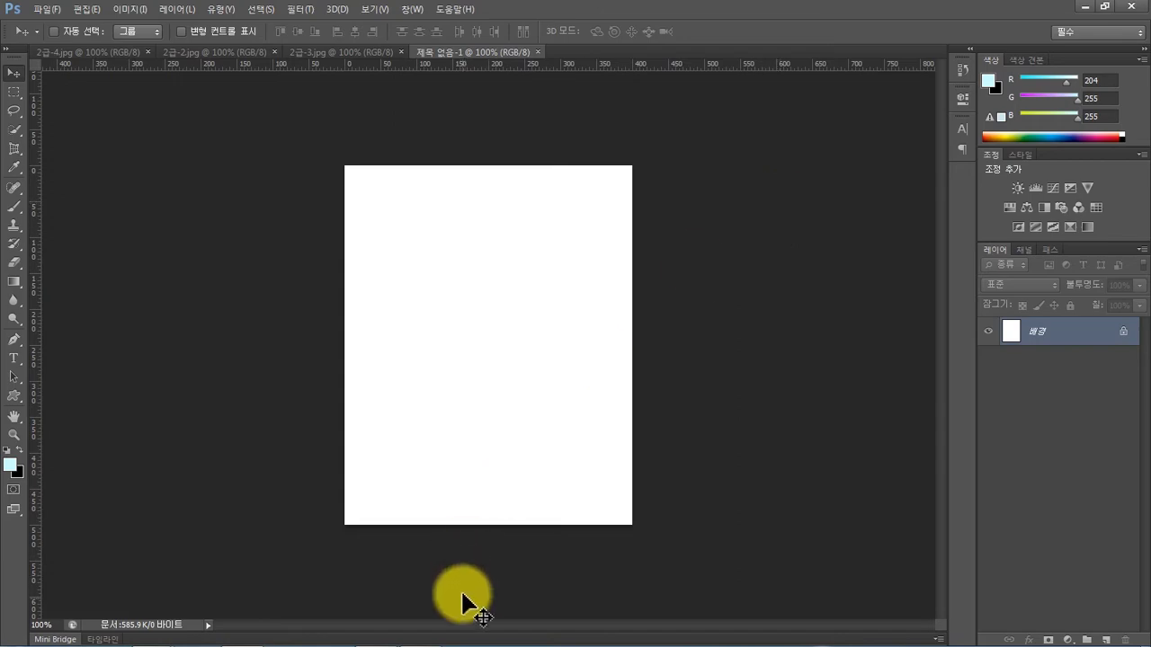
Switch to the GP10-2A(A4).pdf task sheet, examine the second task's requirements and sample image, and return to Photoshop.
{"action": "left_click", "coordinate": [377, 632]}
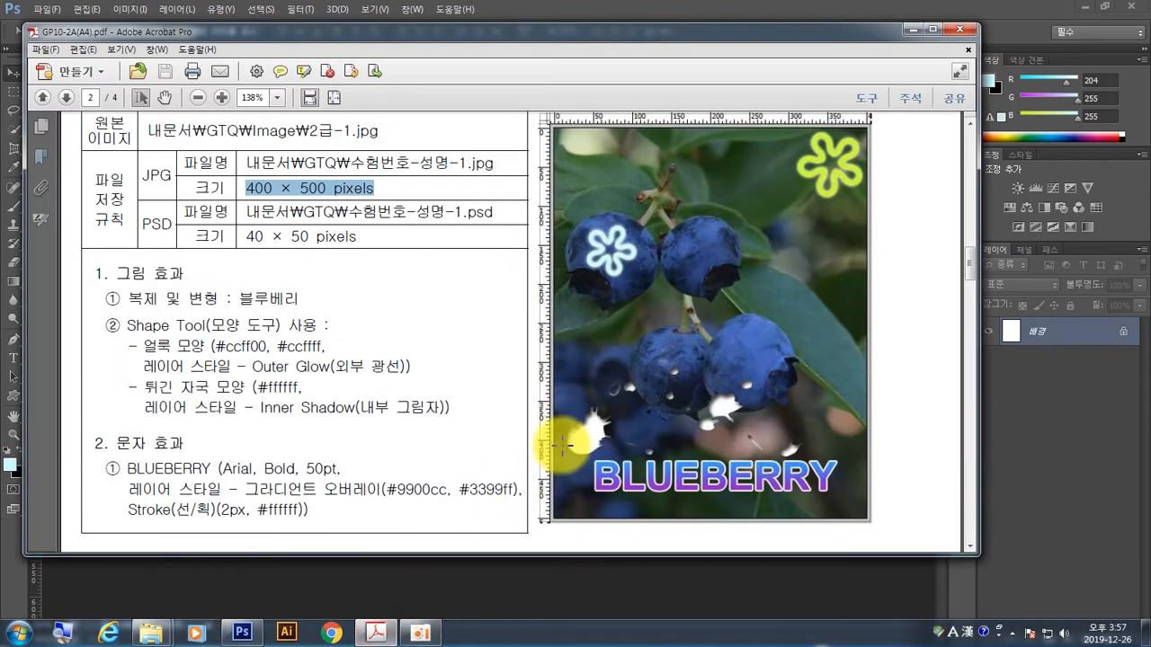
{"action": "scroll", "coordinate": [562, 444], "scroll_direction": "down", "scroll_amount": 10}
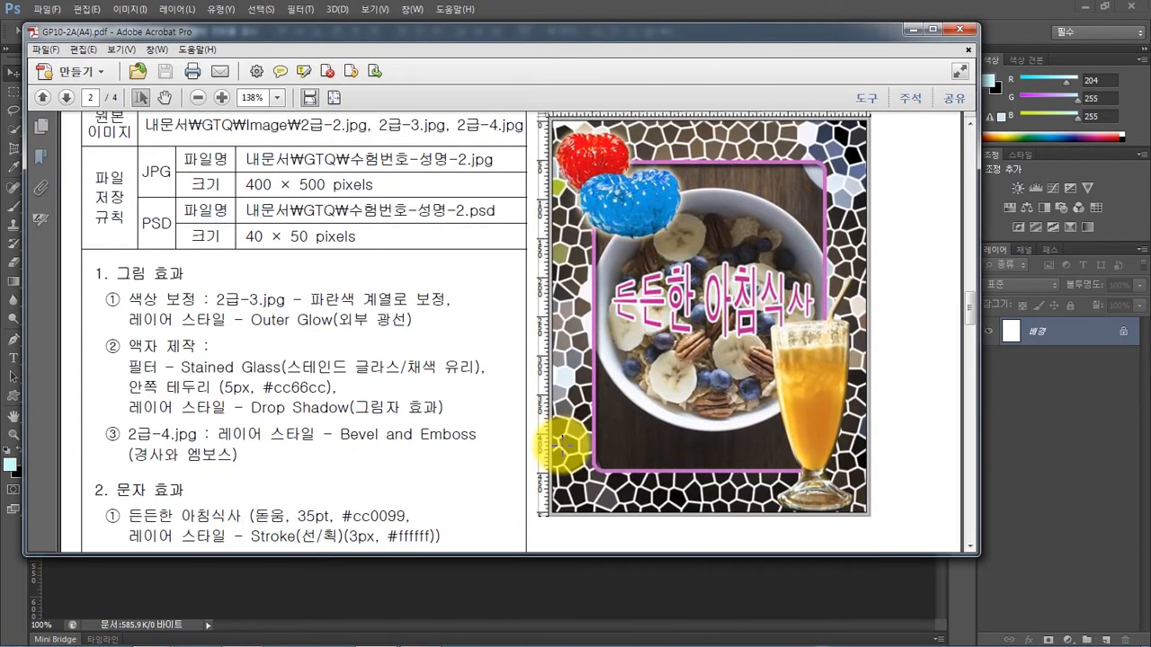
{"action": "scroll", "coordinate": [562, 444], "scroll_direction": "down", "scroll_amount": 1}
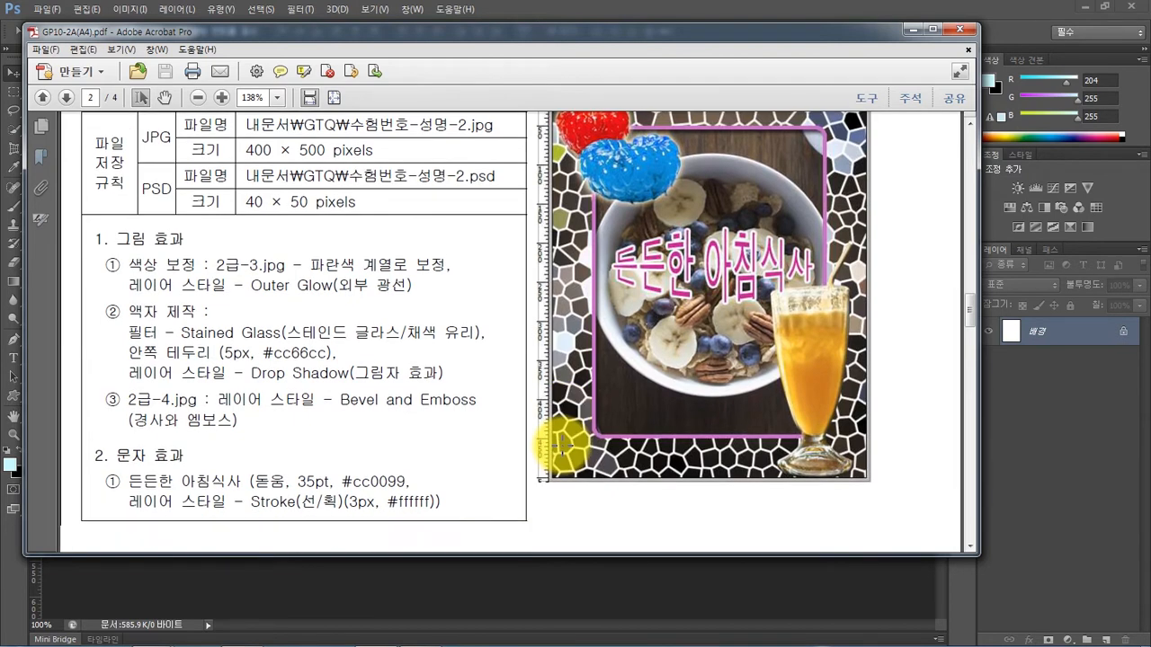
{"action": "scroll", "coordinate": [562, 444], "scroll_direction": "up", "scroll_amount": 1}
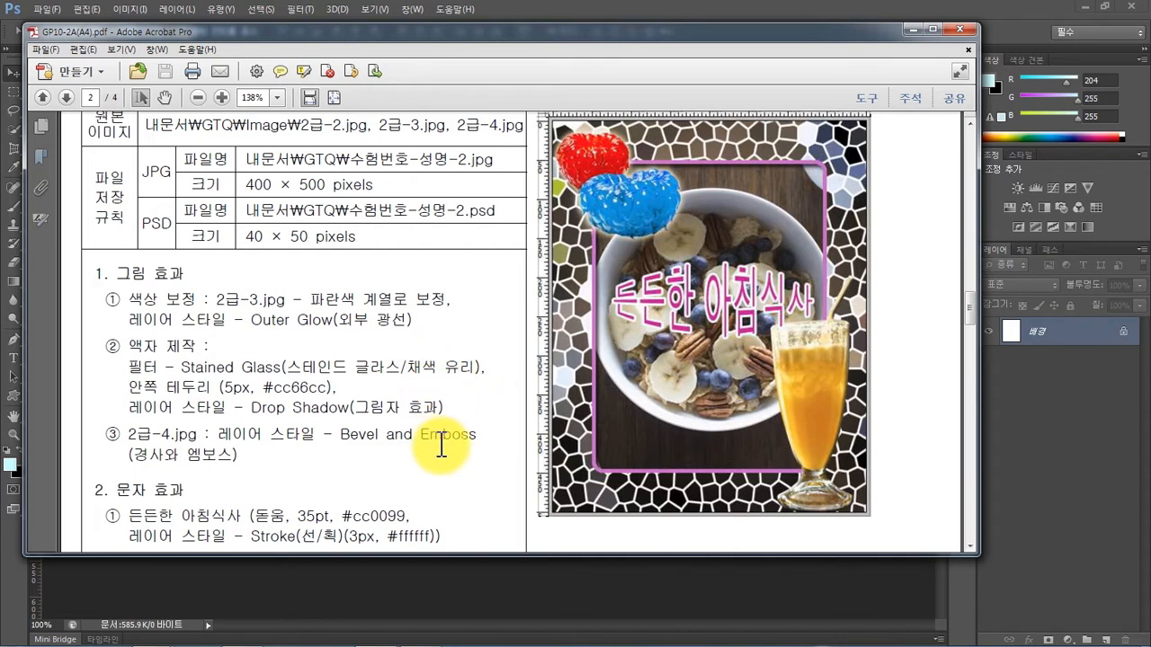
{"action": "mouse_move", "coordinate": [382, 640]}
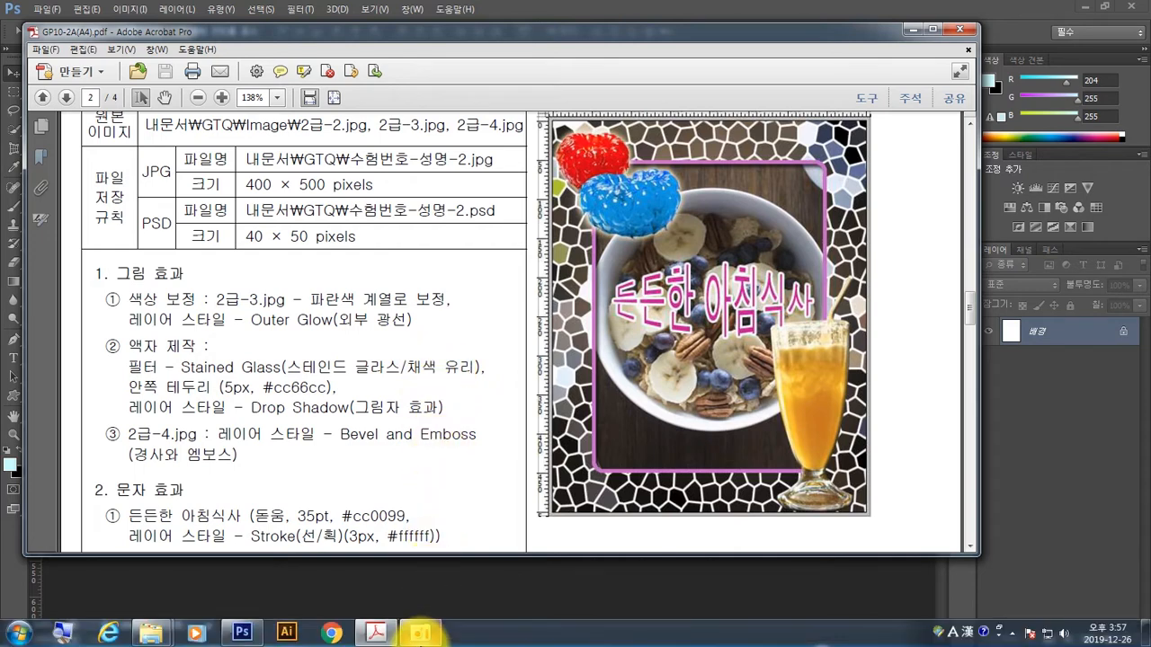
{"action": "left_click", "coordinate": [250, 632]}
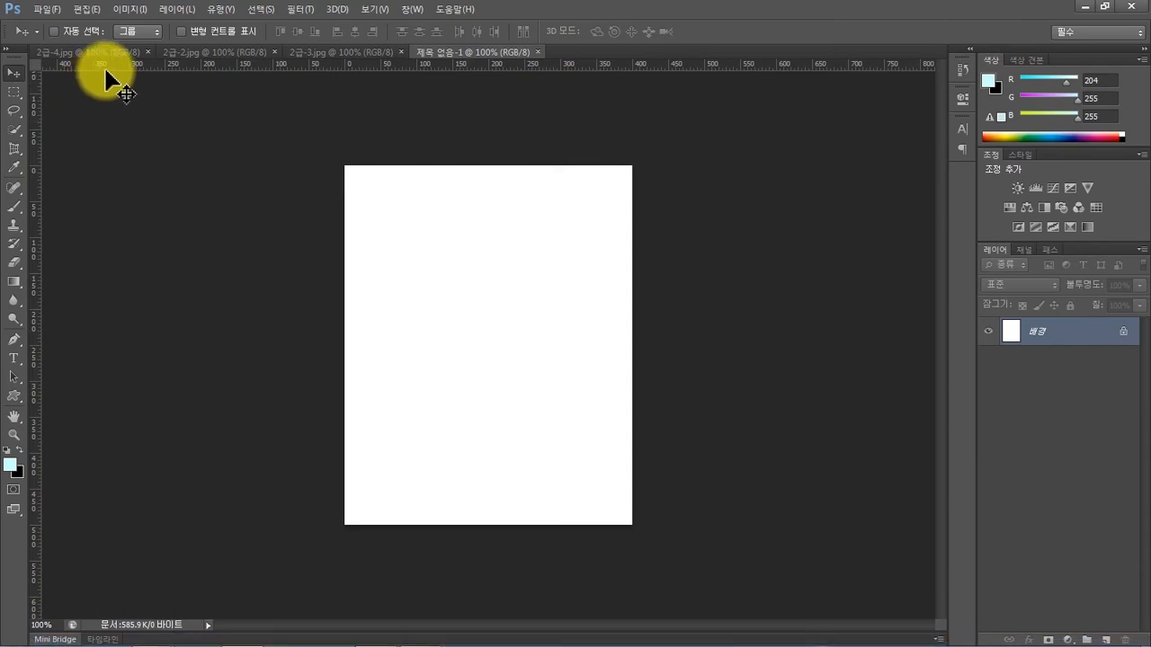
Copy the entire 2급-2.jpg image and paste it into the untitled 400 × 500 pixel document.
{"action": "left_click", "coordinate": [216, 52]}
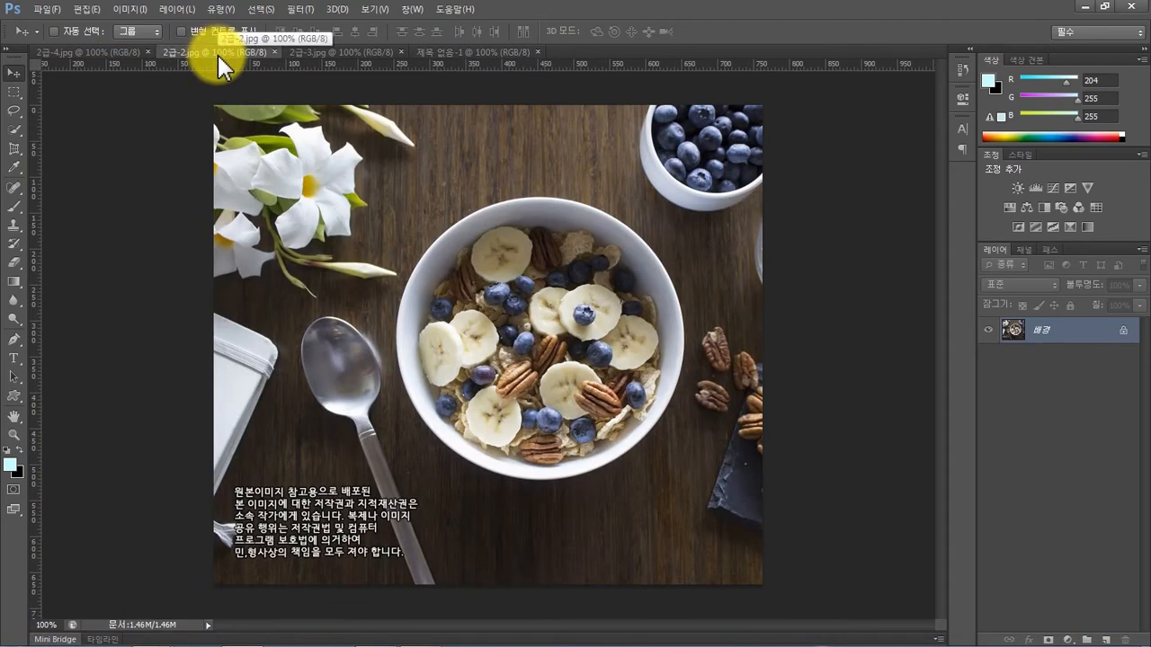
{"action": "key", "text": "ctrl+a"}
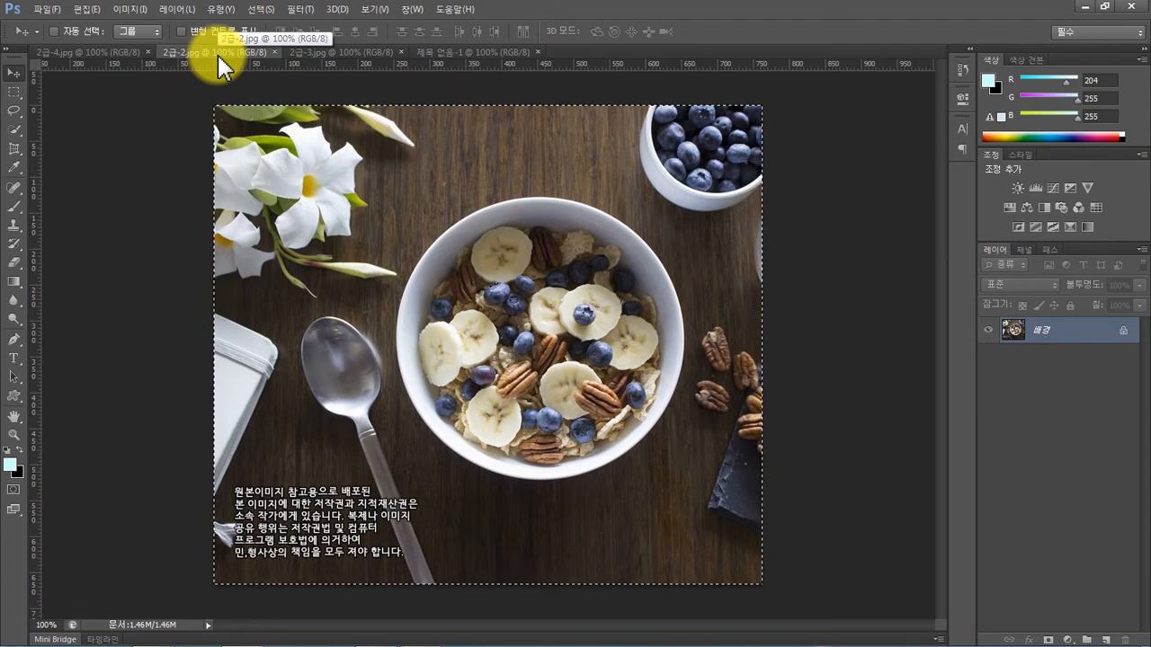
{"action": "left_click", "coordinate": [437, 54]}
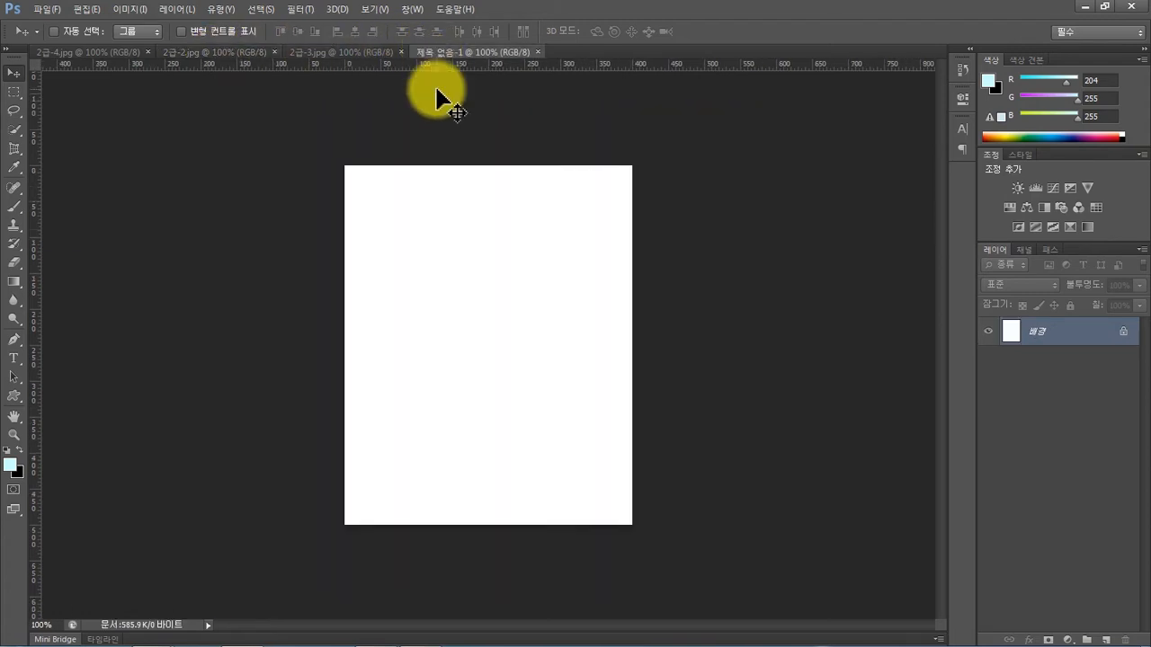
{"action": "key", "text": "ctrl+v"}
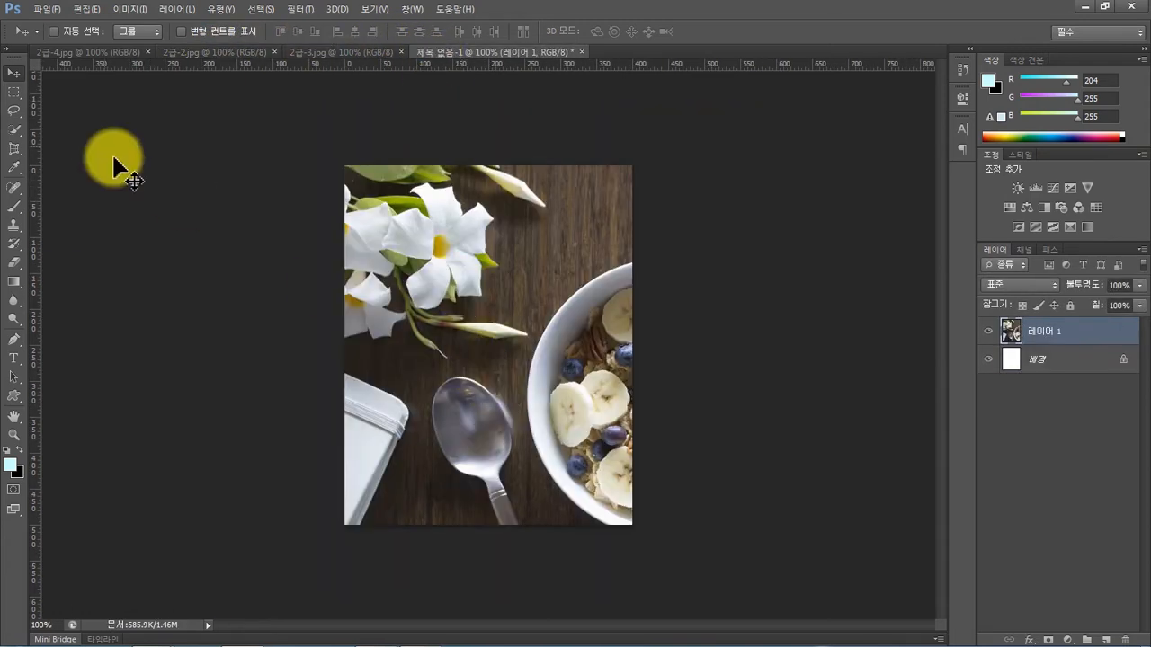
Centre the cereal bowl on the canvas and scale the pasted layer down proportionally to about 77%.
{"action": "left_click_drag", "start_coordinate": [566, 396], "coordinate": [379, 344]}
{"action": "key", "text": "ctrl+t"}
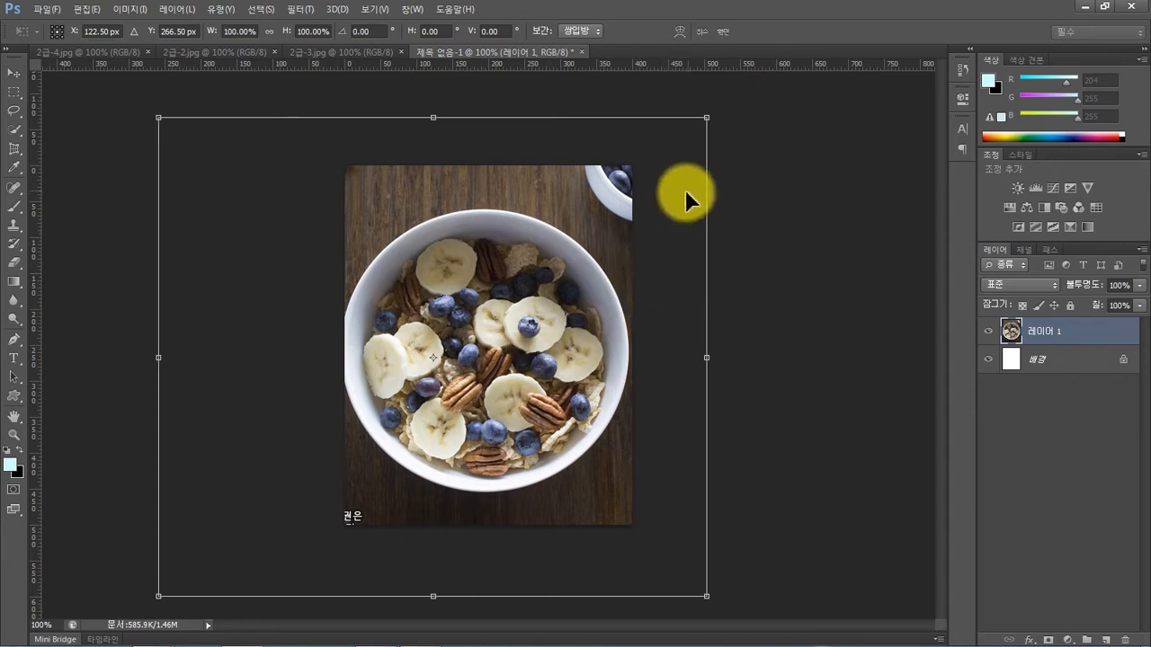
{"action": "left_click_drag", "start_coordinate": [707, 118], "coordinate": [654, 160]}
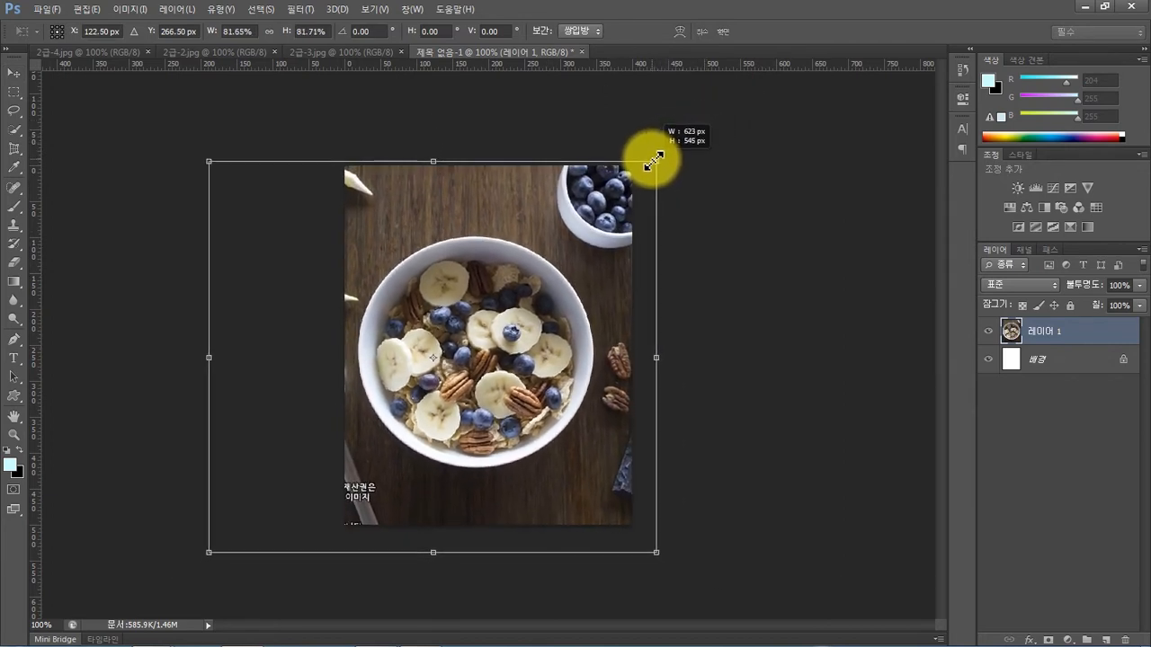
{"action": "left_click_drag", "start_coordinate": [209, 549], "coordinate": [240, 531]}
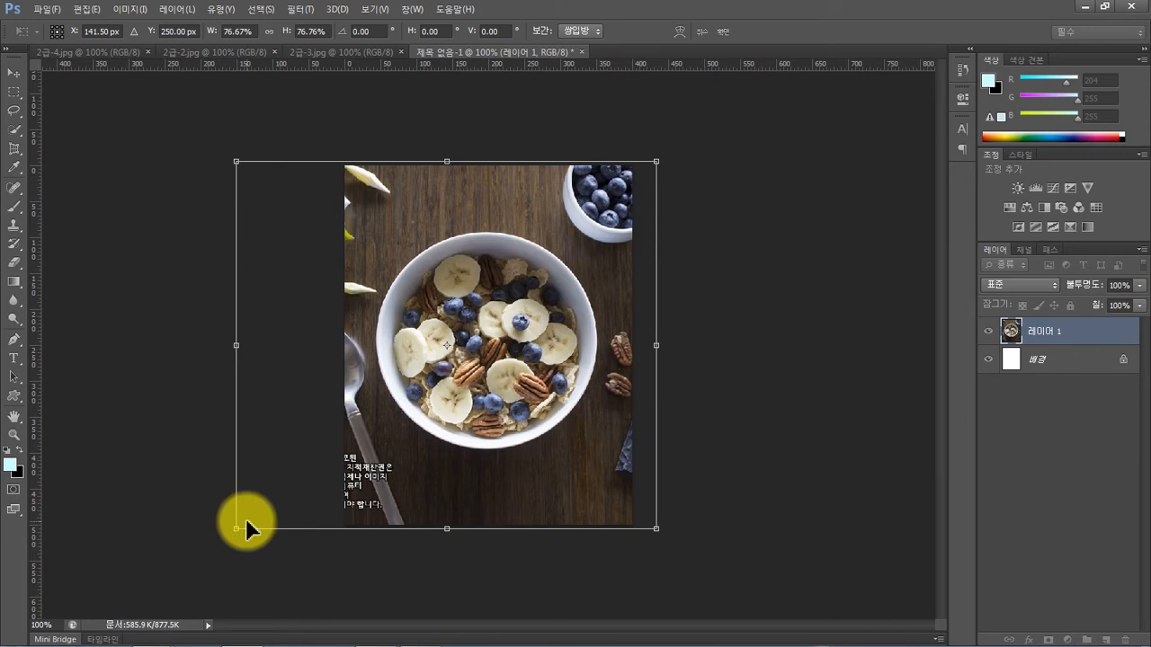
{"action": "key", "text": "Return"}
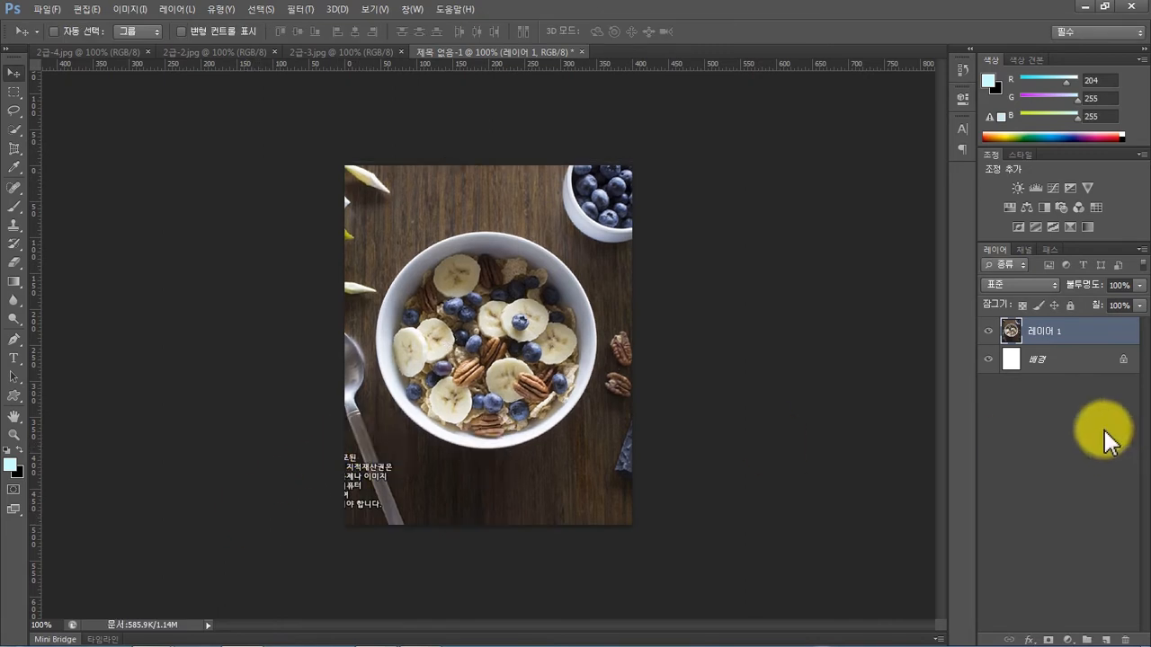
Duplicate the cereal bowl layer 레이어 1 as 레이어 1 사본.
{"action": "right_click", "coordinate": [1077, 335]}
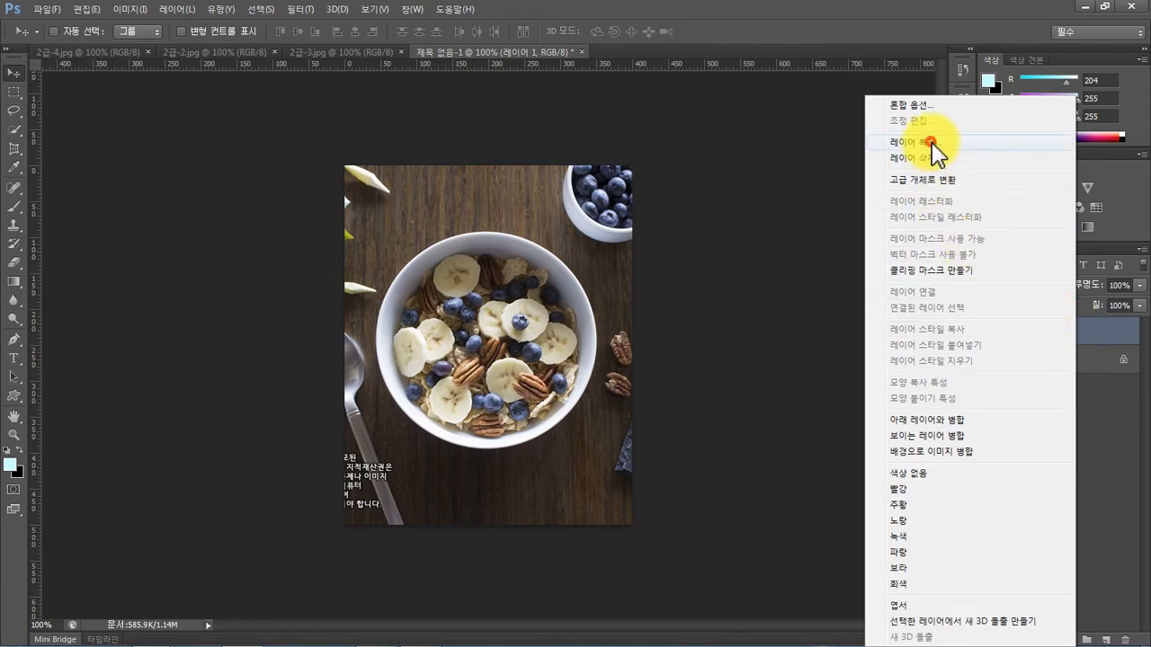
{"action": "left_click", "coordinate": [886, 142]}
{"action": "left_click", "coordinate": [611, 171]}
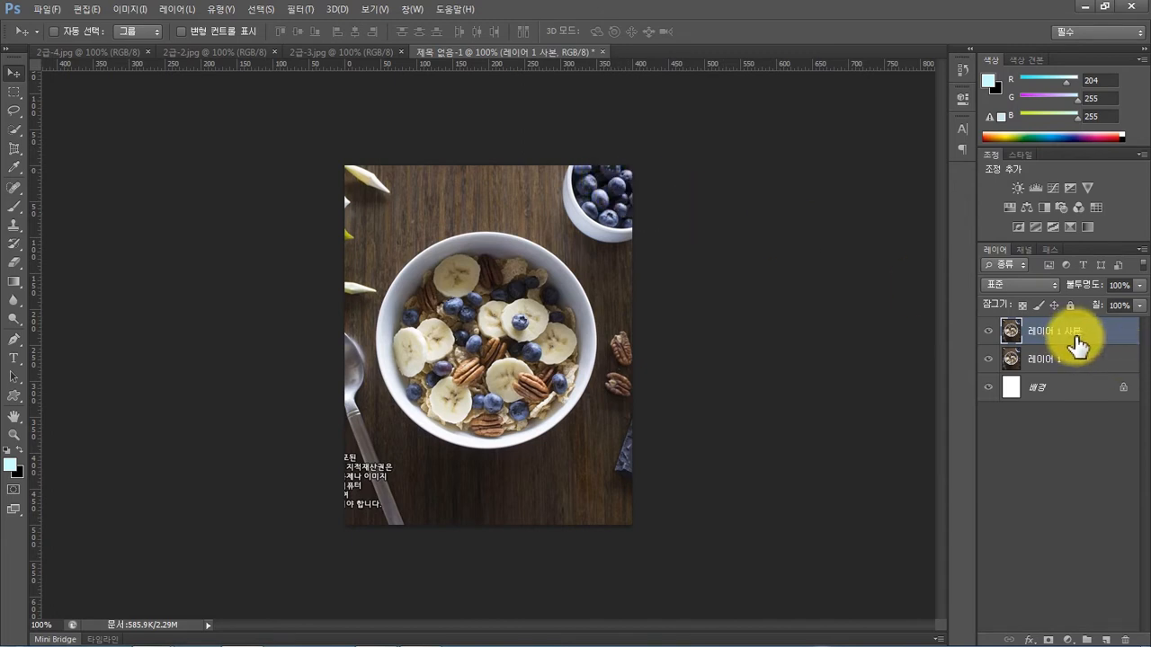
{"action": "left_click", "coordinate": [300, 9]}
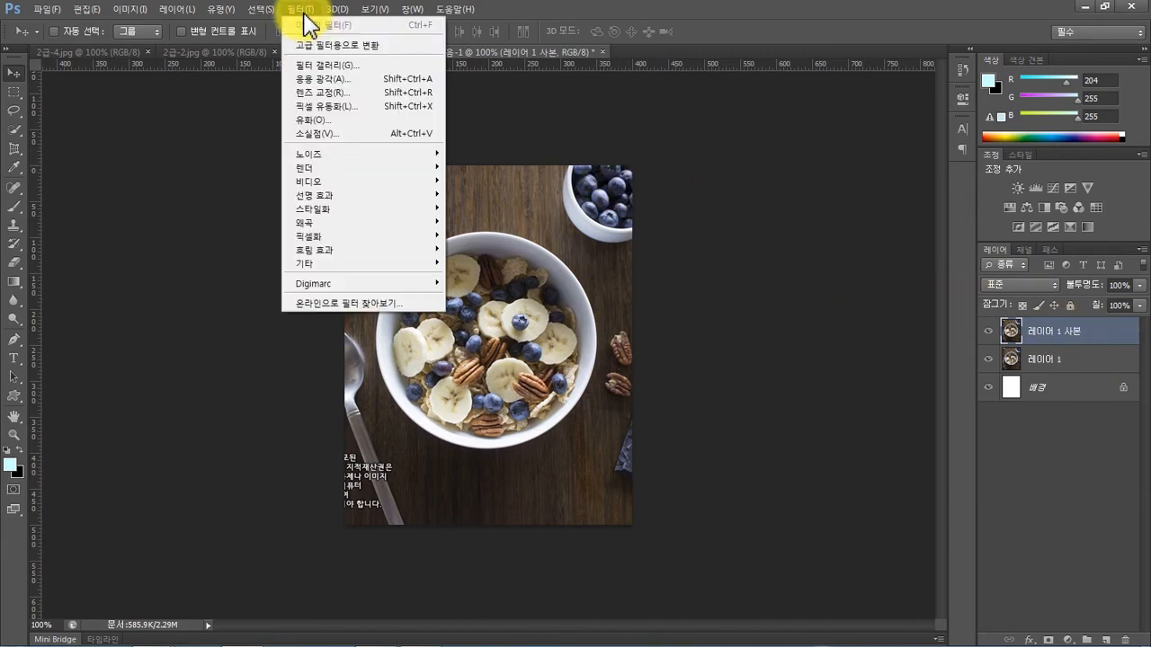
{"action": "left_click", "coordinate": [330, 64]}
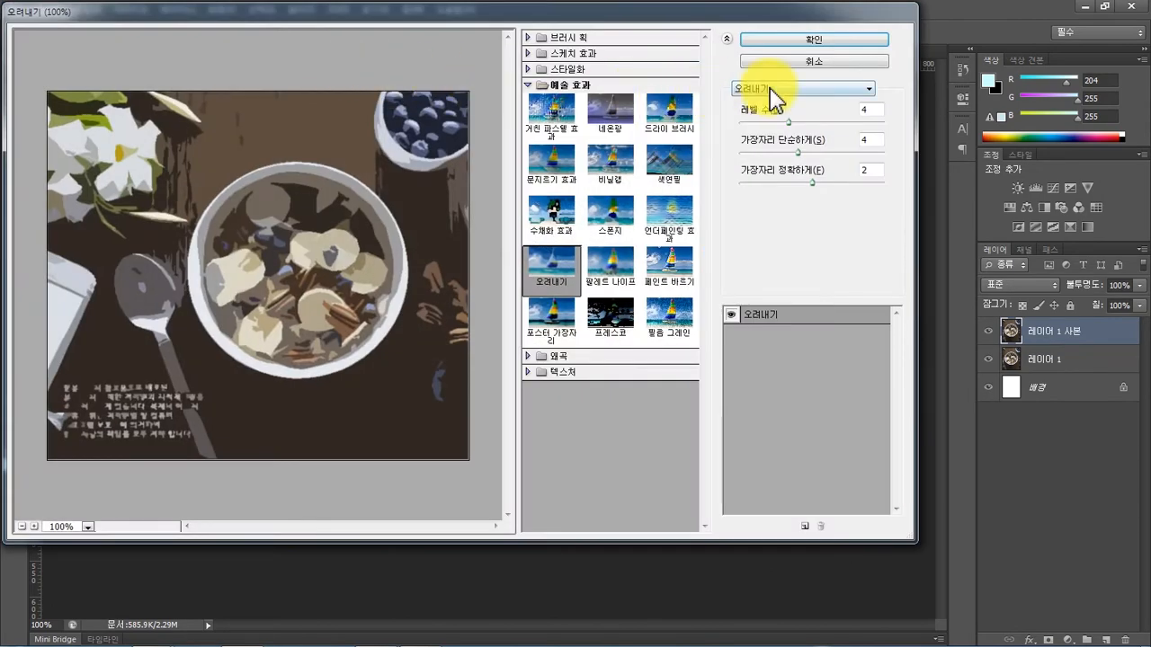
{"action": "left_click", "coordinate": [771, 88]}
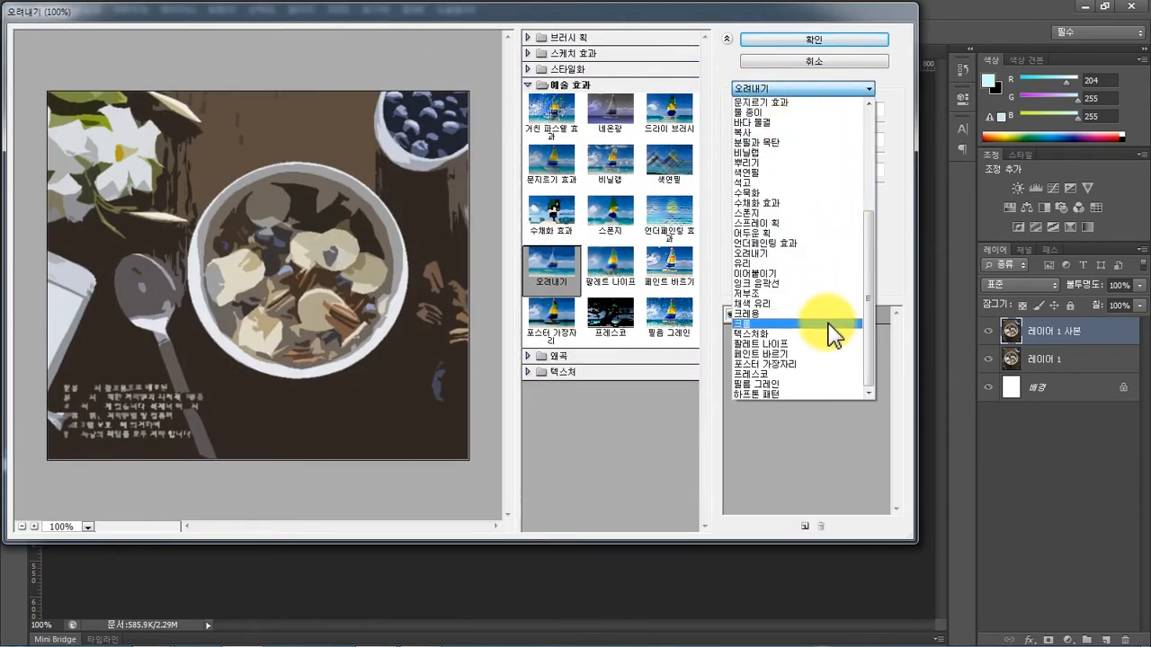
{"action": "left_click", "coordinate": [805, 304]}
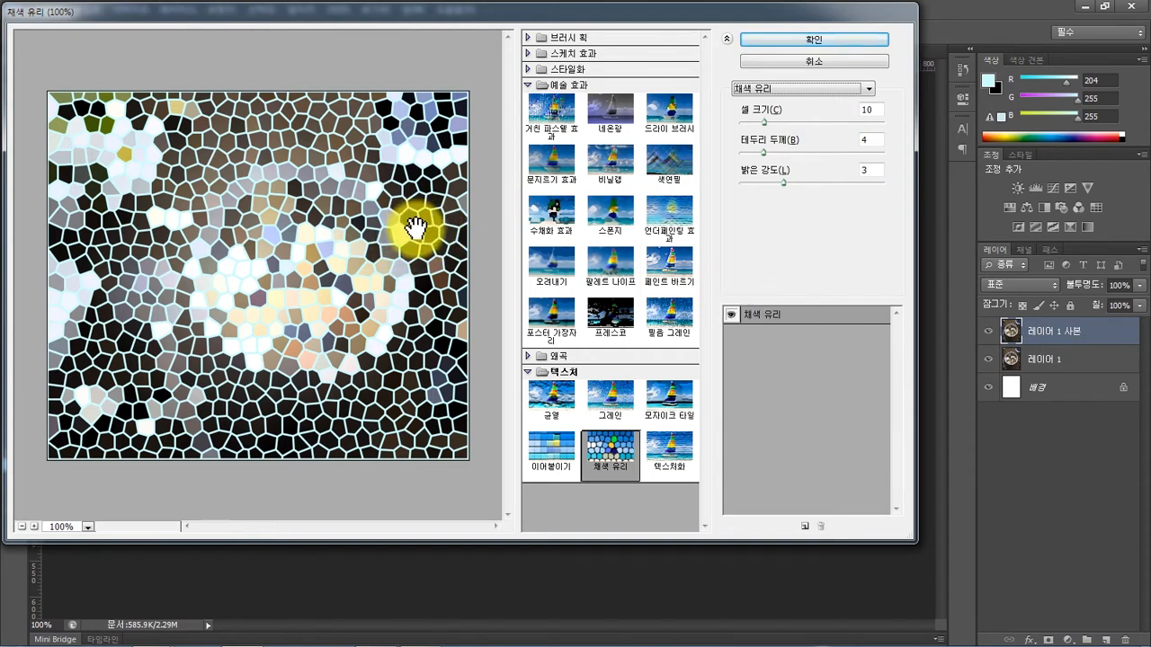
{"action": "left_click", "coordinate": [375, 632]}
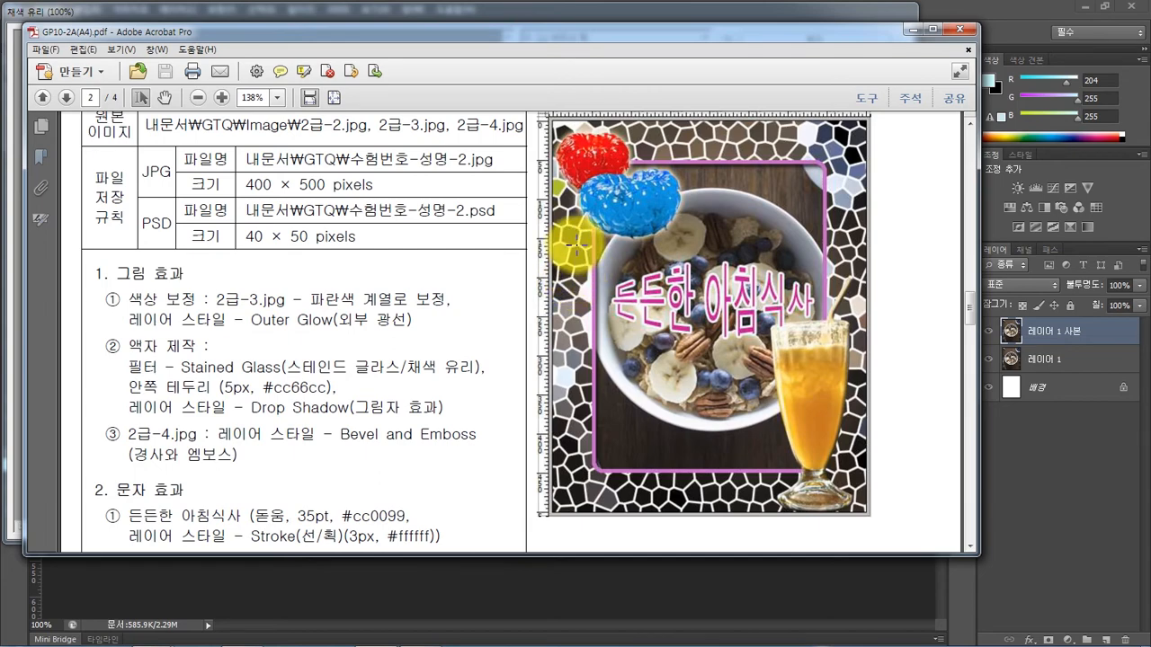
{"action": "mouse_move", "coordinate": [385, 637]}
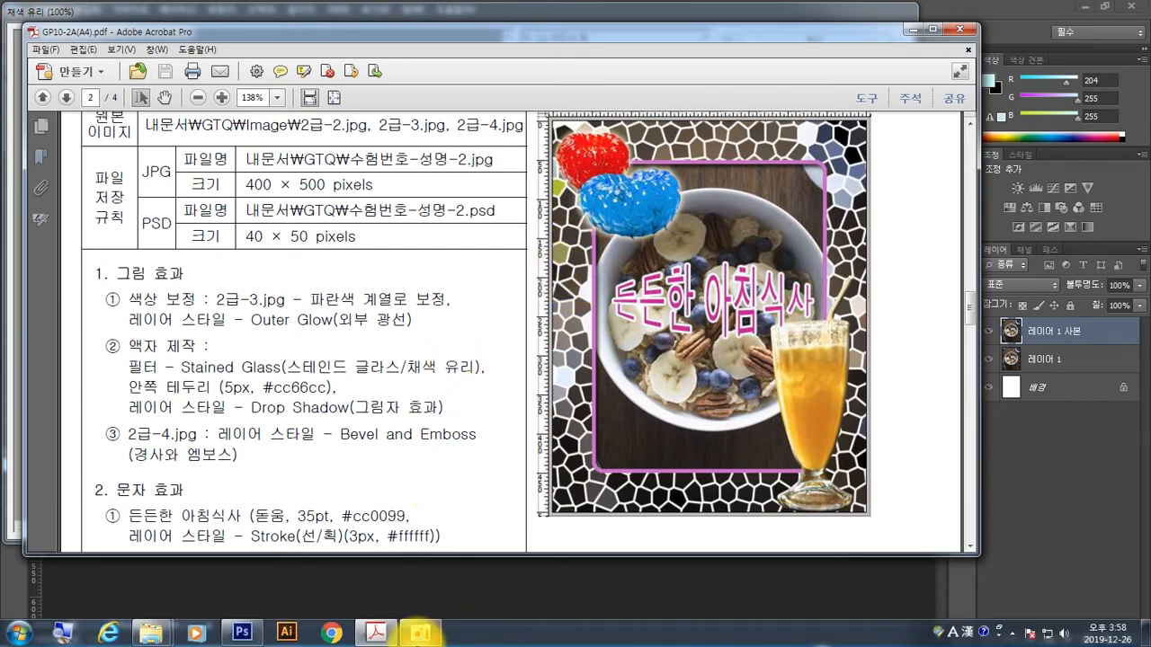
{"action": "left_click", "coordinate": [245, 632]}
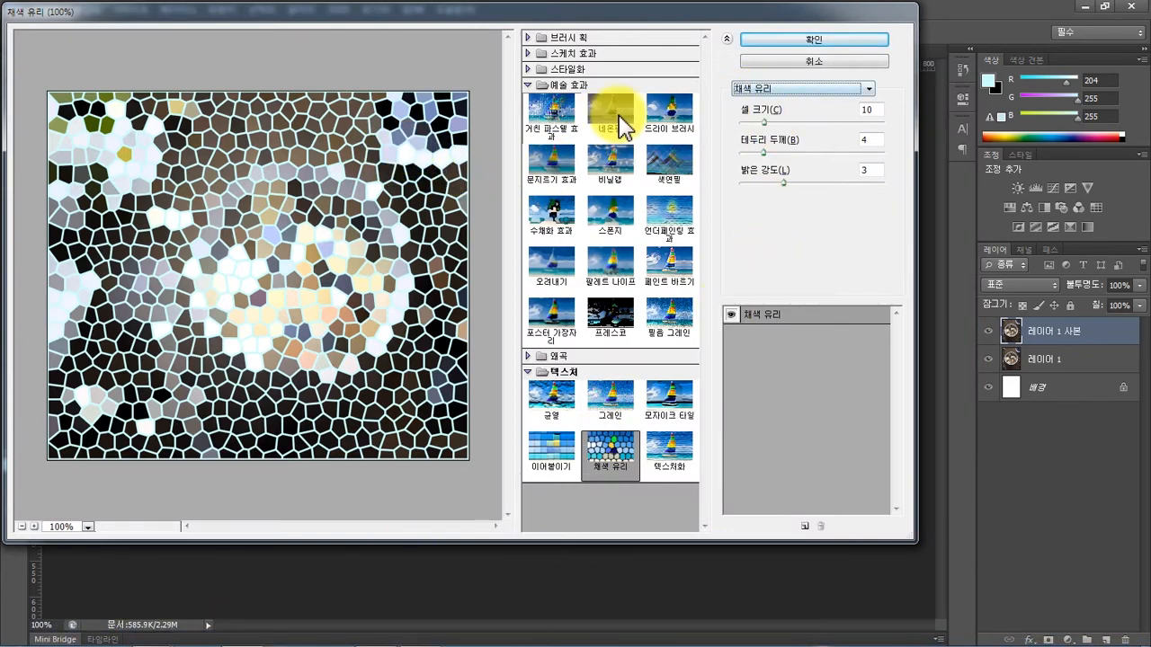
{"action": "left_click", "coordinate": [799, 62]}
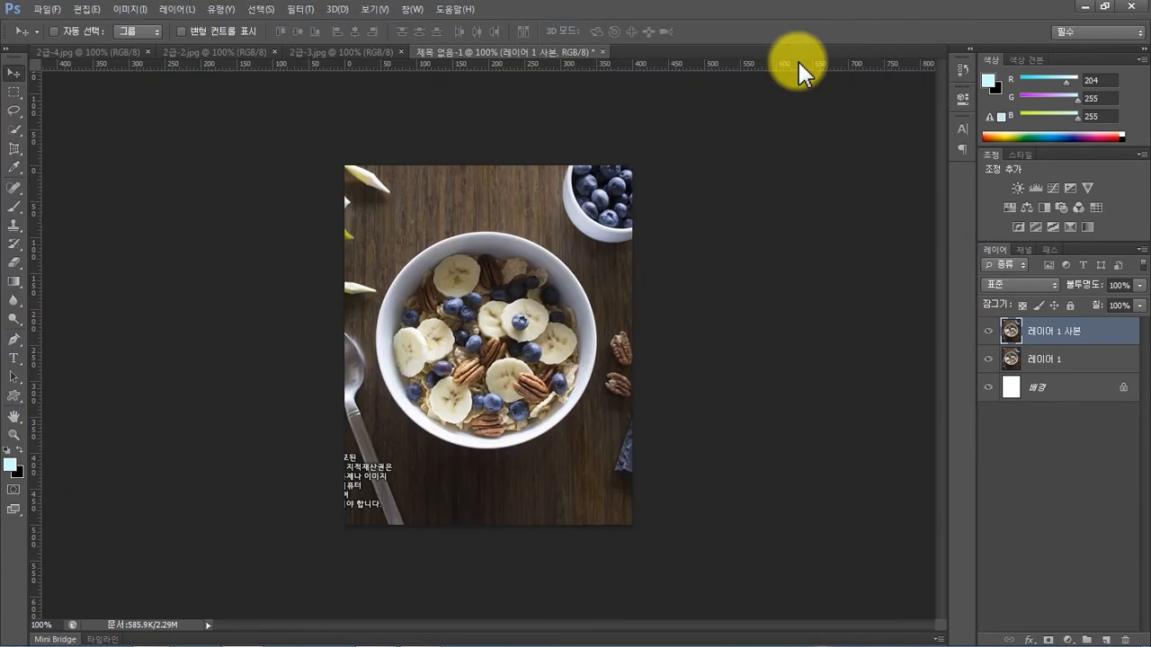
Reset the colours to default and swap them so the foreground is white and the background is black.
{"action": "left_click", "coordinate": [8, 453]}
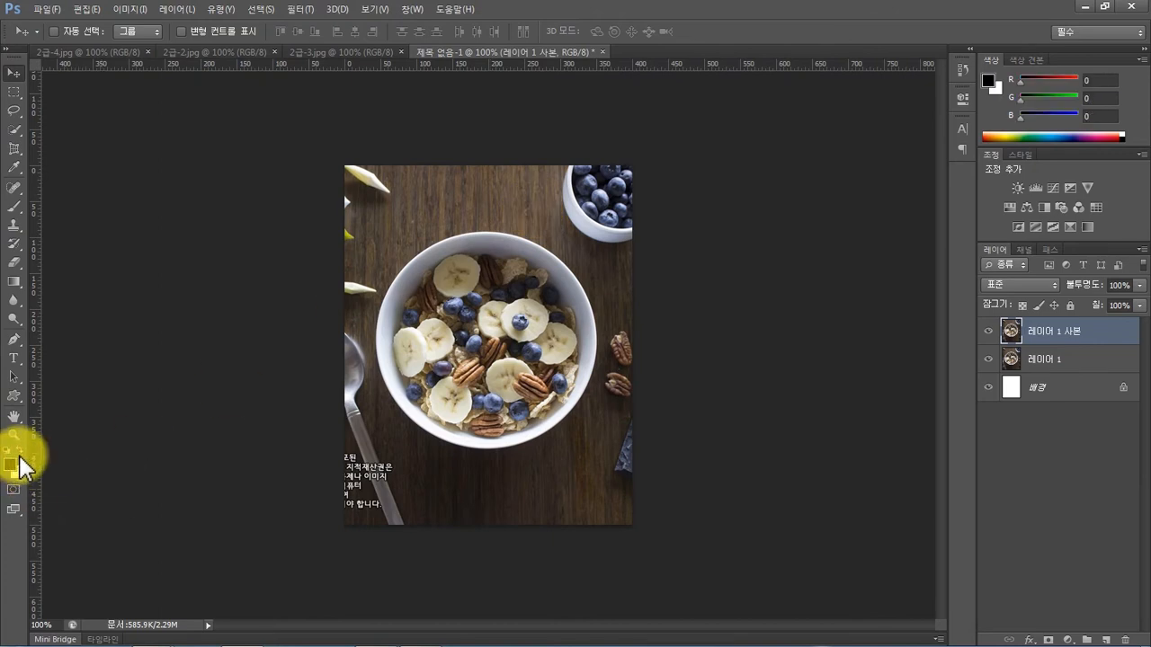
{"action": "left_click", "coordinate": [19, 455]}
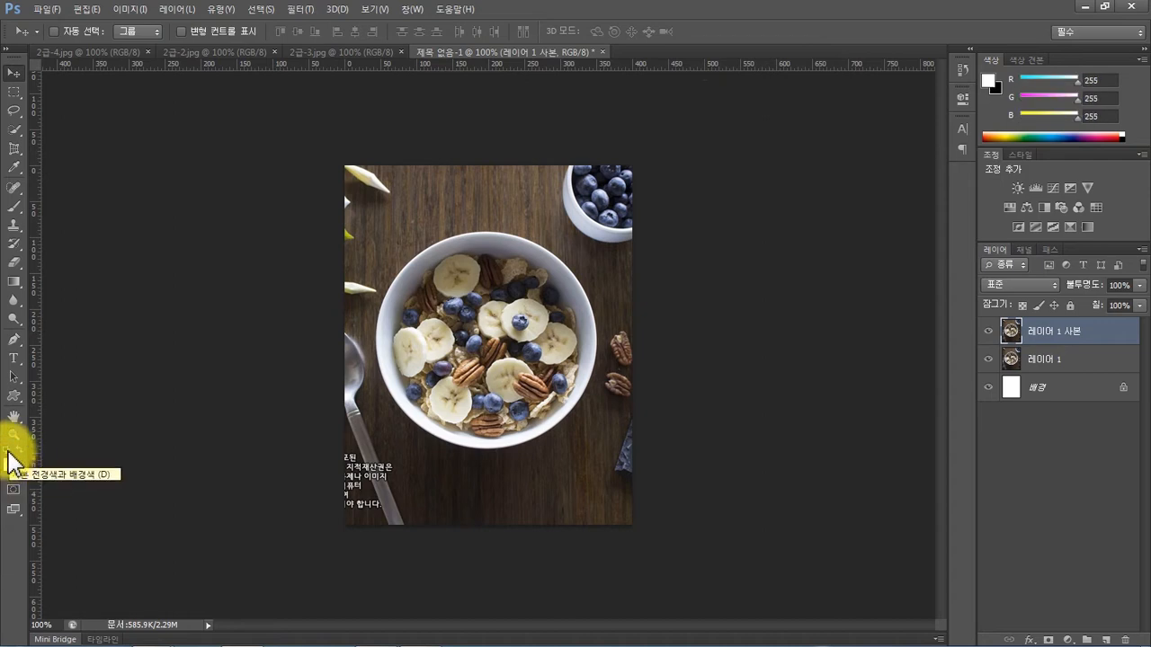
{"action": "left_click", "coordinate": [8, 455]}
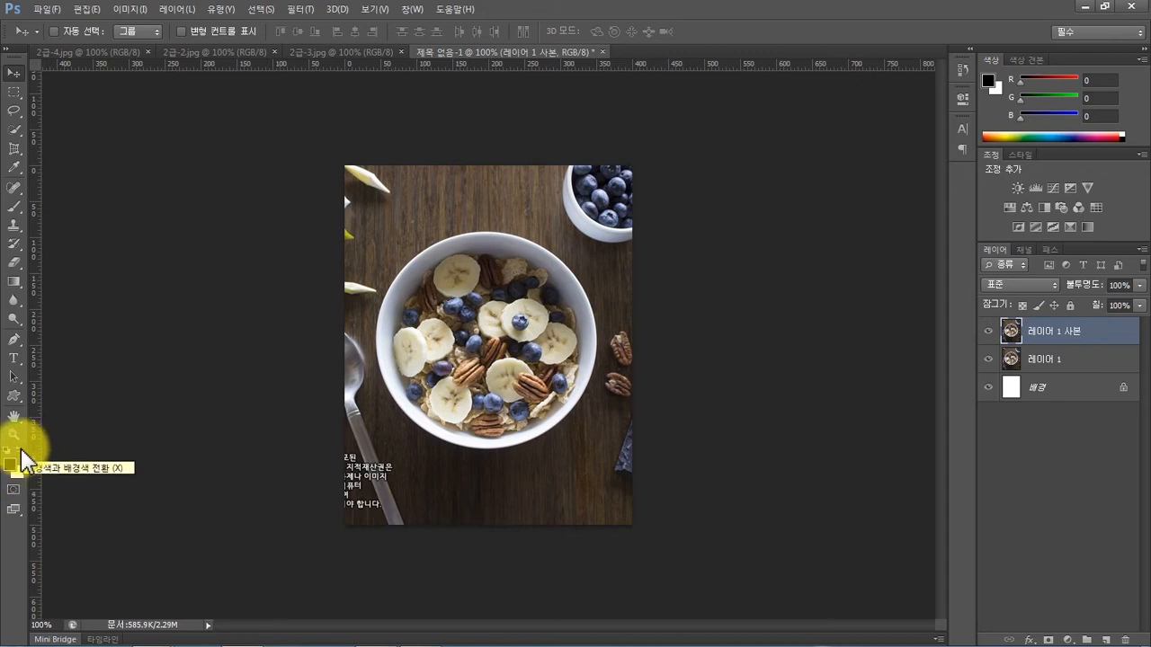
{"action": "left_click", "coordinate": [21, 456]}
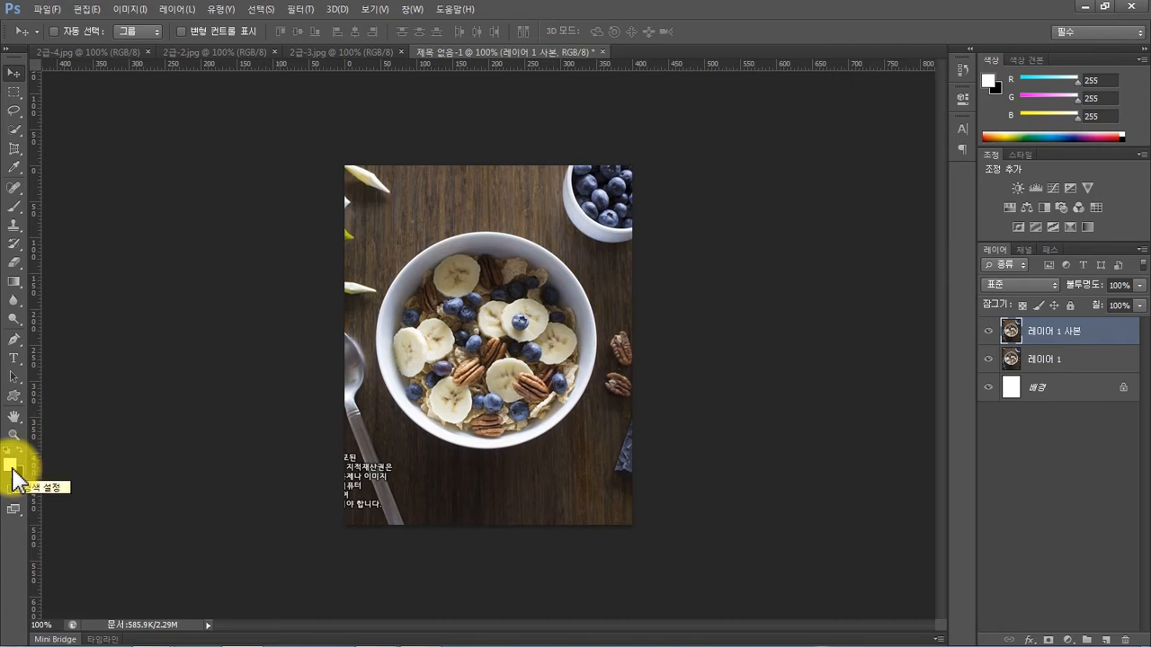
Apply the Stained Glass (채색 유리) filter to 레이어 1 사본 with cell size 10, border thickness 4 and light intensity 3.
{"action": "left_click", "coordinate": [297, 11]}
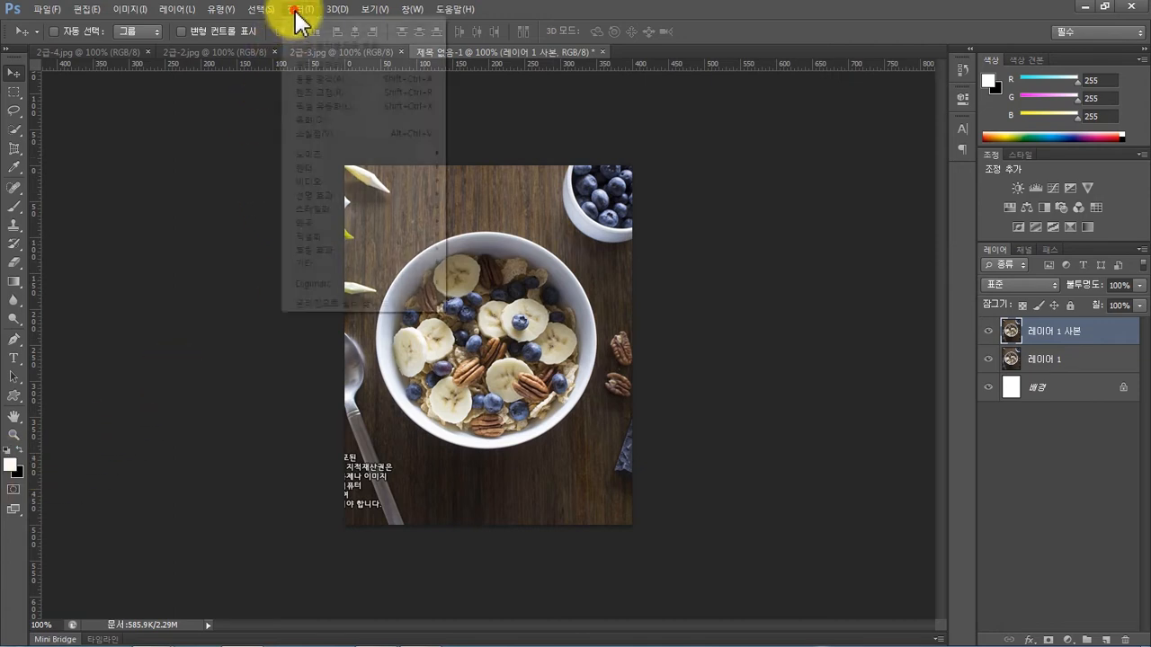
{"action": "left_click", "coordinate": [329, 65]}
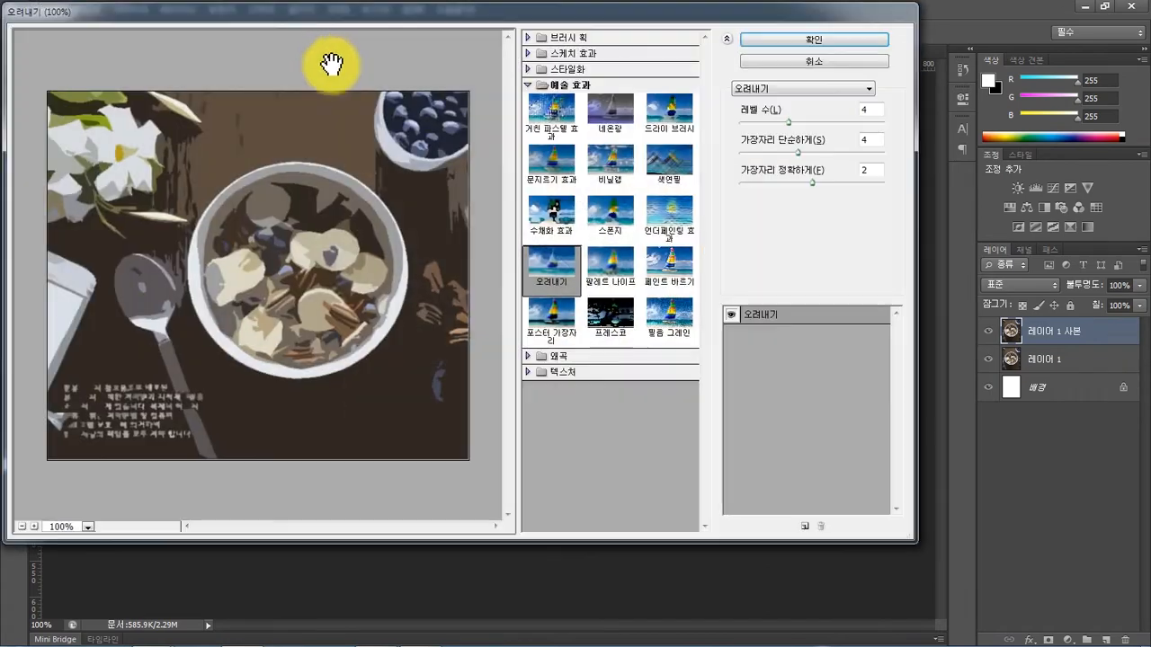
{"action": "left_click", "coordinate": [797, 90]}
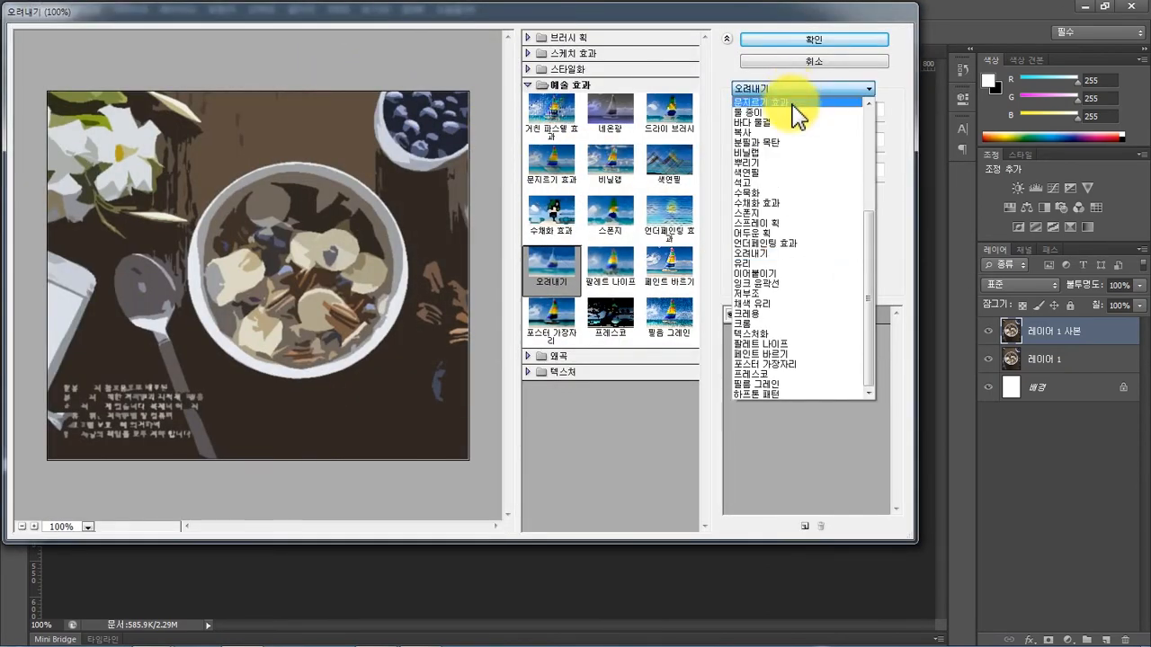
{"action": "left_click", "coordinate": [782, 304]}
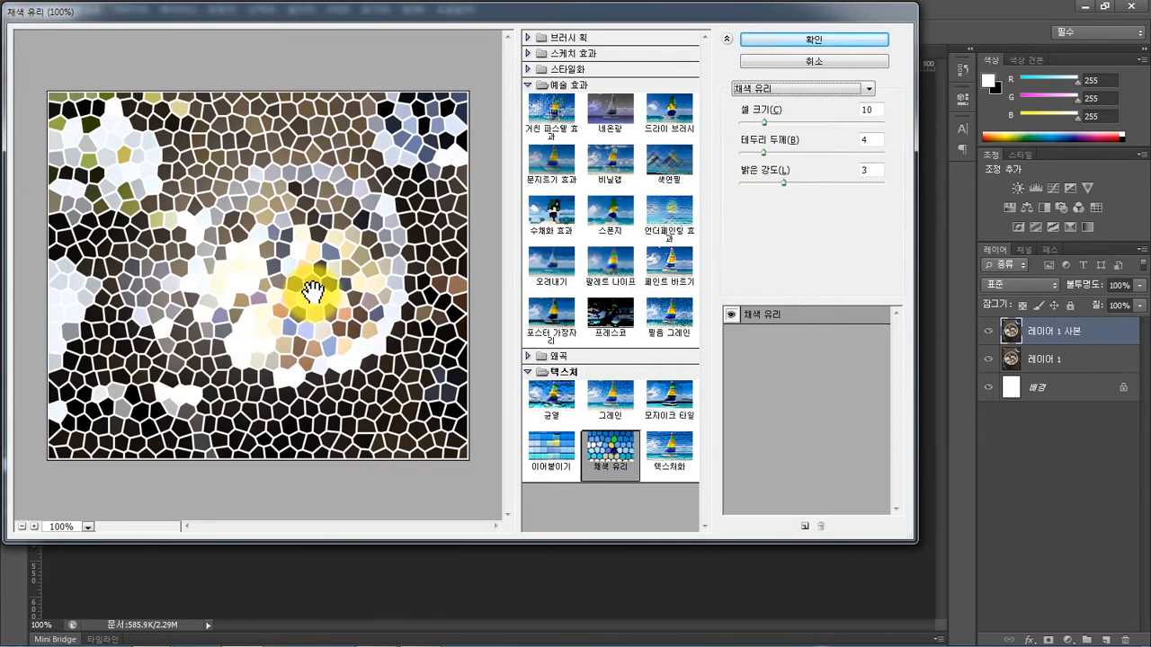
{"action": "left_click", "coordinate": [788, 41]}
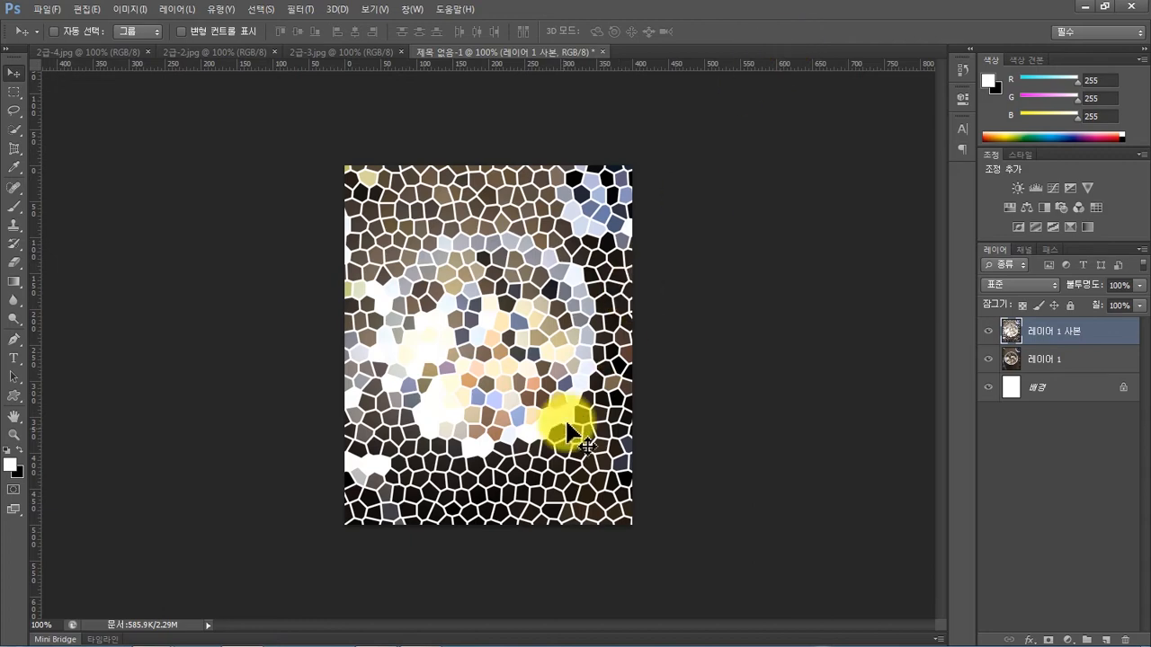
Switch to the GP10-2A(A4).pdf task sheet, check the frame requirements against the sample image, and return to Photoshop.
{"action": "mouse_move", "coordinate": [427, 644]}
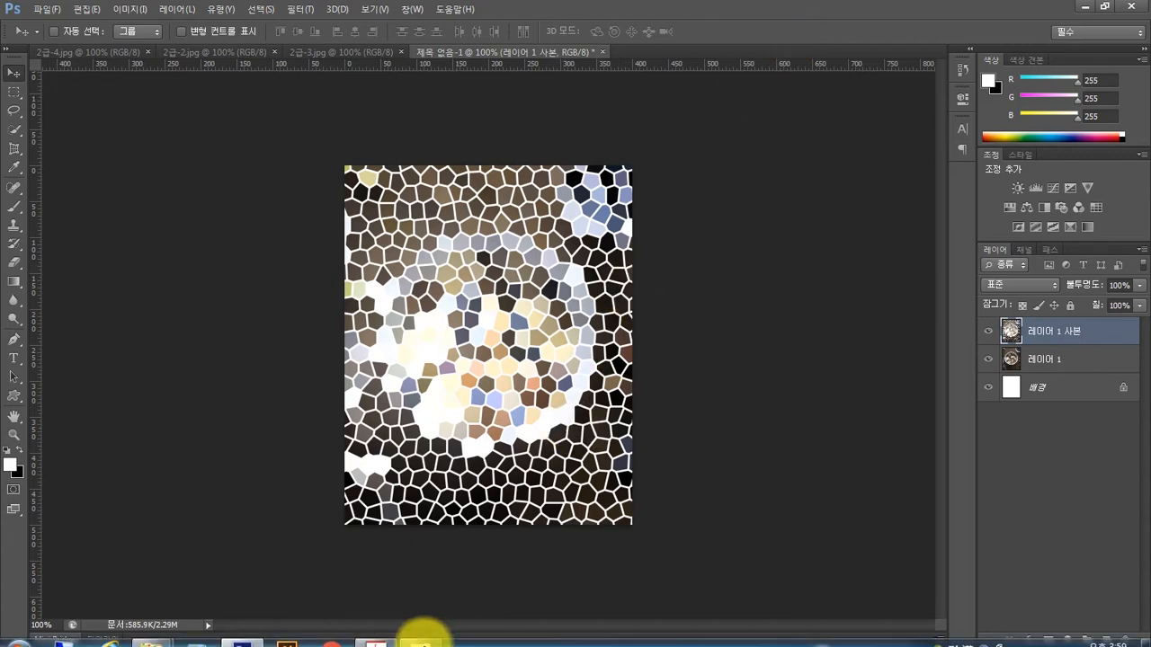
{"action": "left_click", "coordinate": [379, 633]}
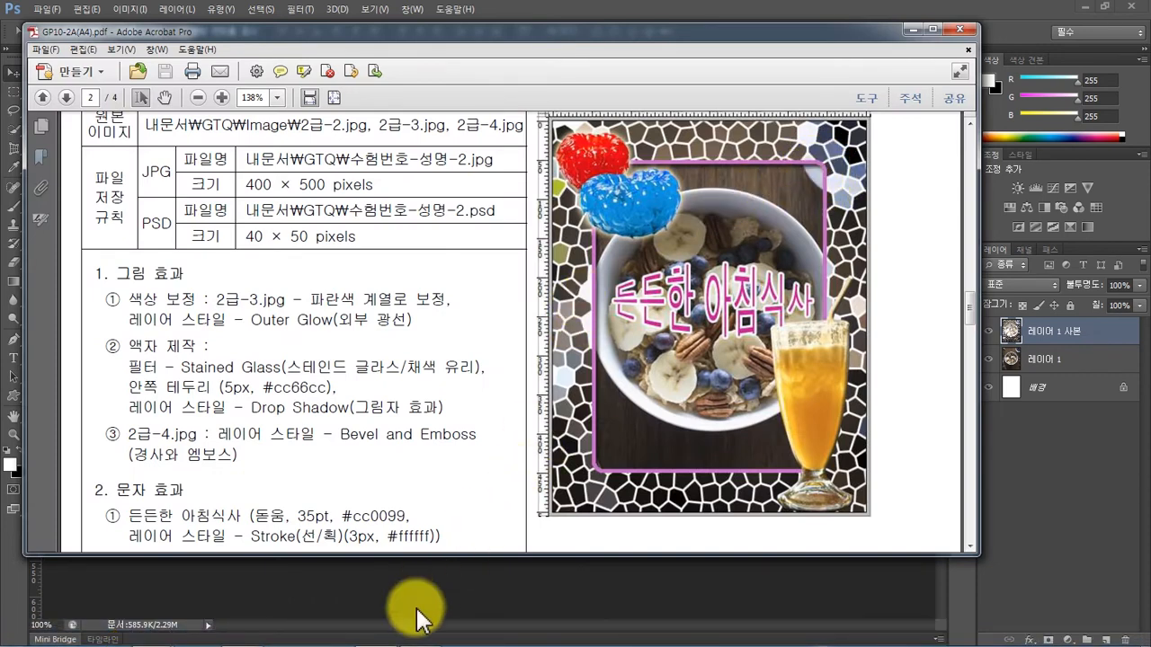
{"action": "mouse_move", "coordinate": [411, 634]}
{"action": "left_click", "coordinate": [261, 635]}
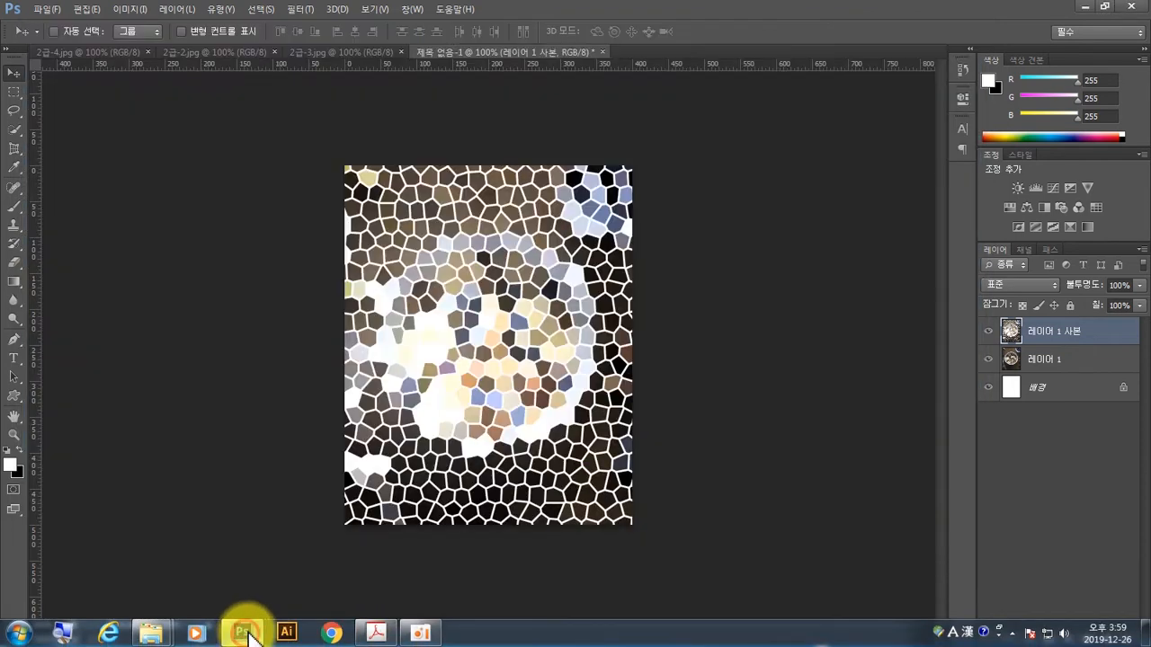
Draw a rounded rectangle of about 306 × 409 px with a 10 px radius, centred over the stained glass image.
{"action": "left_click", "coordinate": [15, 397]}
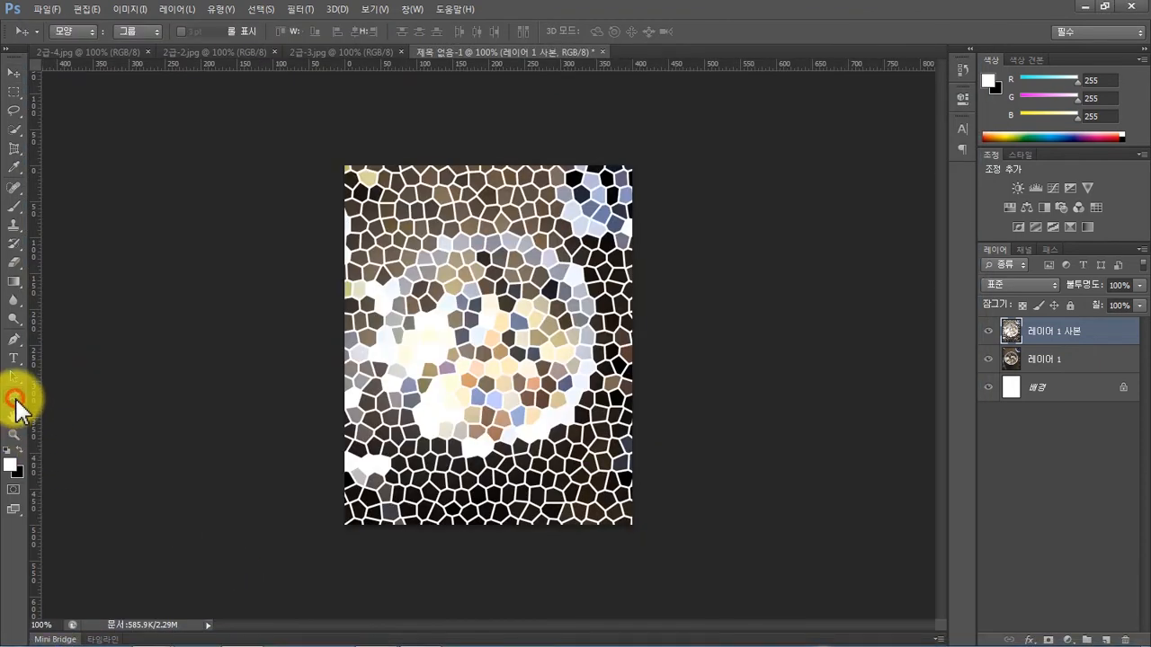
{"action": "left_click", "coordinate": [61, 405]}
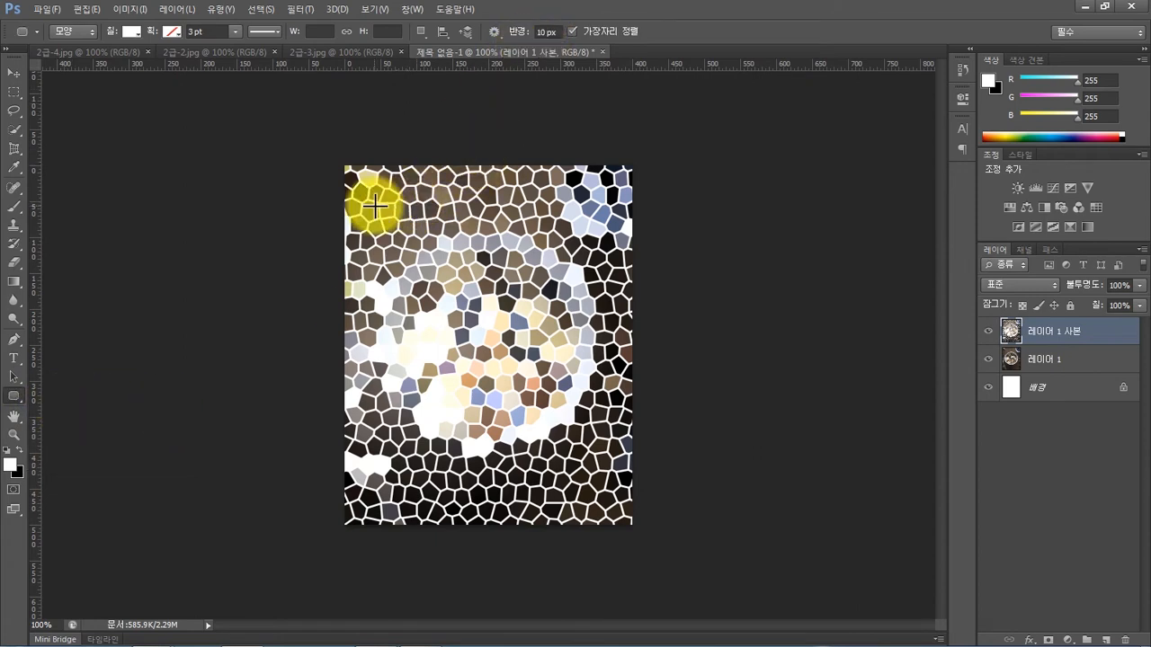
{"action": "left_click_drag", "start_coordinate": [378, 205], "coordinate": [597, 494]}
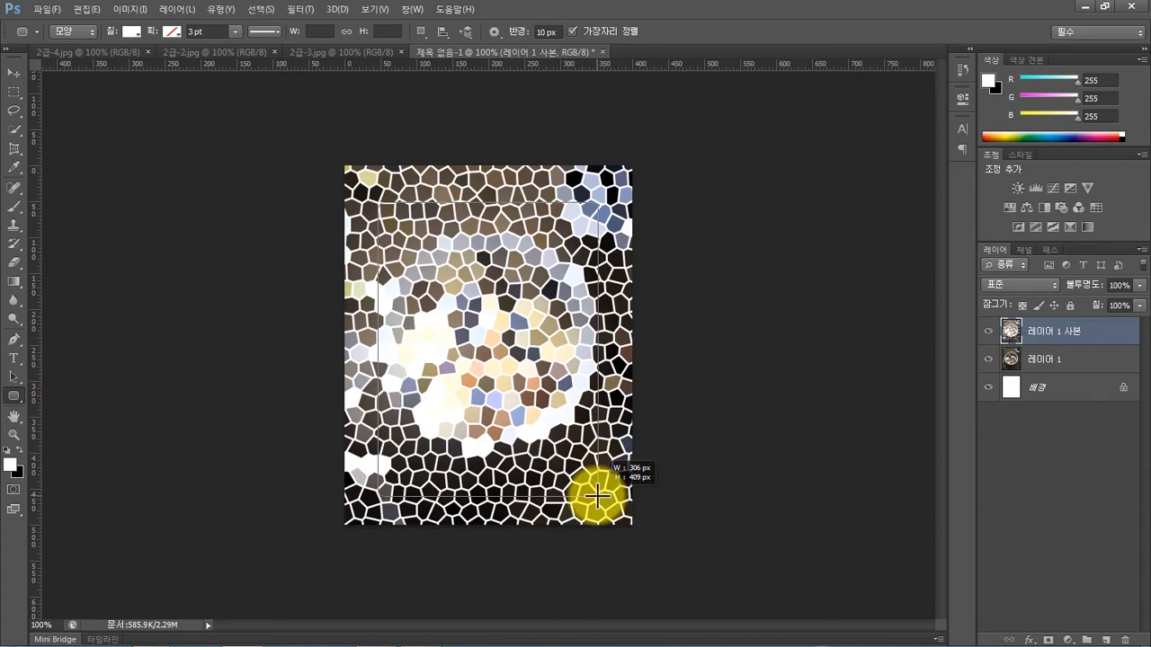
{"action": "left_click_drag", "start_coordinate": [597, 495], "coordinate": [597, 494]}
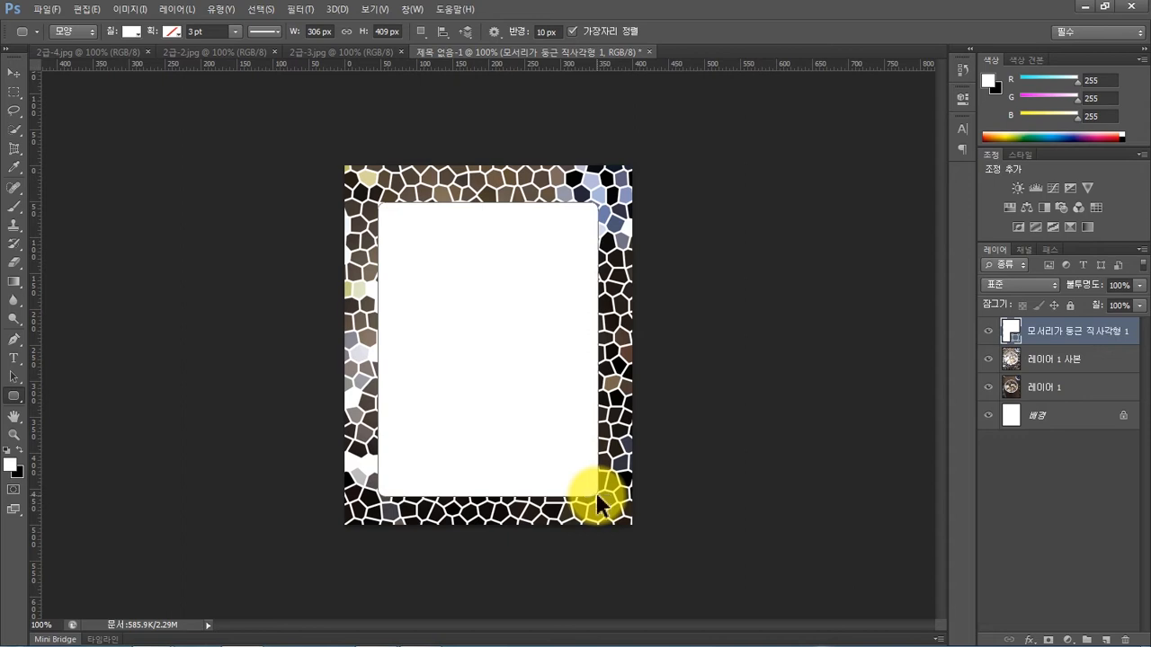
Load the rounded rectangle as a selection, delete its shape layer, and clear that area from 레이어 1 사본.
{"action": "key", "text": "ctrl+Return"}
{"action": "key", "text": "Delete"}
{"action": "key", "text": "Delete"}
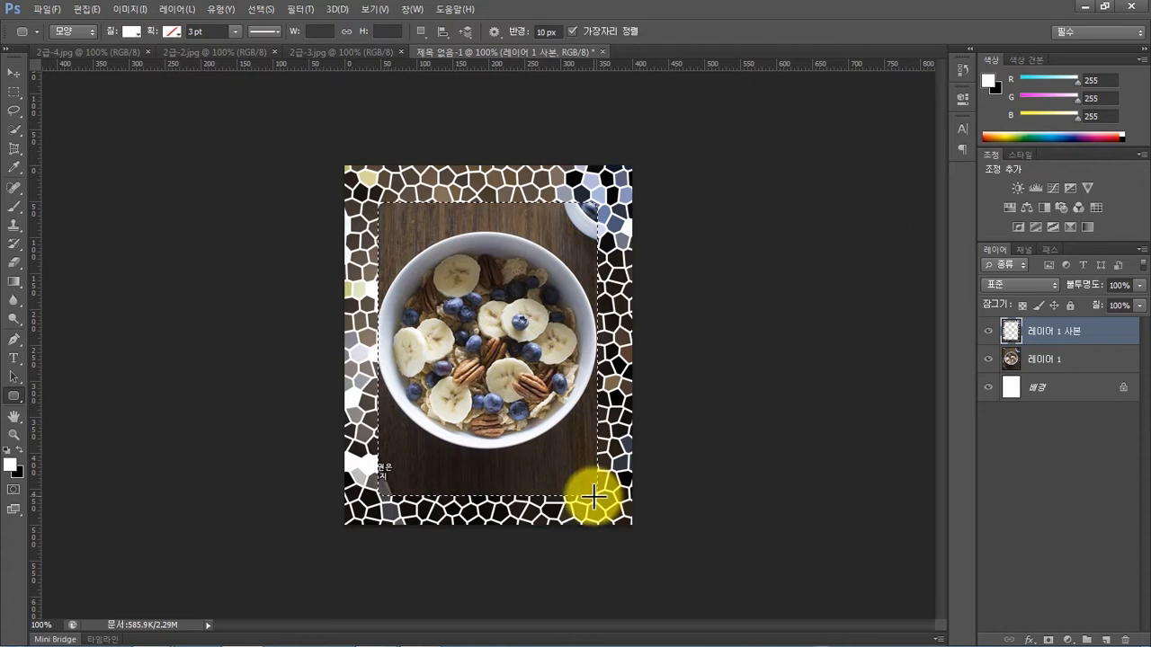
Stroke the inside edge of the rounded selection on 레이어 1 사본 with a 5 px line in colour #cc66cc.
{"action": "left_click", "coordinate": [93, 10]}
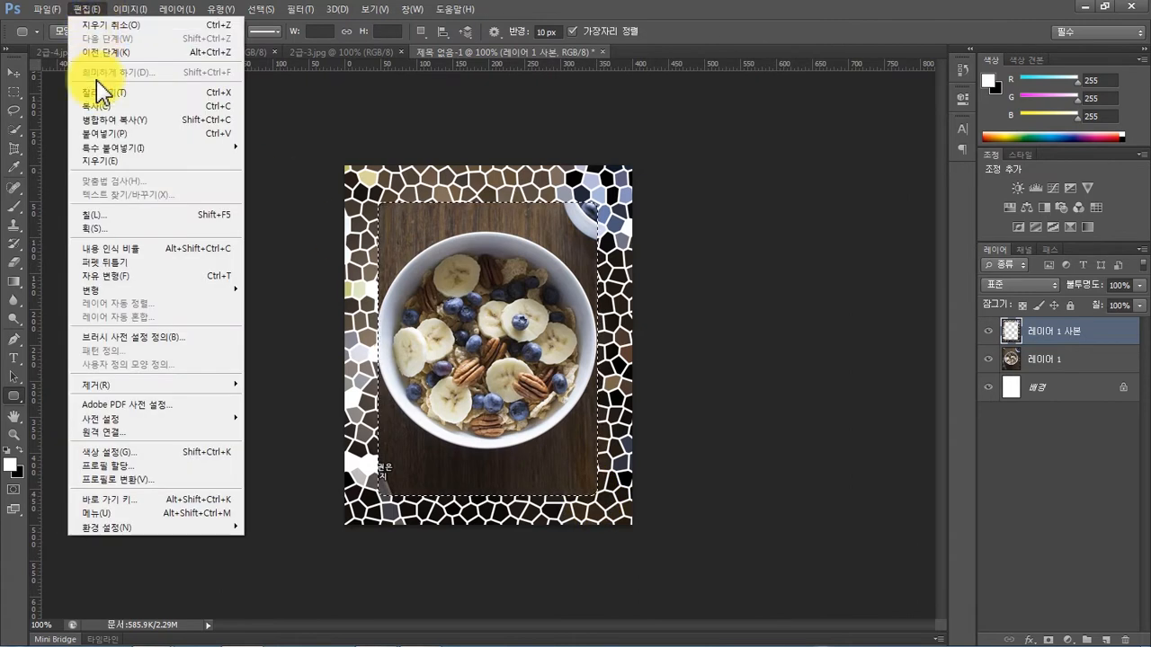
{"action": "left_click", "coordinate": [97, 229]}
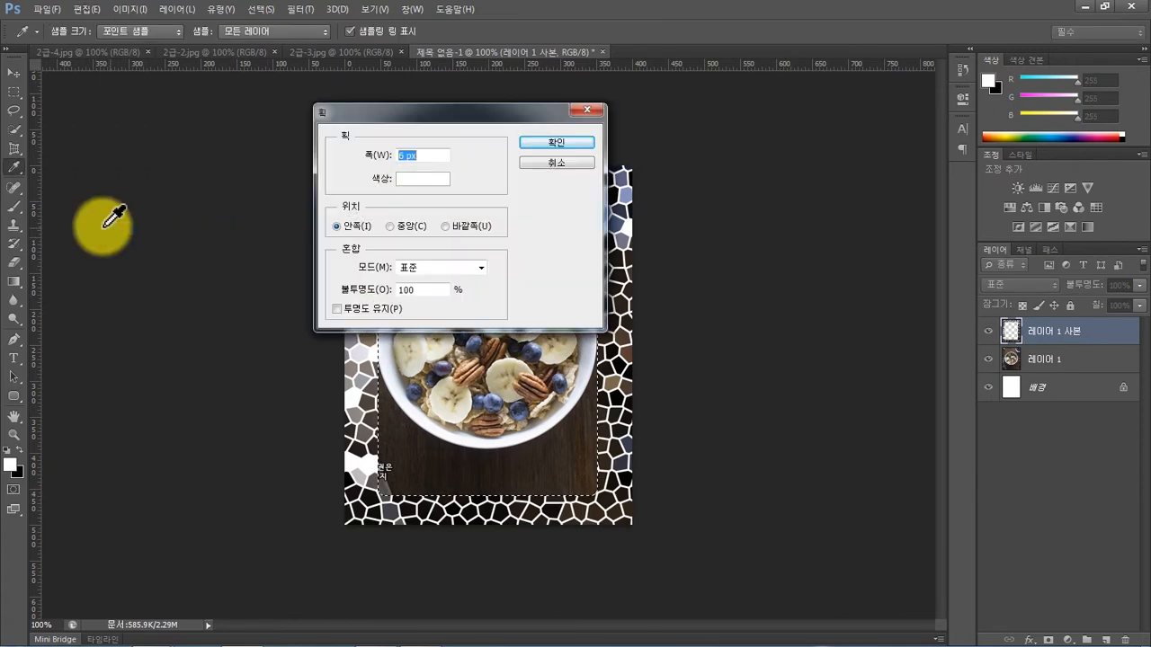
{"action": "left_click", "coordinate": [409, 186]}
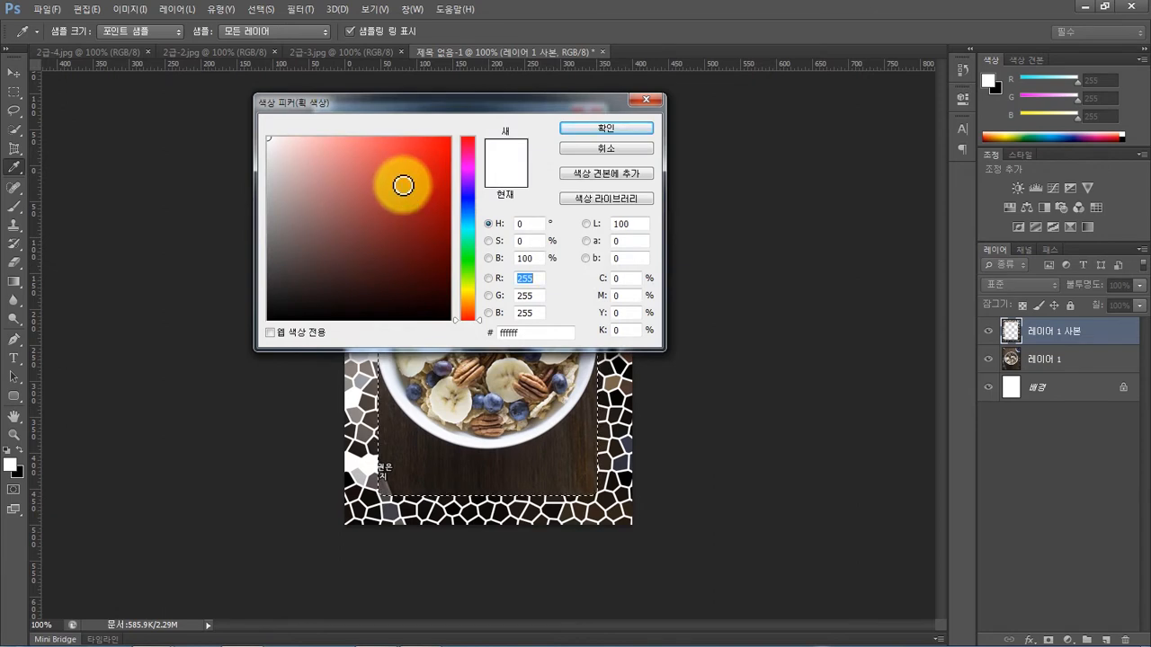
{"action": "left_click_drag", "start_coordinate": [523, 334], "coordinate": [460, 332]}
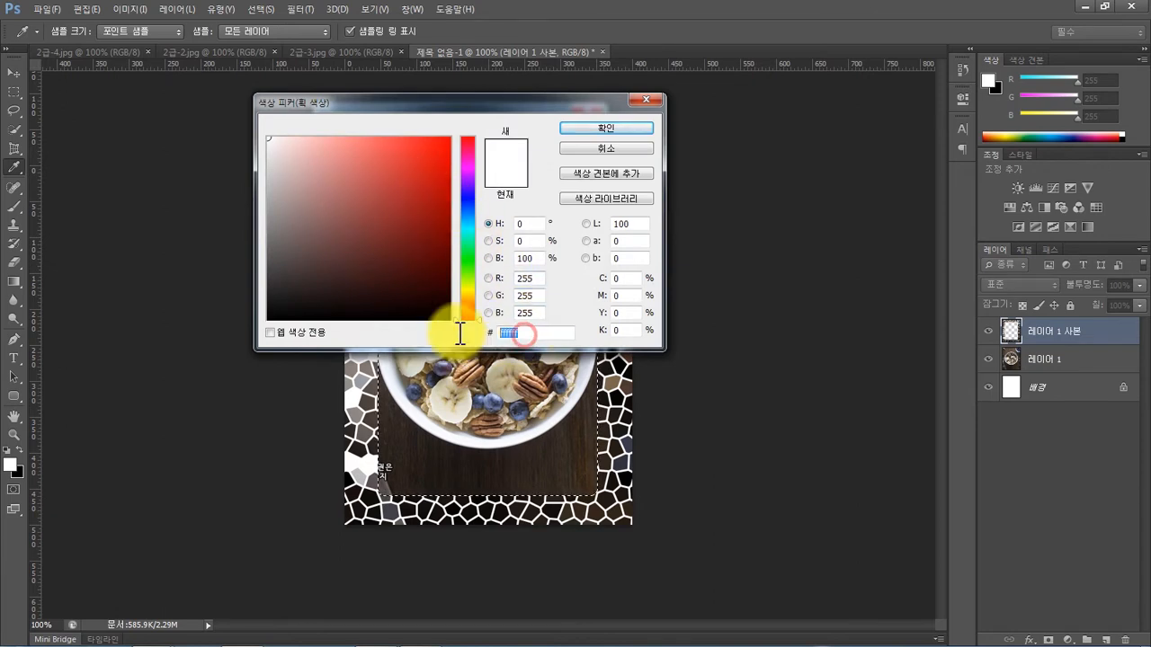
{"action": "type", "text": "cc"}
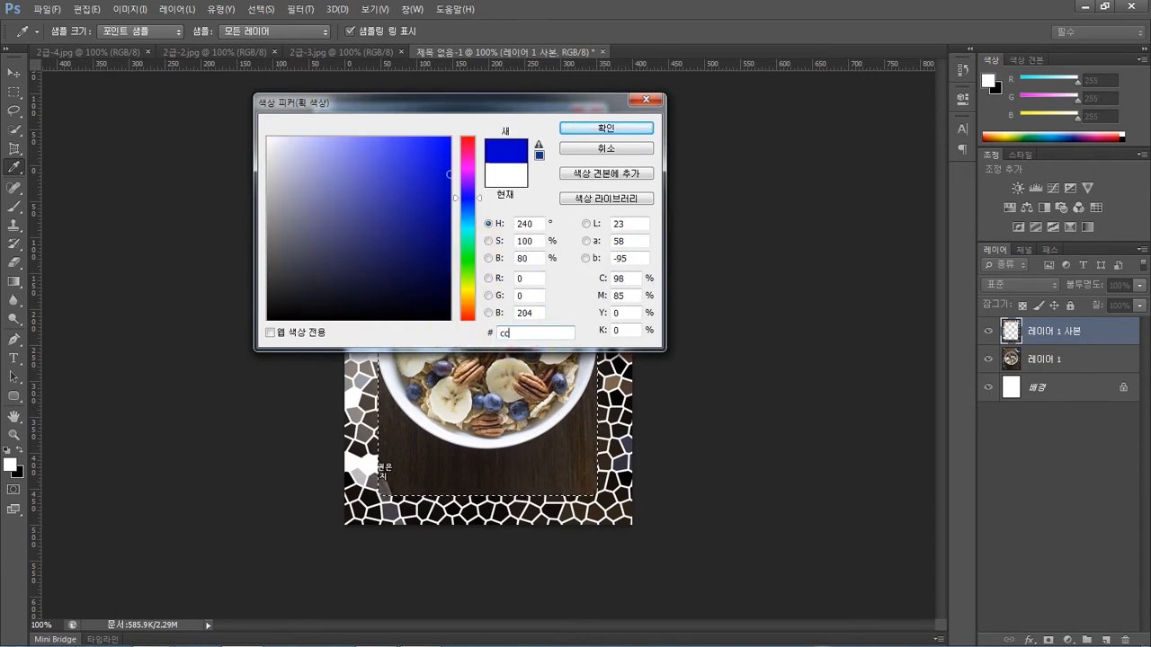
{"action": "type", "text": "66cc"}
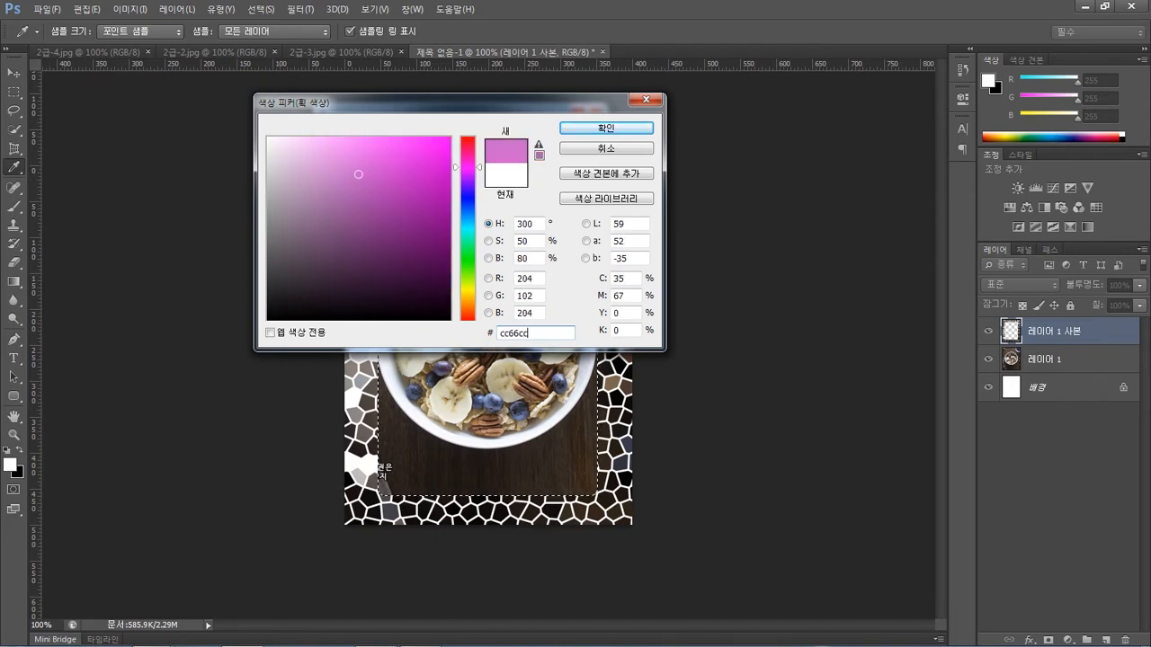
{"action": "left_click", "coordinate": [619, 129]}
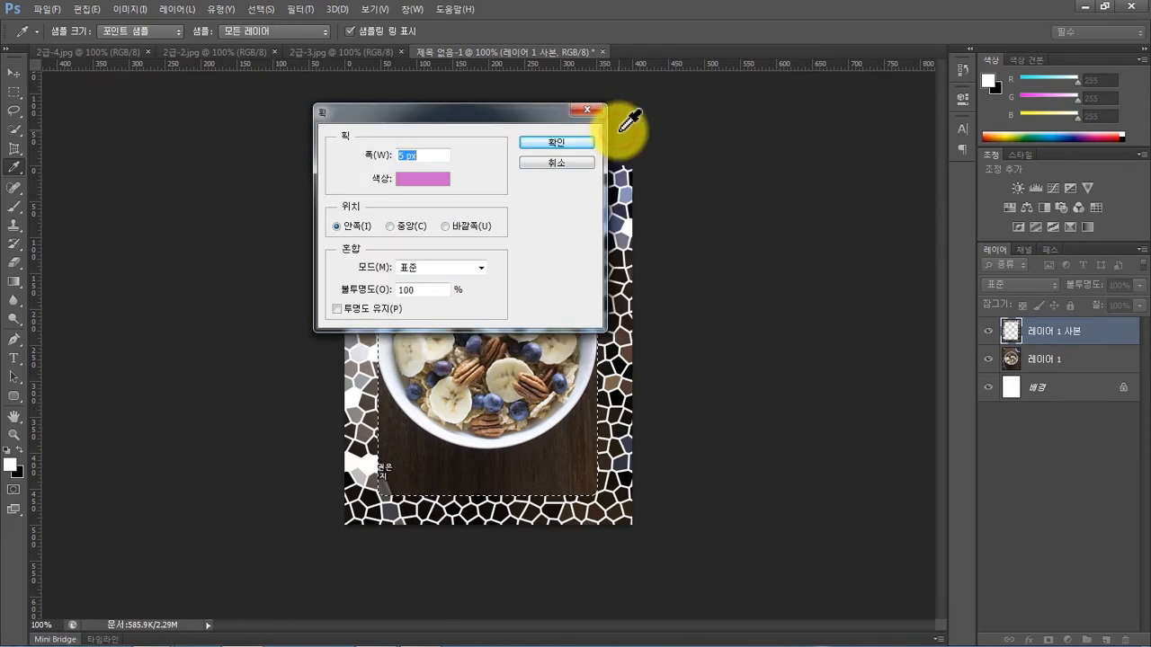
{"action": "left_click", "coordinate": [575, 144]}
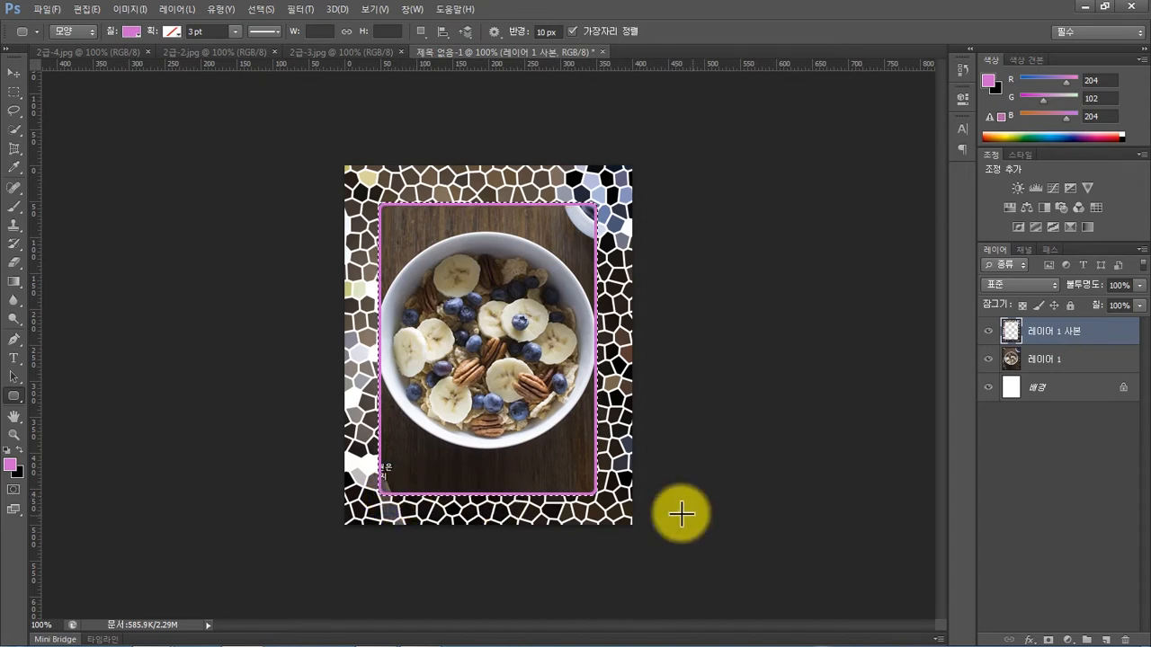
Add a Drop Shadow with the default settings to the 레이어 1 사본 frame layer and clear the selection.
{"action": "left_click", "coordinate": [1030, 641]}
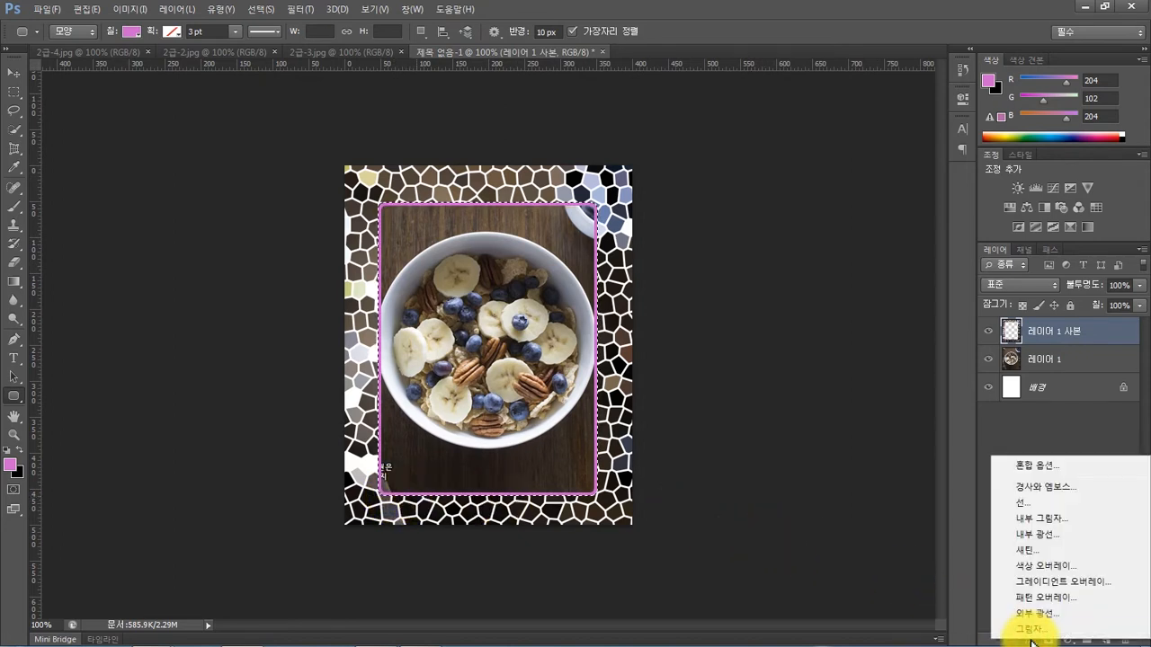
{"action": "left_click", "coordinate": [1031, 630]}
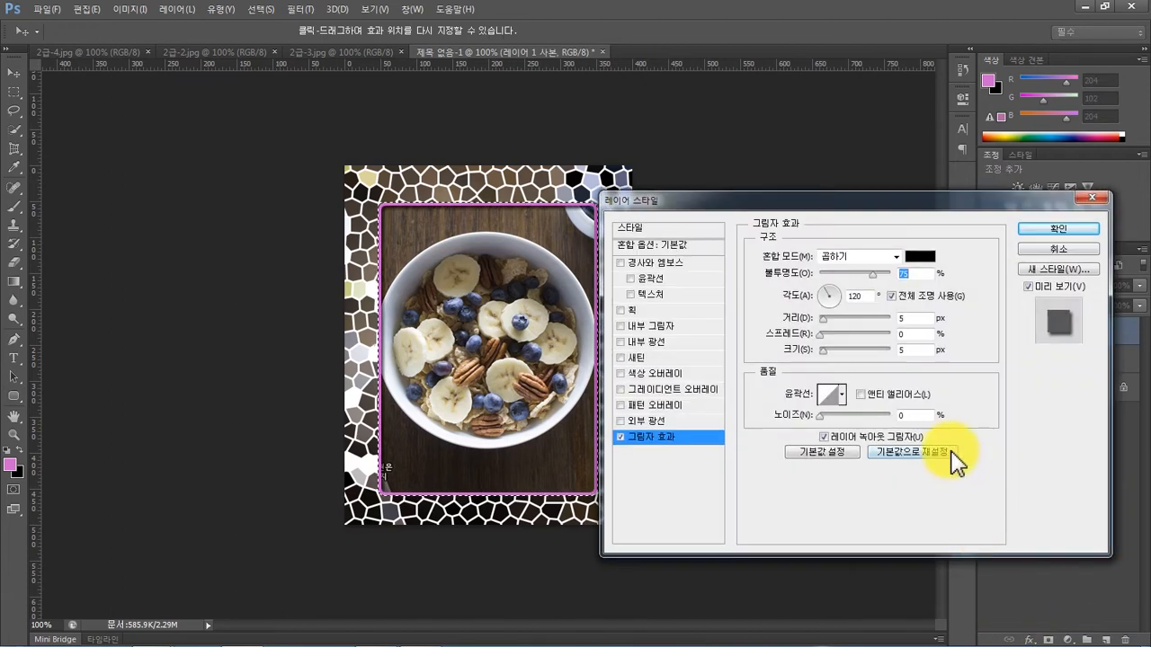
{"action": "left_click", "coordinate": [1037, 234]}
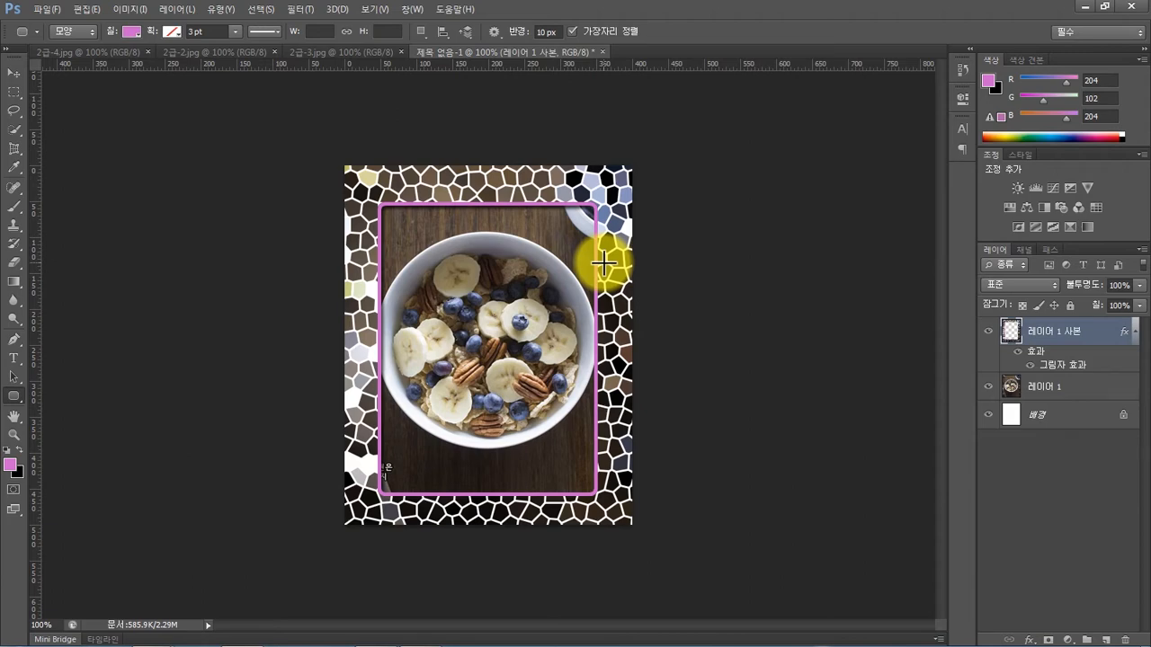
Switch to the PDF task sheet, highlight the 2급-3.jpg colour correction and Outer Glow requirement, and return to Photoshop.
{"action": "left_click", "coordinate": [376, 634]}
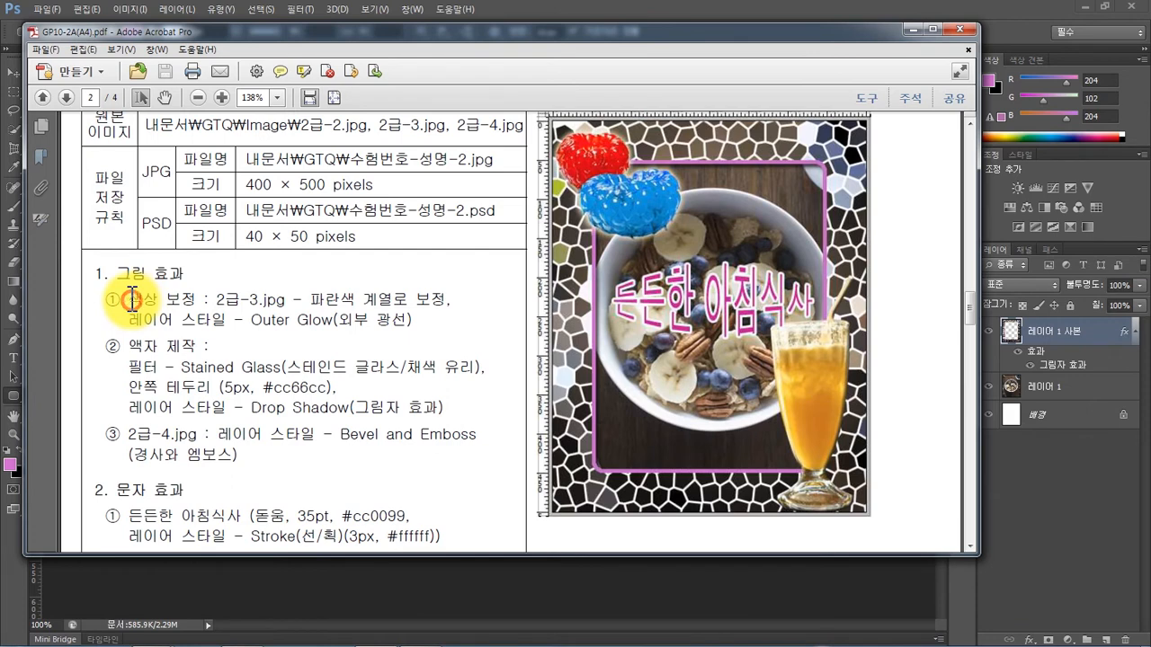
{"action": "left_click_drag", "start_coordinate": [126, 300], "coordinate": [416, 323]}
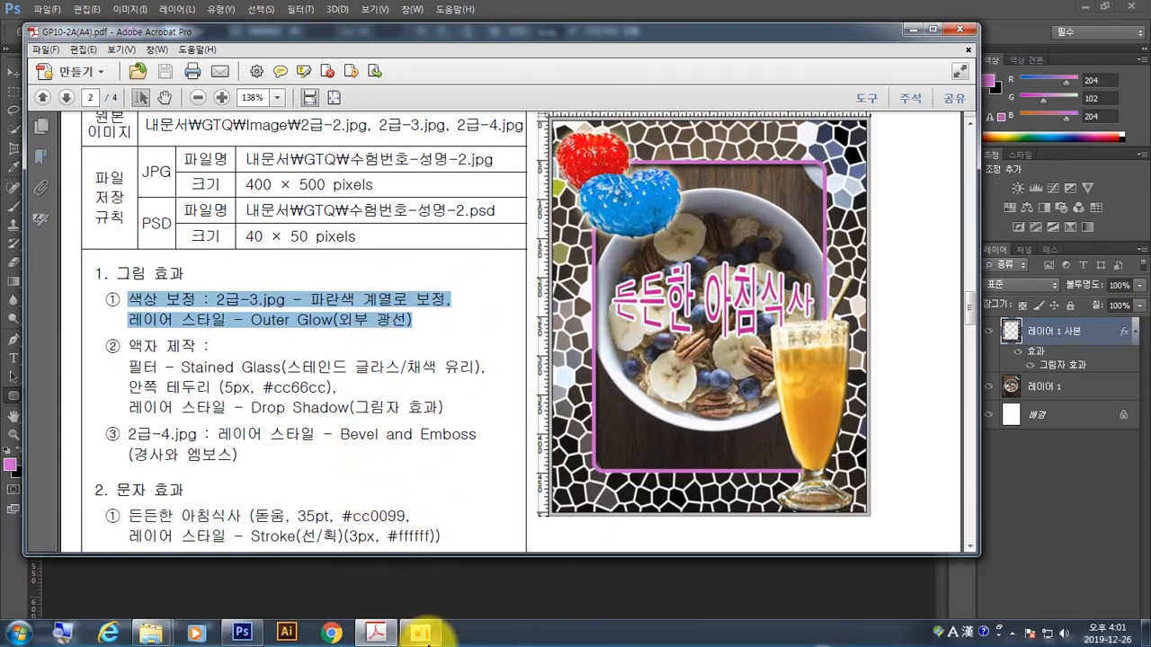
{"action": "left_click", "coordinate": [250, 634]}
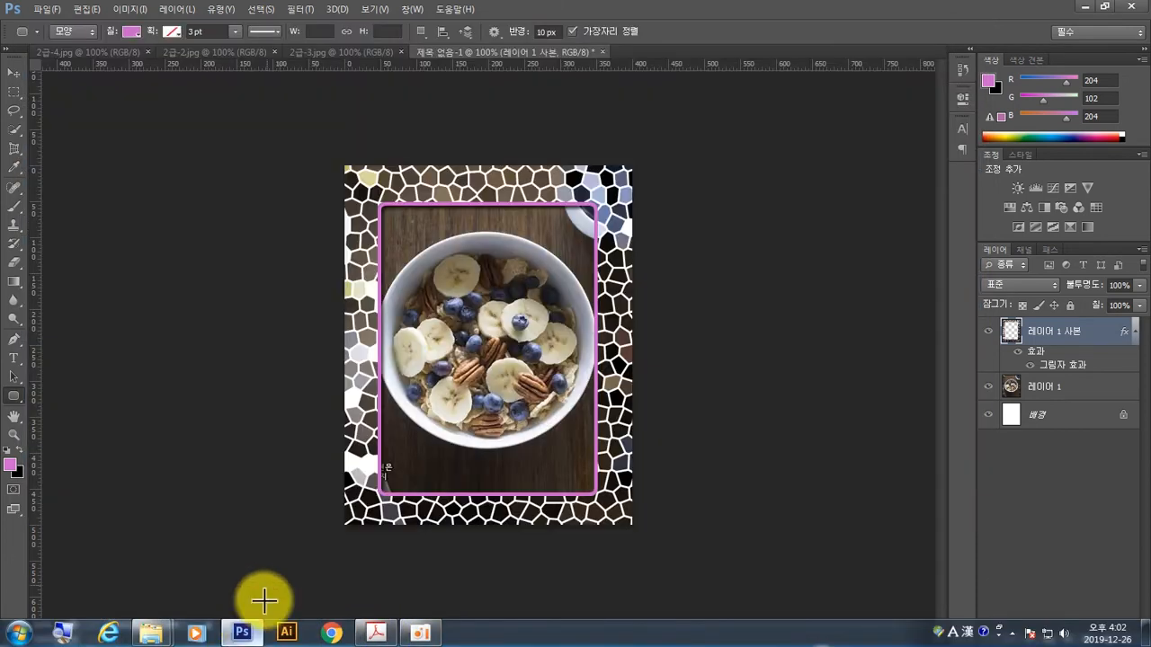
Select the two middle raspberries in 2급-3.jpg with the Quick Selection tool.
{"action": "left_click", "coordinate": [311, 52]}
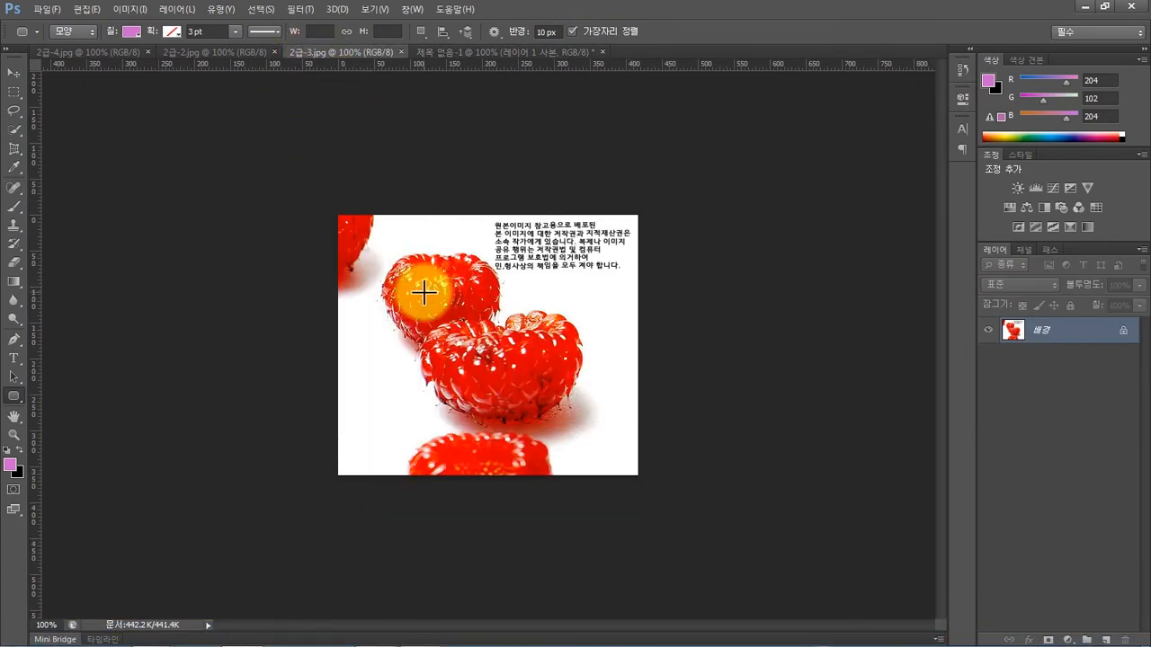
{"action": "left_click", "coordinate": [16, 130]}
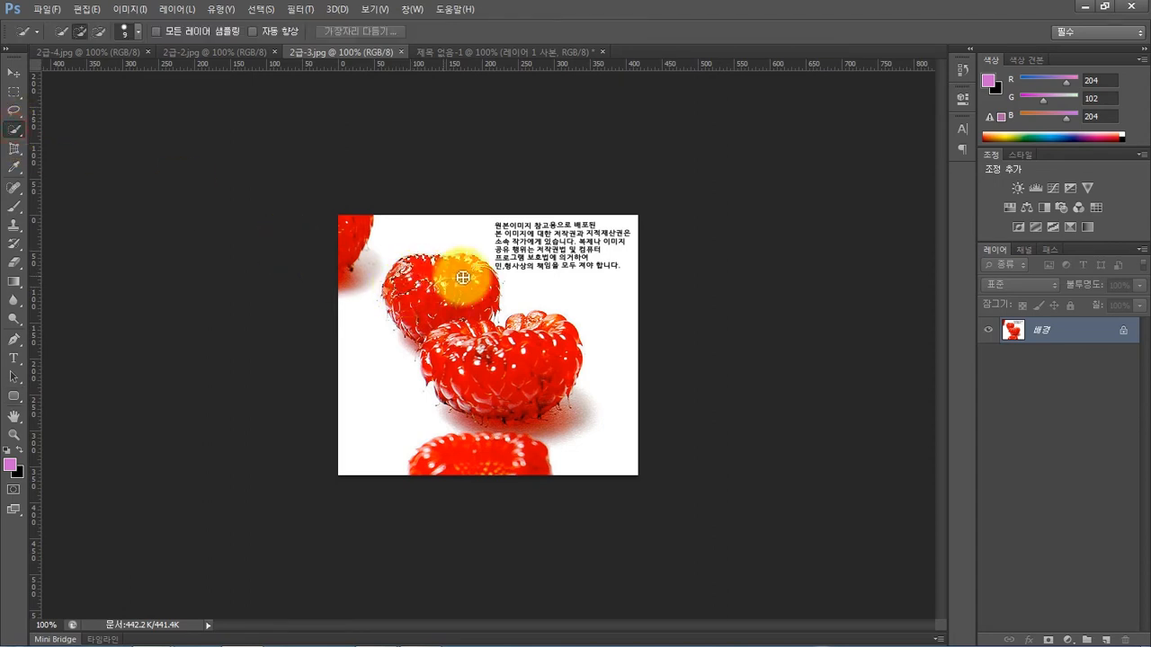
{"action": "mouse_move", "coordinate": [479, 304]}
{"action": "left_mouse_down"}
{"action": "mouse_move", "coordinate": [405, 324]}
{"action": "mouse_move", "coordinate": [449, 355]}
{"action": "mouse_move", "coordinate": [506, 370]}
{"action": "mouse_move", "coordinate": [553, 350]}
{"action": "mouse_move", "coordinate": [558, 334]}
{"action": "mouse_move", "coordinate": [522, 401]}
{"action": "mouse_move", "coordinate": [475, 399]}
{"action": "mouse_move", "coordinate": [484, 412]}
{"action": "mouse_move", "coordinate": [440, 399]}
{"action": "mouse_move", "coordinate": [439, 378]}
{"action": "left_mouse_up"}
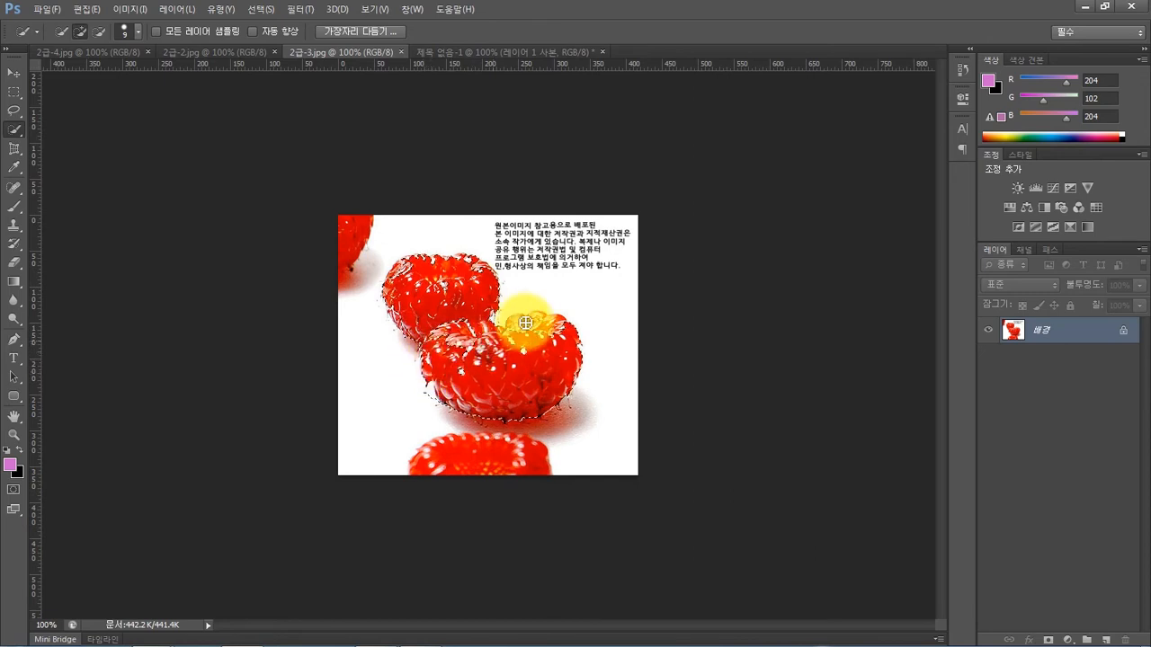
{"action": "left_click_drag", "start_coordinate": [551, 322], "coordinate": [539, 325]}
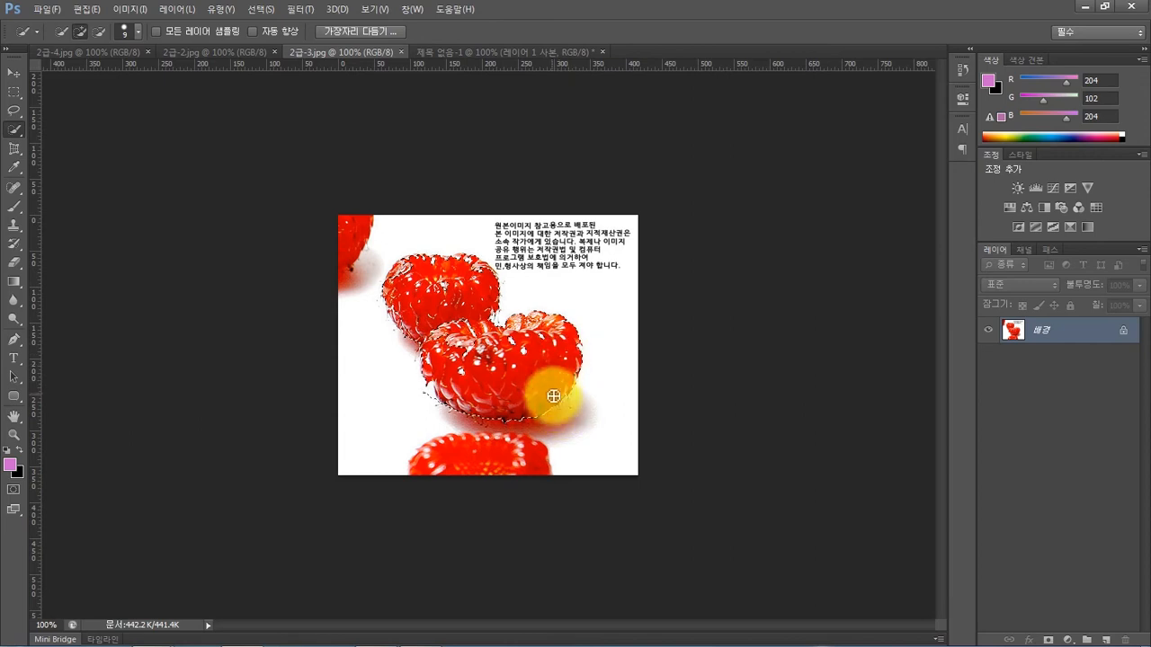
Refine the Quick Selection around the two middle raspberries in 2급-3.jpg, adding missed fruit areas and subtracting the shadow along the edges.
{"action": "mouse_move", "coordinate": [459, 416]}
{"action": "left_mouse_down"}
{"action": "mouse_move", "coordinate": [431, 386]}
{"action": "mouse_move", "coordinate": [435, 401]}
{"action": "left_mouse_up"}
{"action": "key", "text": "alt"}
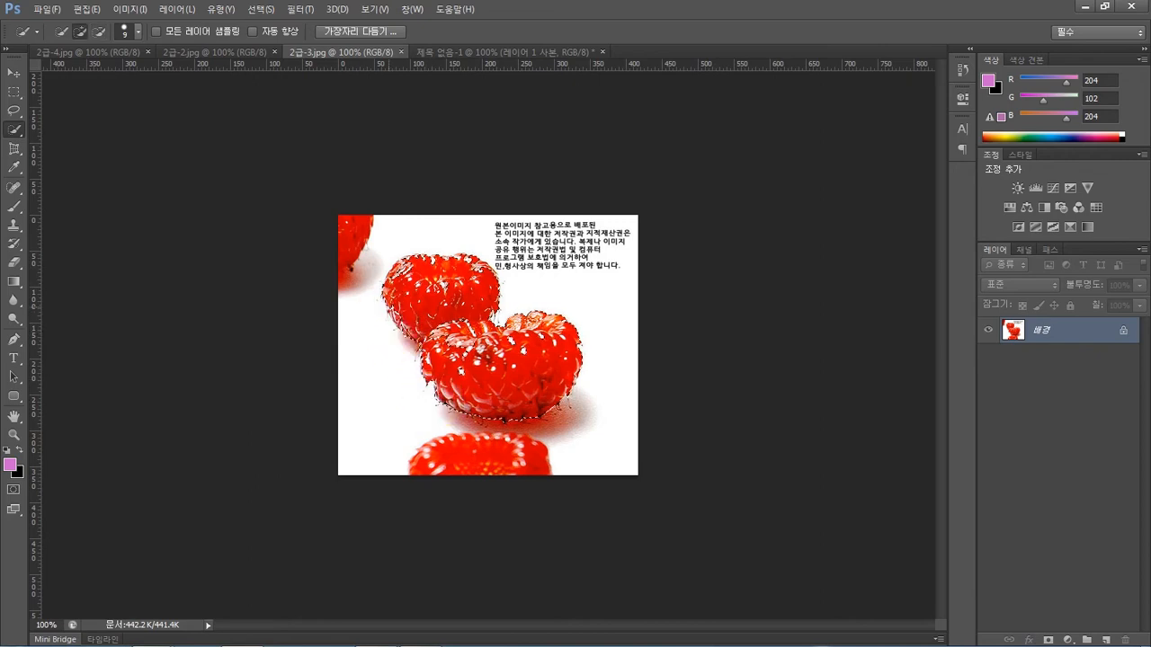
{"action": "left_click", "coordinate": [395, 311]}
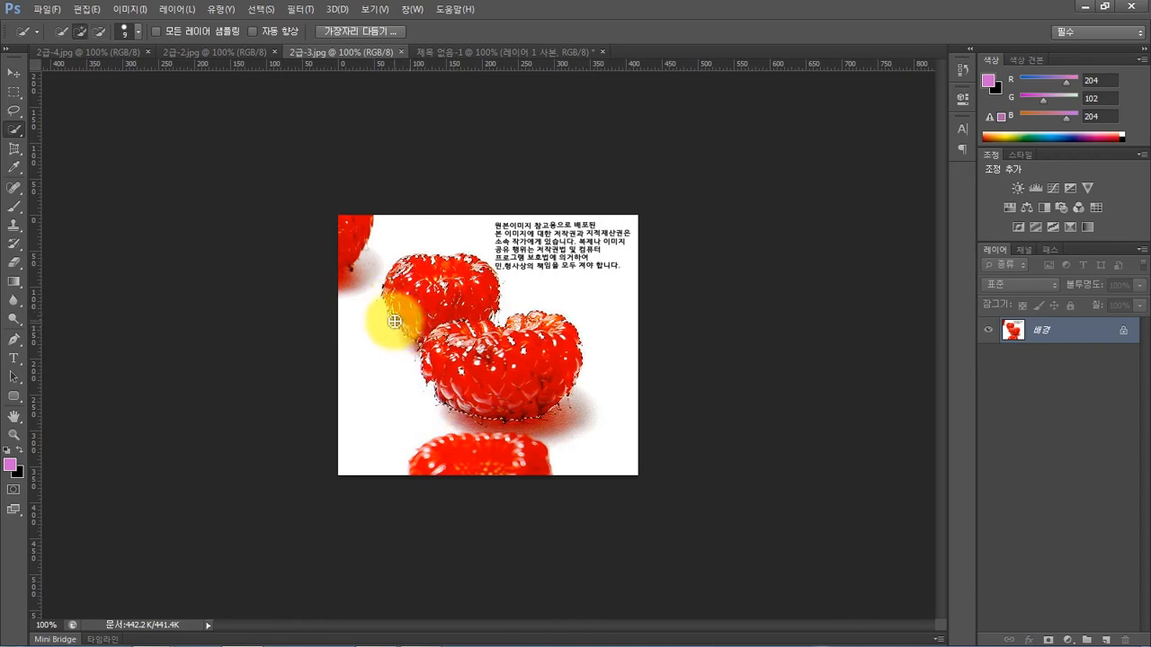
{"action": "mouse_move", "coordinate": [391, 302]}
{"action": "left_mouse_down"}
{"action": "mouse_move", "coordinate": [396, 267]}
{"action": "mouse_move", "coordinate": [478, 263]}
{"action": "left_mouse_up"}
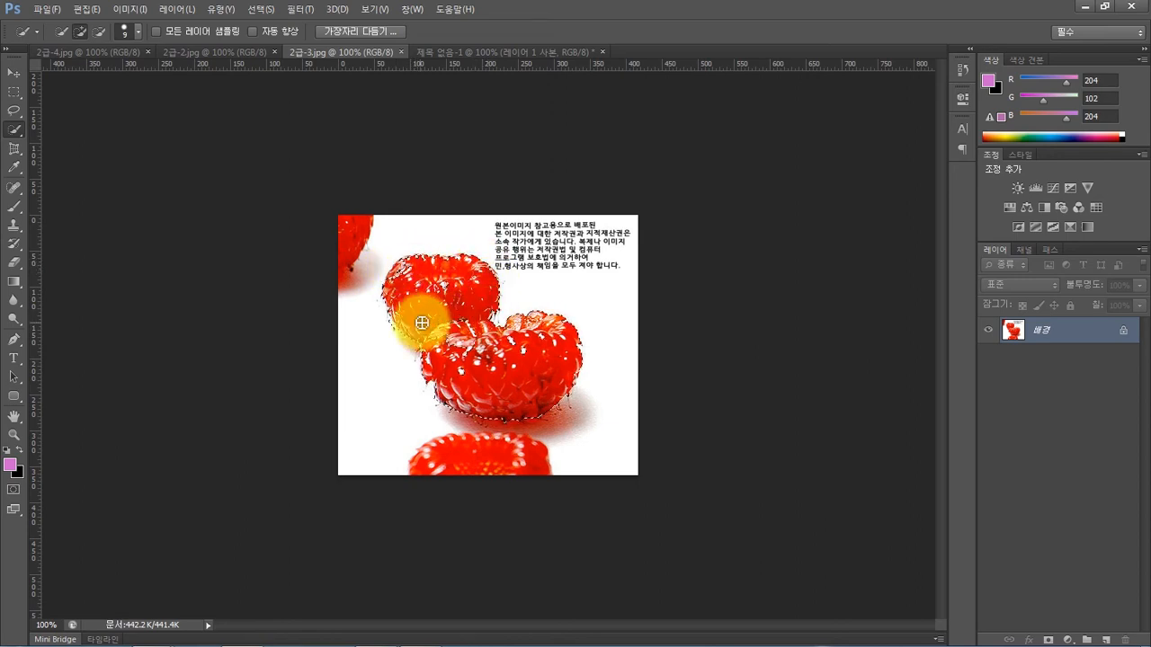
{"action": "left_click", "coordinate": [386, 327], "text": "alt"}
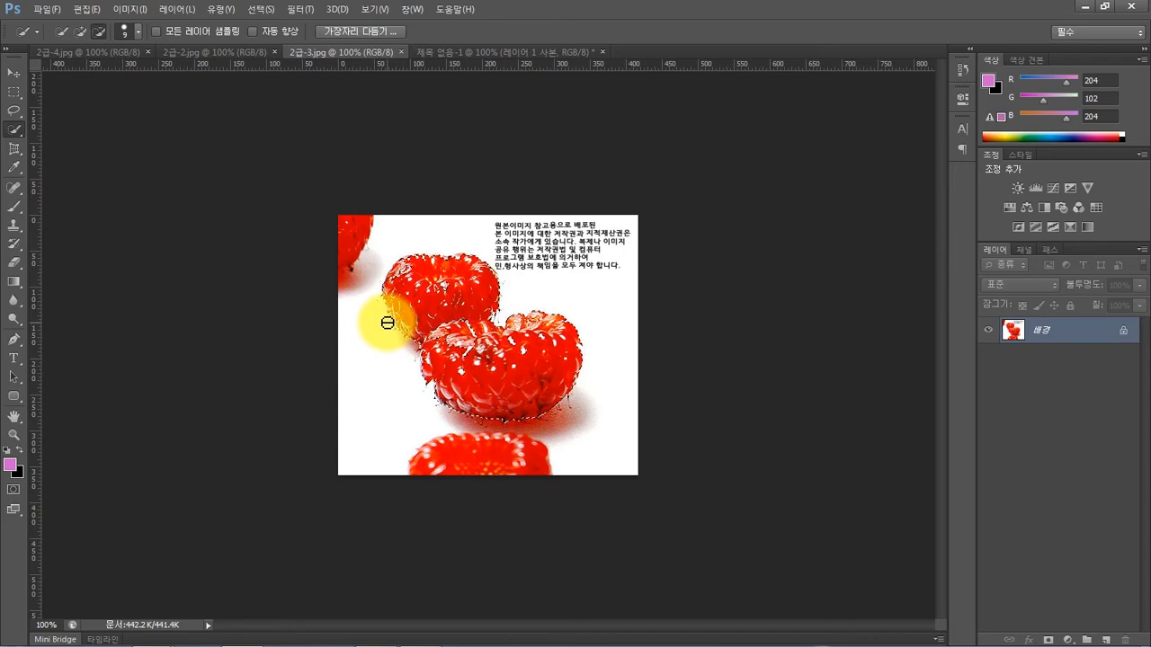
{"action": "mouse_move", "coordinate": [391, 329]}
{"action": "left_mouse_down"}
{"action": "mouse_move", "coordinate": [397, 353]}
{"action": "mouse_move", "coordinate": [444, 345]}
{"action": "left_mouse_up"}
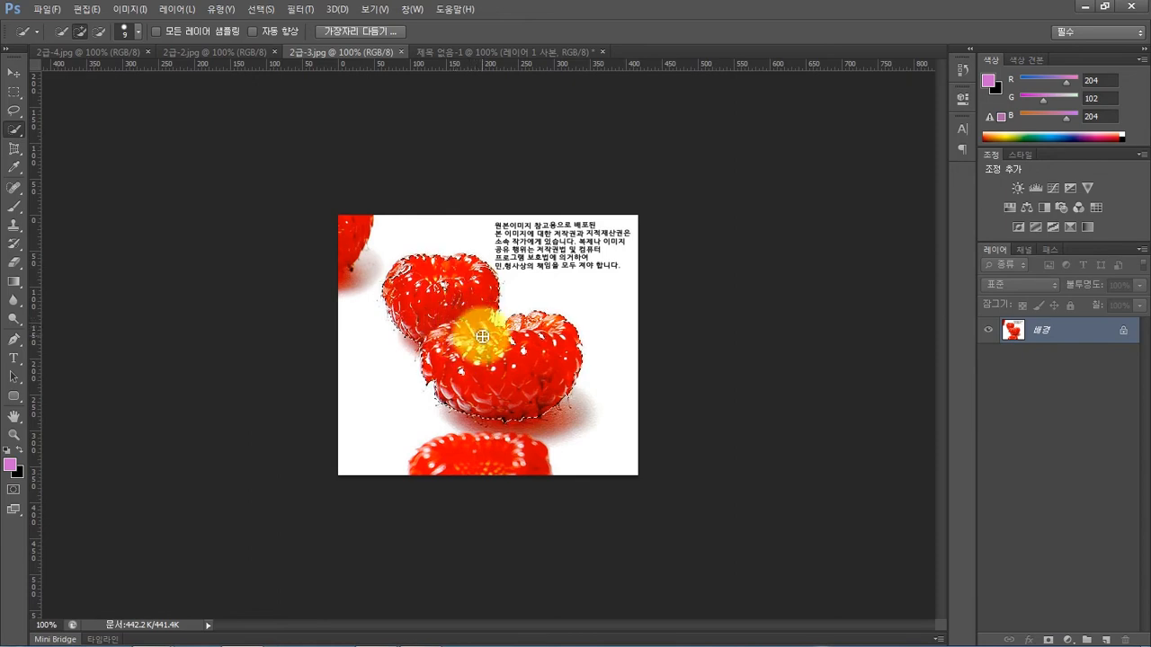
{"action": "mouse_move", "coordinate": [482, 336]}
{"action": "left_mouse_down"}
{"action": "mouse_move", "coordinate": [495, 338]}
{"action": "mouse_move", "coordinate": [464, 359]}
{"action": "left_mouse_up"}
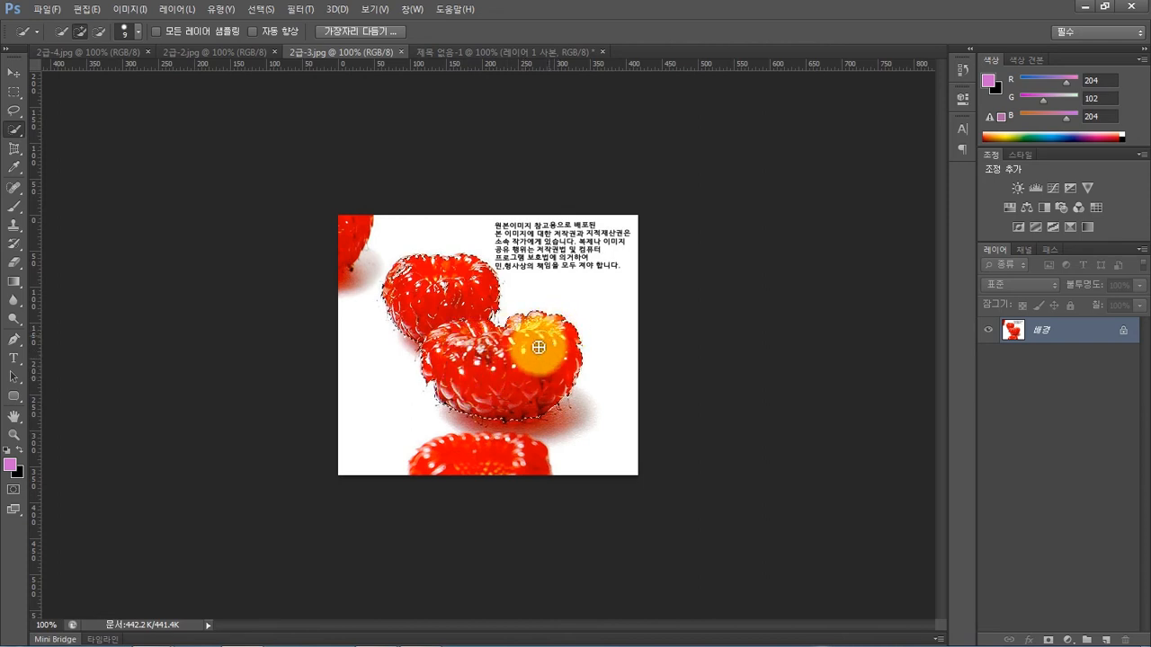
{"action": "left_click", "coordinate": [501, 337]}
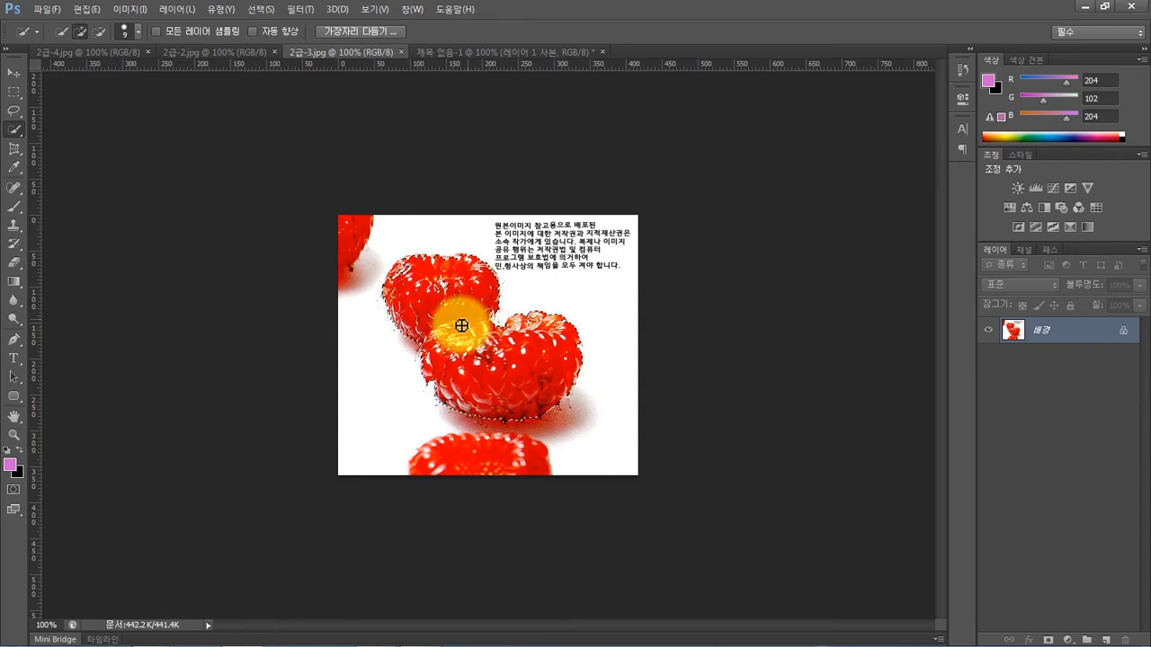
{"action": "mouse_move", "coordinate": [461, 325]}
{"action": "left_mouse_down"}
{"action": "mouse_move", "coordinate": [443, 290]}
{"action": "mouse_move", "coordinate": [403, 268]}
{"action": "mouse_move", "coordinate": [389, 282]}
{"action": "mouse_move", "coordinate": [400, 263]}
{"action": "mouse_move", "coordinate": [393, 279]}
{"action": "mouse_move", "coordinate": [418, 259]}
{"action": "mouse_move", "coordinate": [458, 257]}
{"action": "mouse_move", "coordinate": [490, 274]}
{"action": "mouse_move", "coordinate": [494, 319]}
{"action": "mouse_move", "coordinate": [471, 339]}
{"action": "mouse_move", "coordinate": [526, 409]}
{"action": "left_mouse_up"}
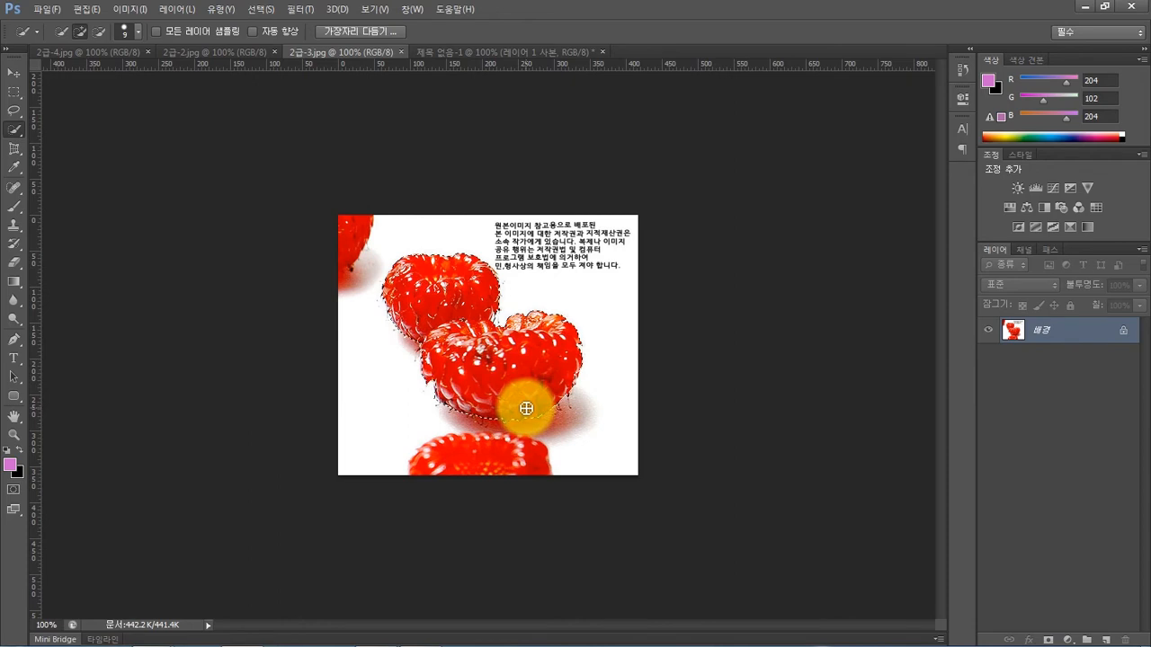
Copy the selected raspberries from 2급-3.jpg and paste them into the 제목 없음-1 composition.
{"action": "key", "text": "ctrl+c"}
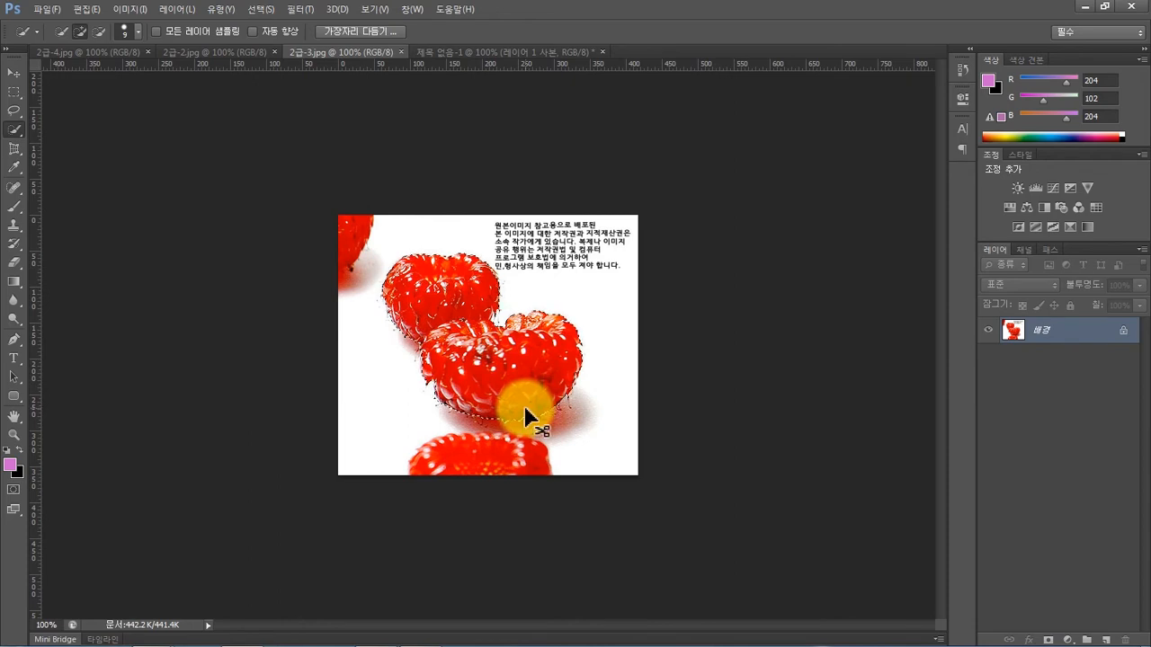
{"action": "left_click", "coordinate": [464, 52]}
{"action": "key", "text": "ctrl+v"}
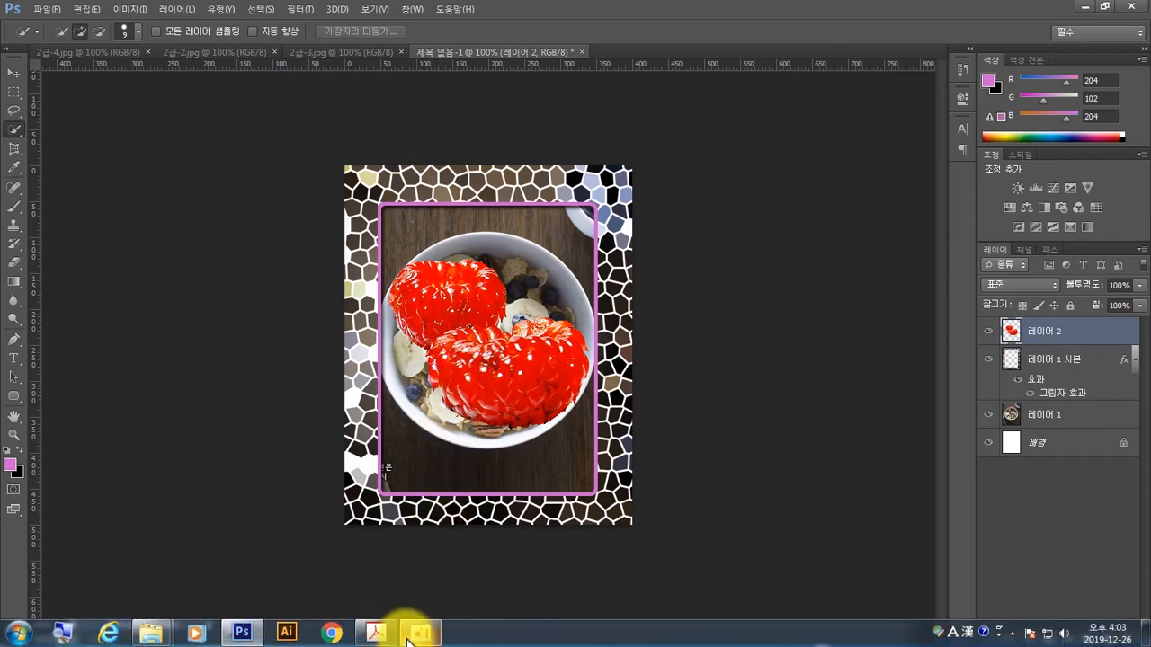
Check the sample image in the PDF task sheet, return to Photoshop, and select the lower raspberry on 레이어 2 with the Quick Selection tool.
{"action": "left_click", "coordinate": [383, 632]}
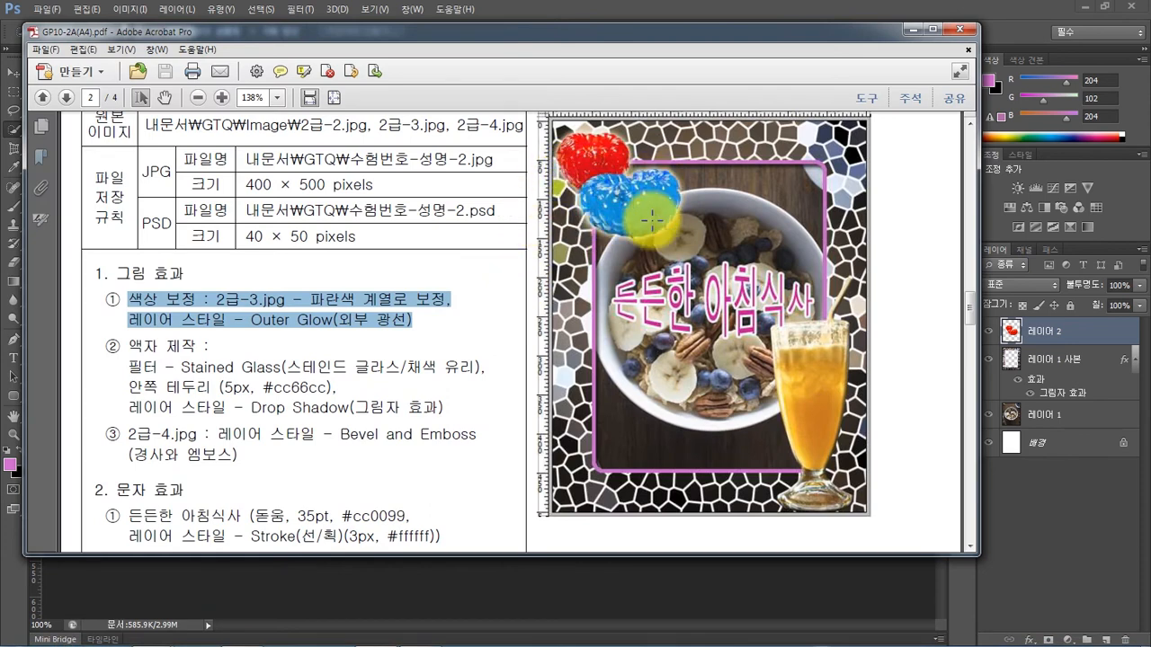
{"action": "mouse_move", "coordinate": [423, 639]}
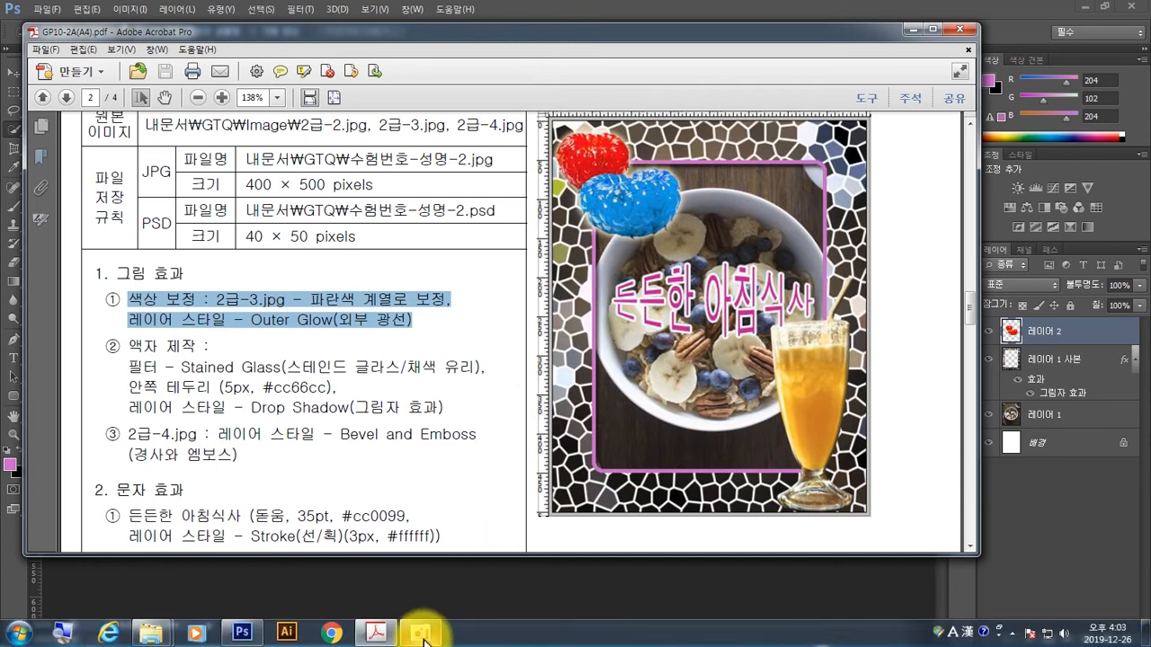
{"action": "left_click", "coordinate": [242, 632]}
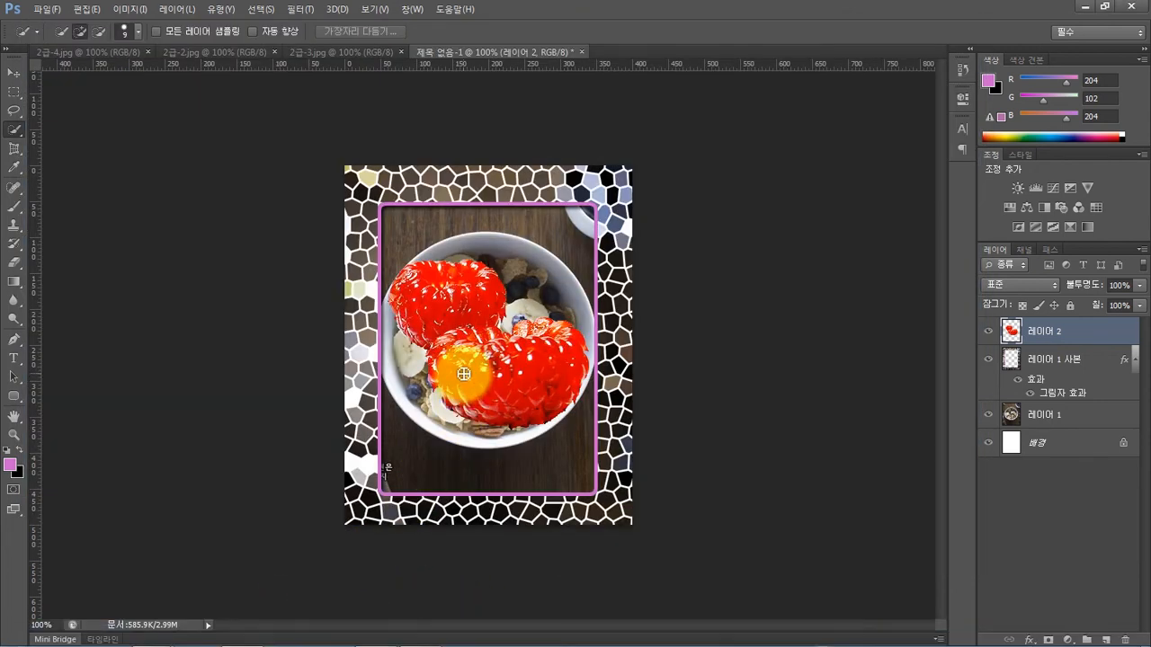
{"action": "mouse_move", "coordinate": [464, 373]}
{"action": "left_mouse_down"}
{"action": "mouse_move", "coordinate": [453, 341]}
{"action": "mouse_move", "coordinate": [524, 323]}
{"action": "mouse_move", "coordinate": [563, 330]}
{"action": "mouse_move", "coordinate": [571, 348]}
{"action": "mouse_move", "coordinate": [566, 369]}
{"action": "mouse_move", "coordinate": [517, 406]}
{"action": "mouse_move", "coordinate": [512, 381]}
{"action": "mouse_move", "coordinate": [547, 359]}
{"action": "mouse_move", "coordinate": [465, 374]}
{"action": "mouse_move", "coordinate": [468, 358]}
{"action": "mouse_move", "coordinate": [448, 346]}
{"action": "mouse_move", "coordinate": [494, 355]}
{"action": "mouse_move", "coordinate": [476, 365]}
{"action": "mouse_move", "coordinate": [494, 371]}
{"action": "mouse_move", "coordinate": [460, 378]}
{"action": "mouse_move", "coordinate": [437, 396]}
{"action": "left_mouse_up"}
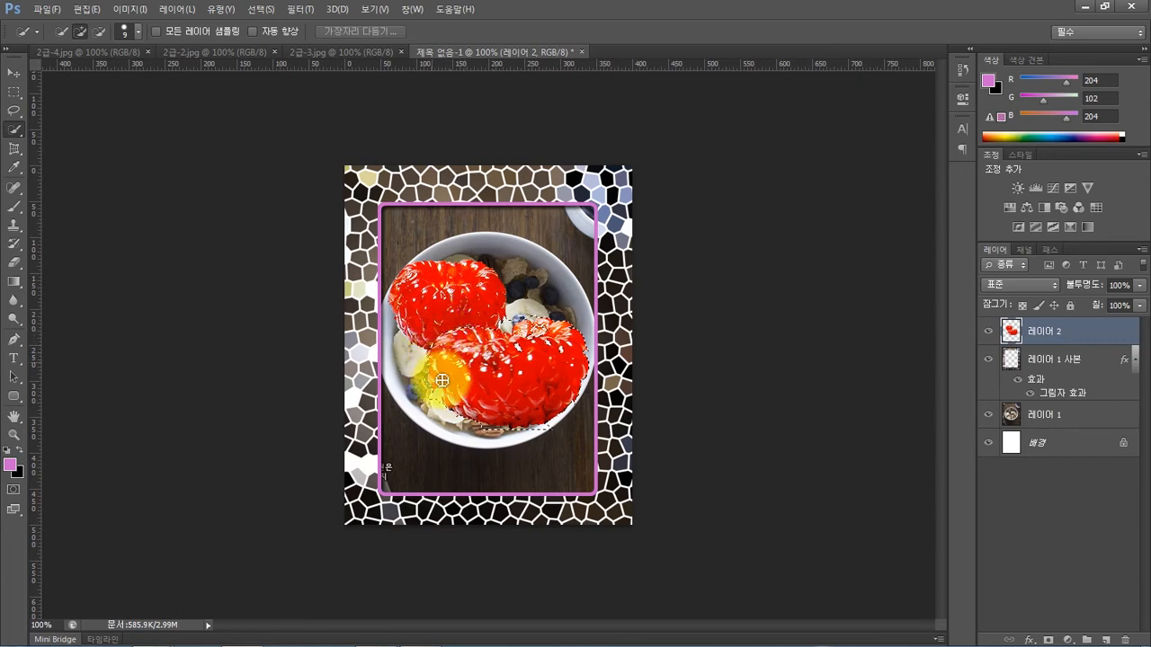
{"action": "mouse_move", "coordinate": [442, 380]}
{"action": "left_mouse_down"}
{"action": "mouse_move", "coordinate": [478, 395]}
{"action": "mouse_move", "coordinate": [509, 373]}
{"action": "left_mouse_up"}
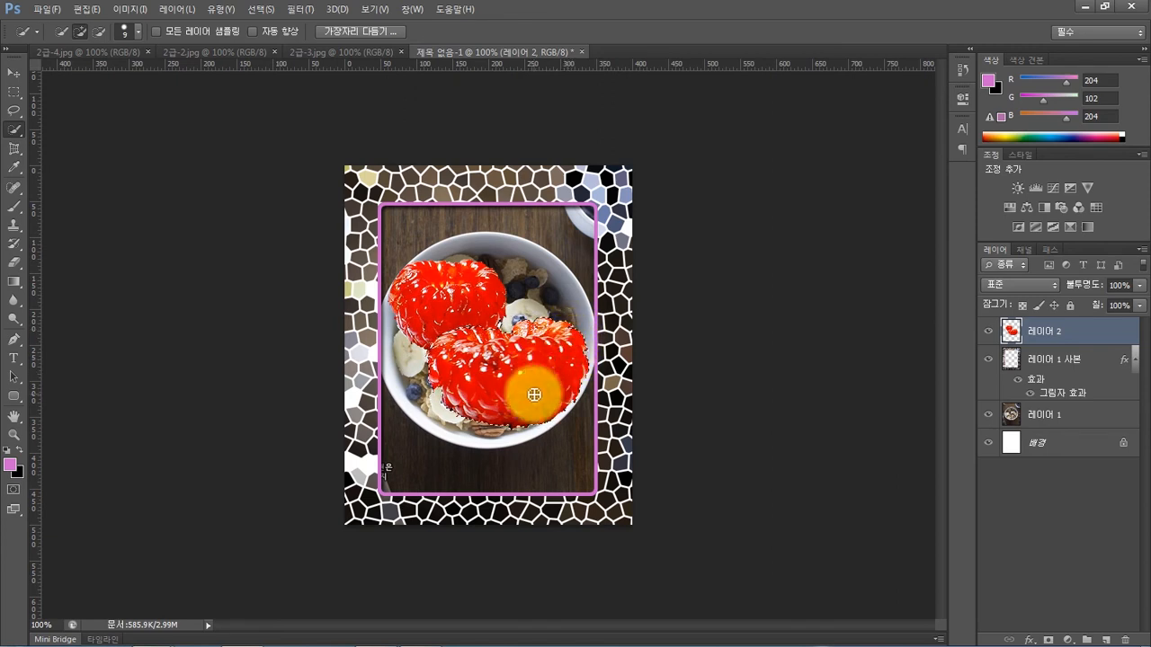
Recolour the selected lower raspberry blue with Hue/Saturation at a hue of -145, and clear the selection.
{"action": "left_click", "coordinate": [127, 11]}
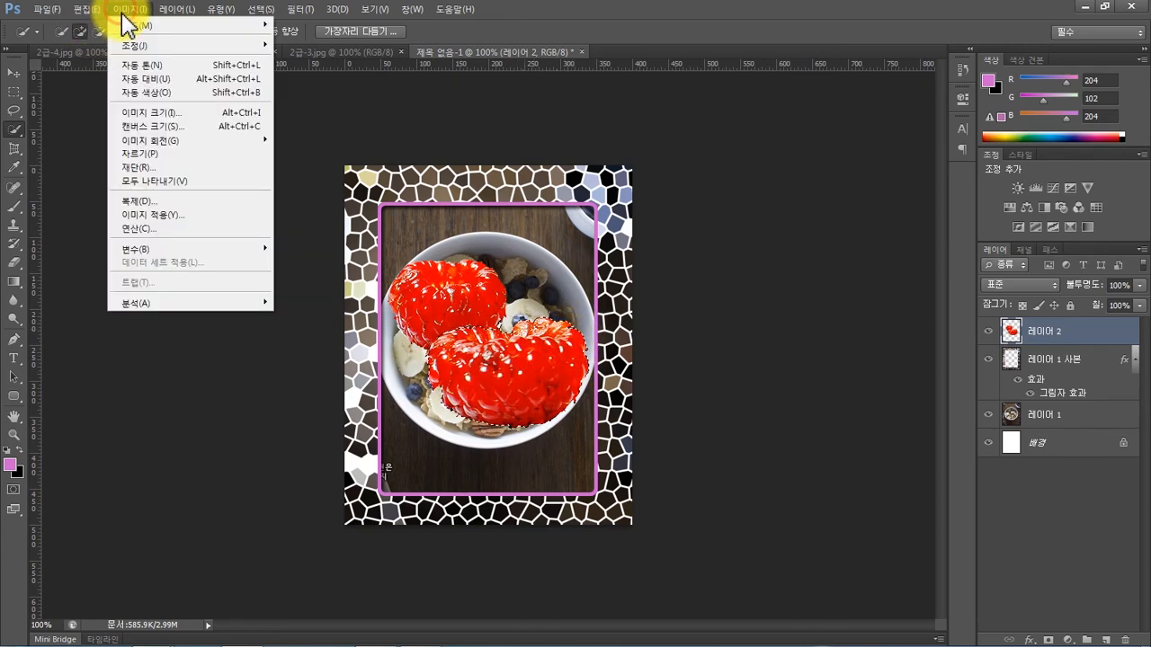
{"action": "mouse_move", "coordinate": [154, 43]}
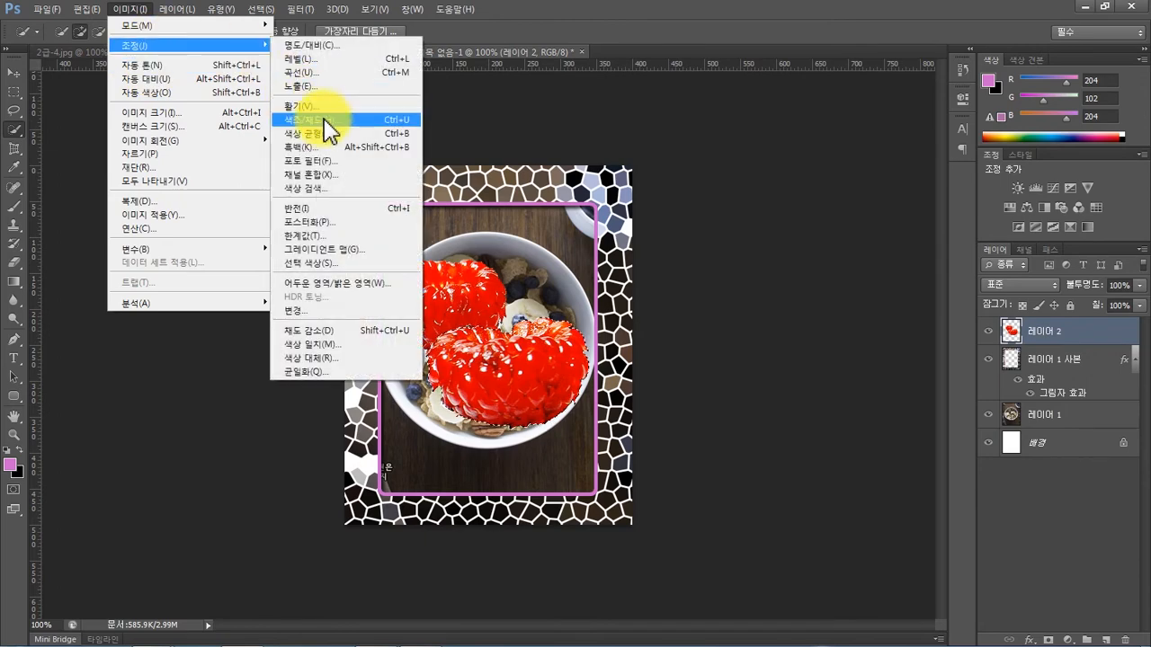
{"action": "left_click", "coordinate": [325, 123]}
{"action": "left_click_drag", "start_coordinate": [521, 107], "coordinate": [721, 219]}
{"action": "left_click_drag", "start_coordinate": [766, 310], "coordinate": [706, 311]}
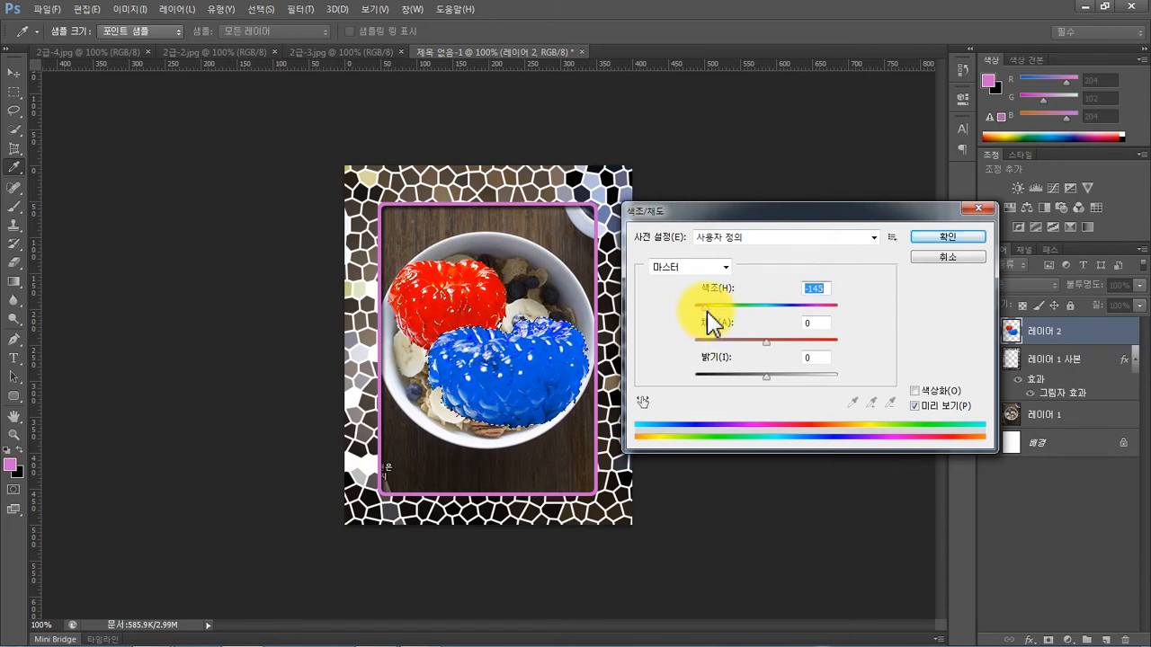
{"action": "left_click", "coordinate": [950, 239]}
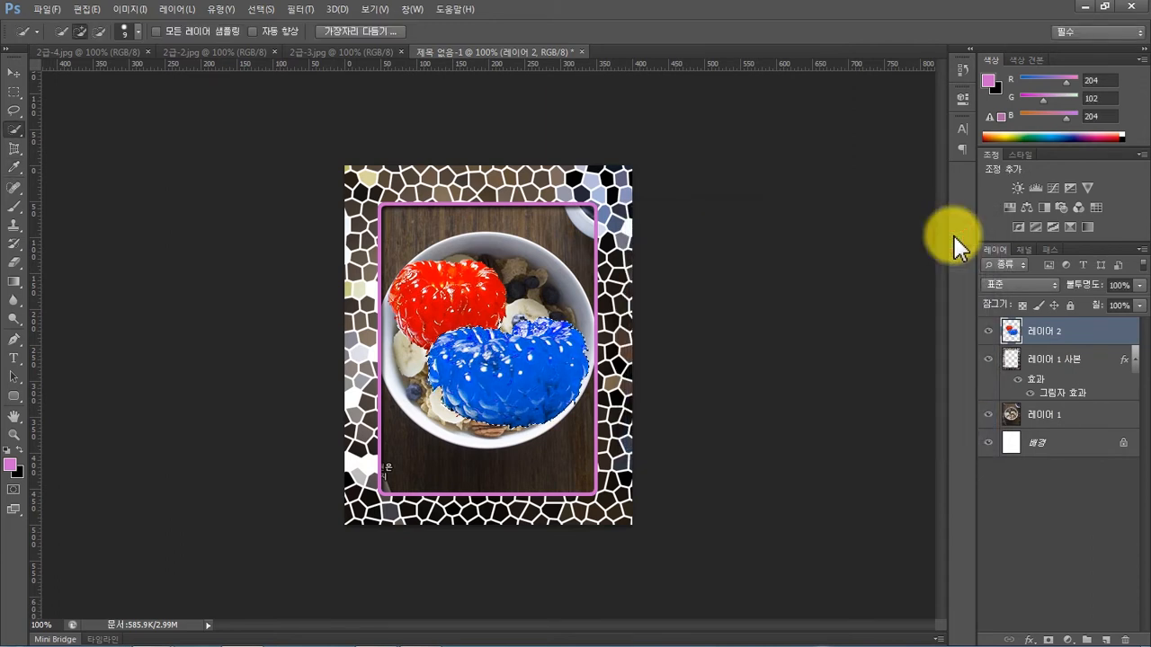
{"action": "key", "text": "ctrl+d"}
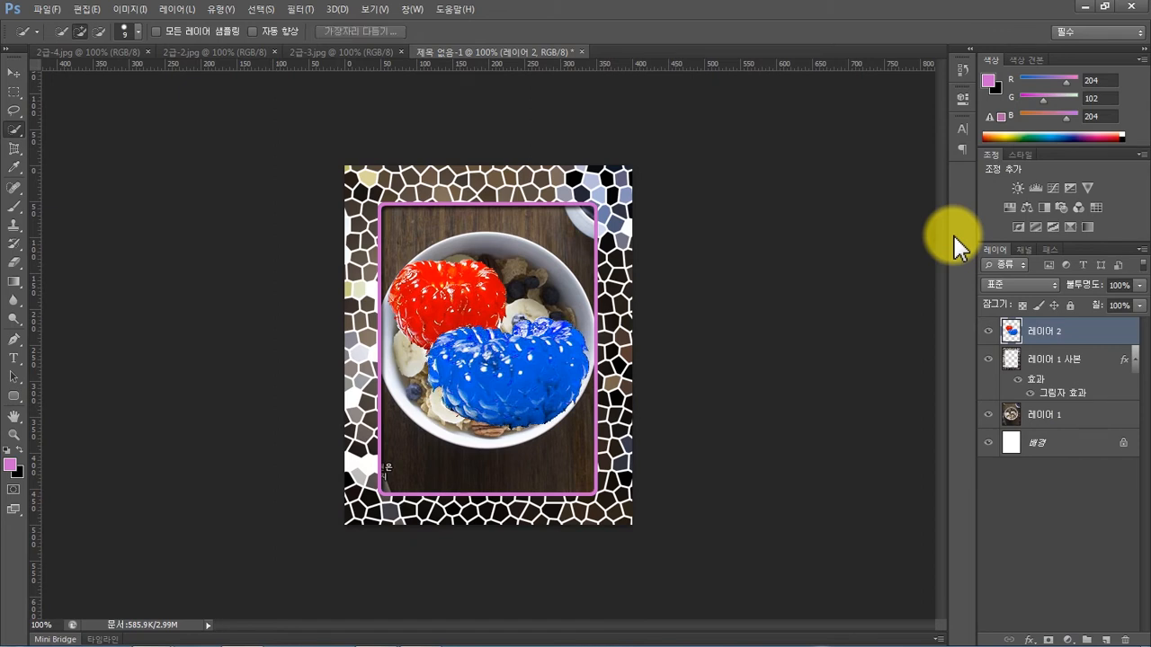
Move the raspberries to the upper-left corner of the composition and scale them down to about 60%.
{"action": "left_click", "coordinate": [14, 72]}
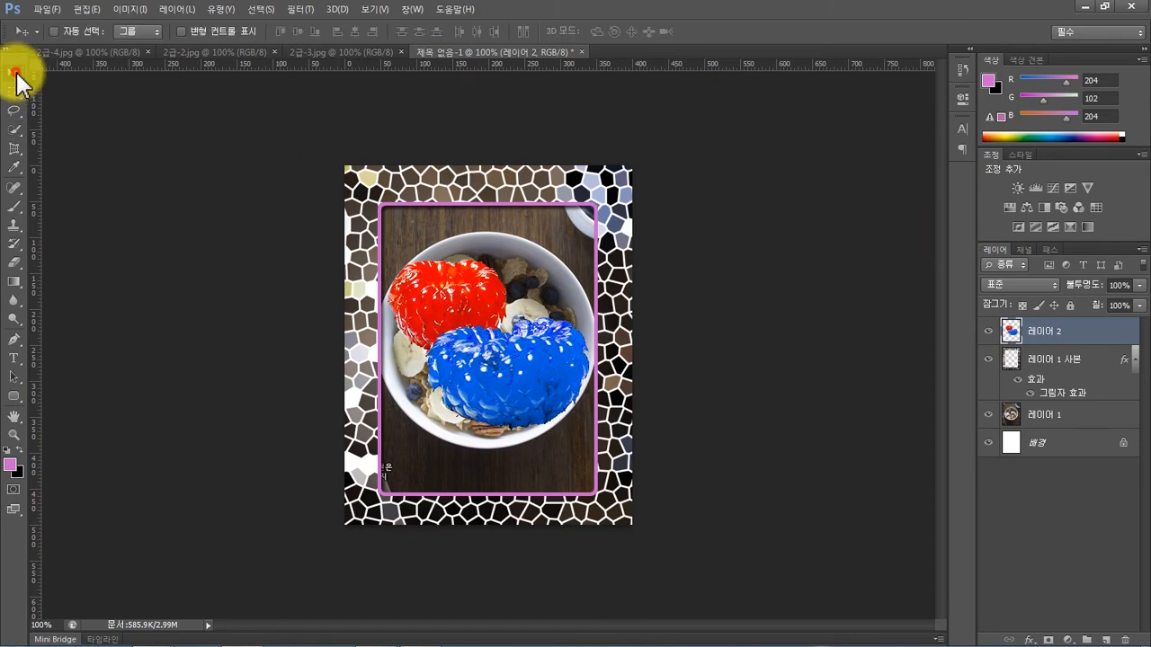
{"action": "left_click_drag", "start_coordinate": [509, 380], "coordinate": [467, 293]}
{"action": "key", "text": "ctrl+t"}
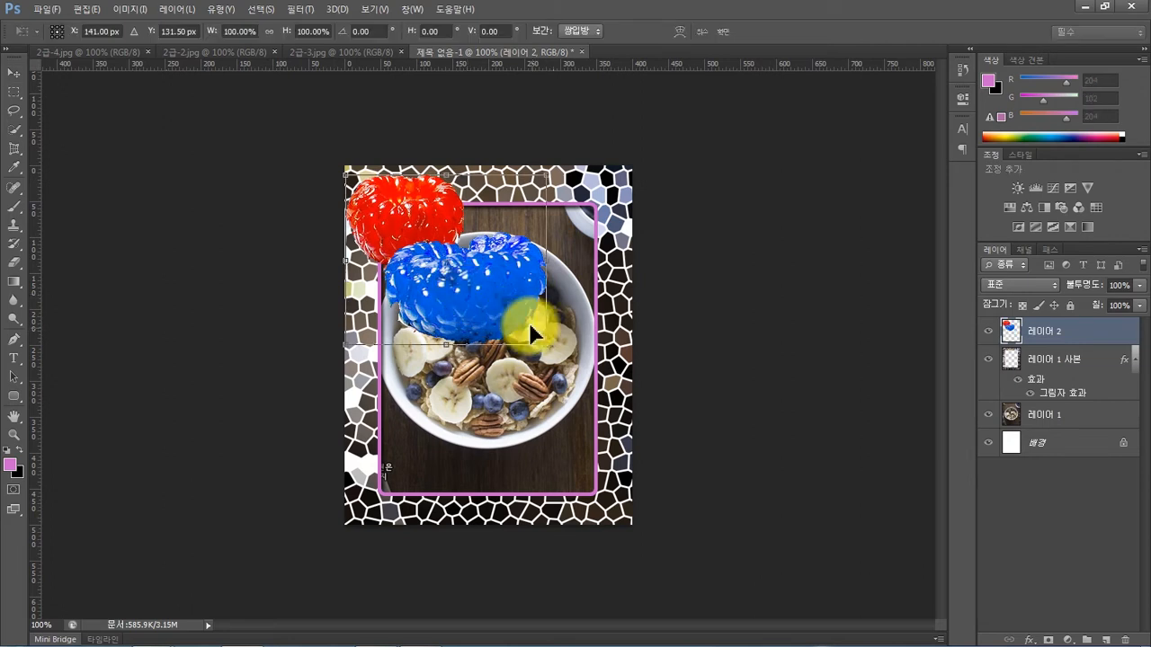
{"action": "left_click_drag", "start_coordinate": [545, 343], "coordinate": [456, 285]}
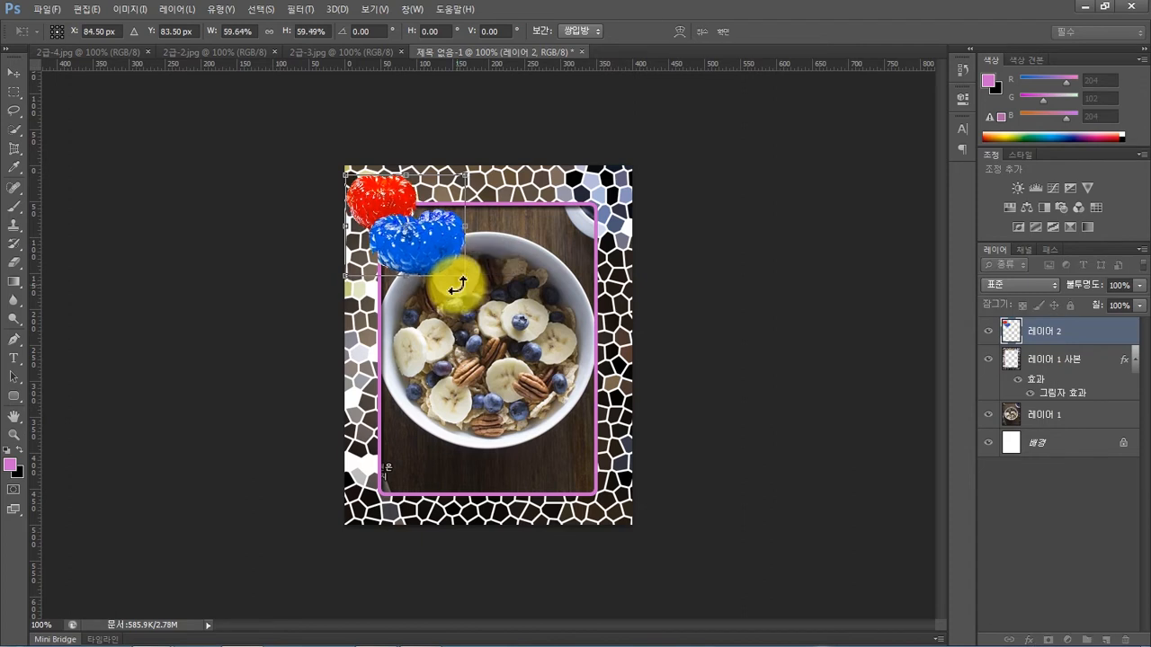
{"action": "key", "text": "Return"}
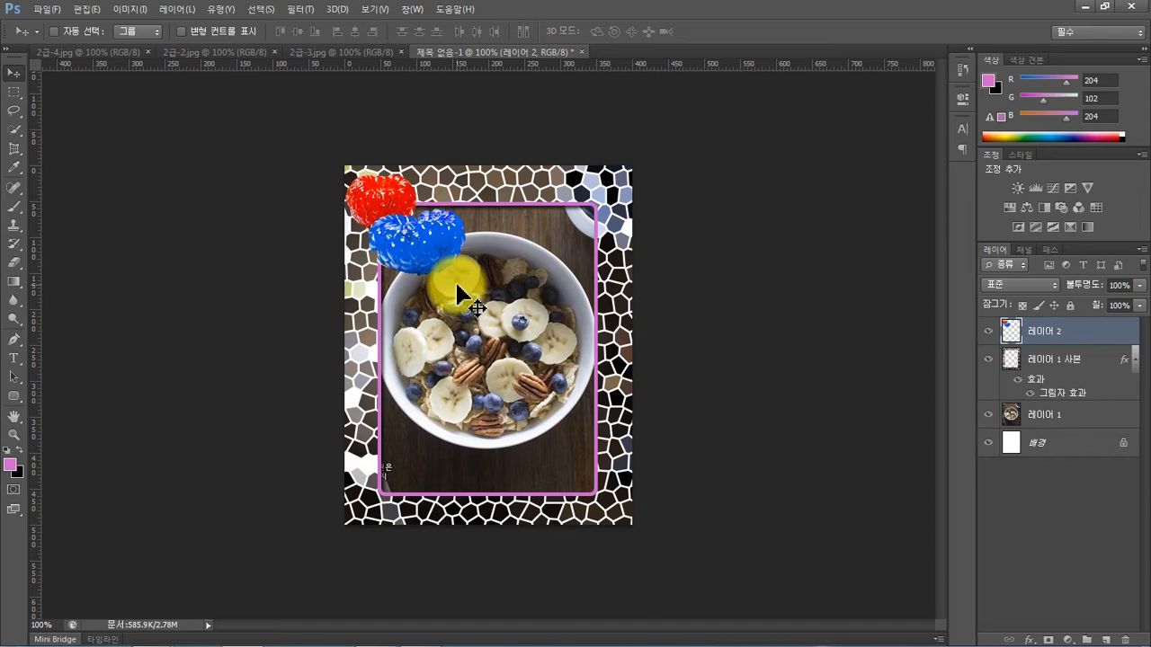
{"action": "left_click_drag", "start_coordinate": [457, 289], "coordinate": [462, 293]}
Add an Outer Glow with the default settings to the raspberry layer 레이어 2.
{"action": "left_click", "coordinate": [1030, 639]}
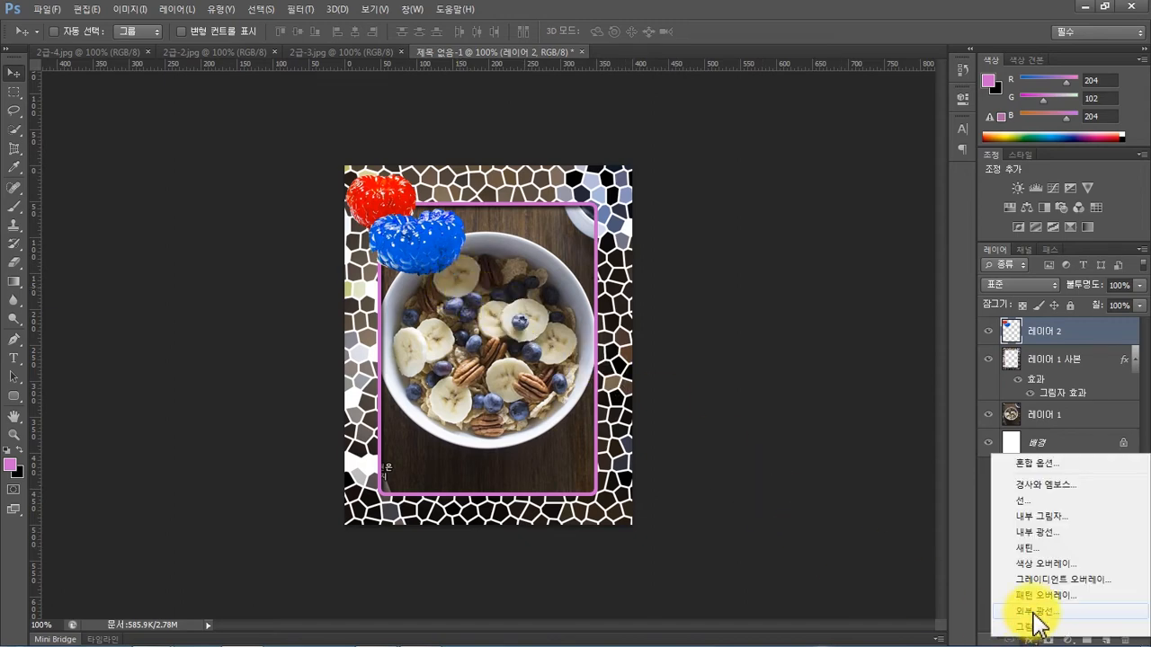
{"action": "left_click", "coordinate": [1034, 612]}
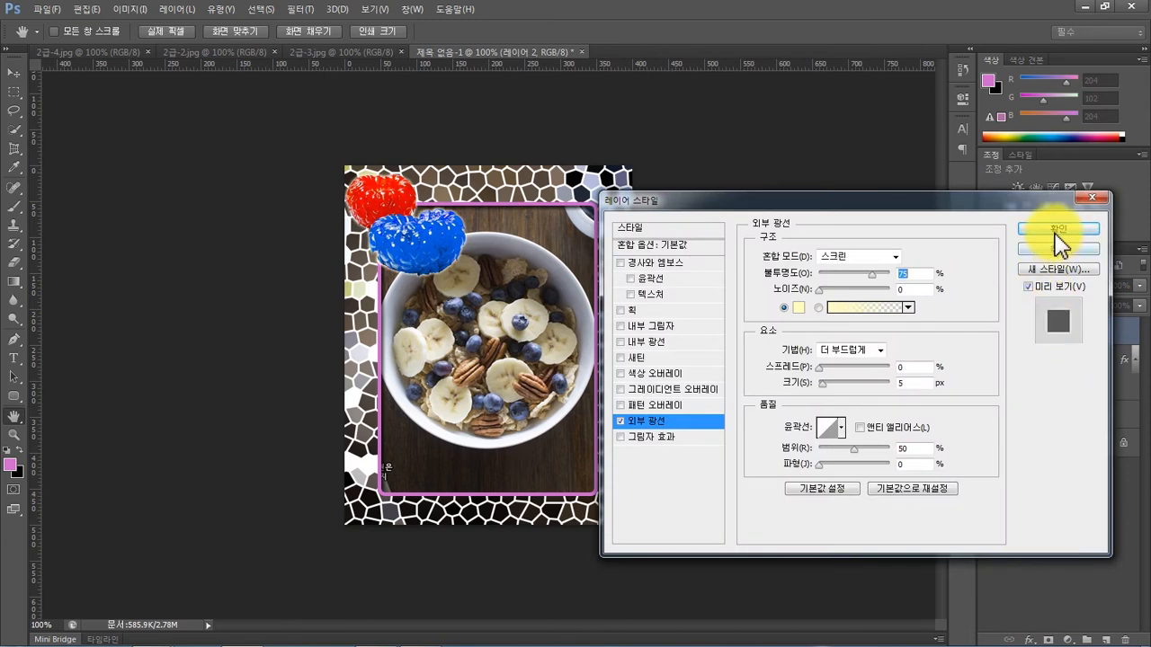
{"action": "left_click", "coordinate": [1057, 230]}
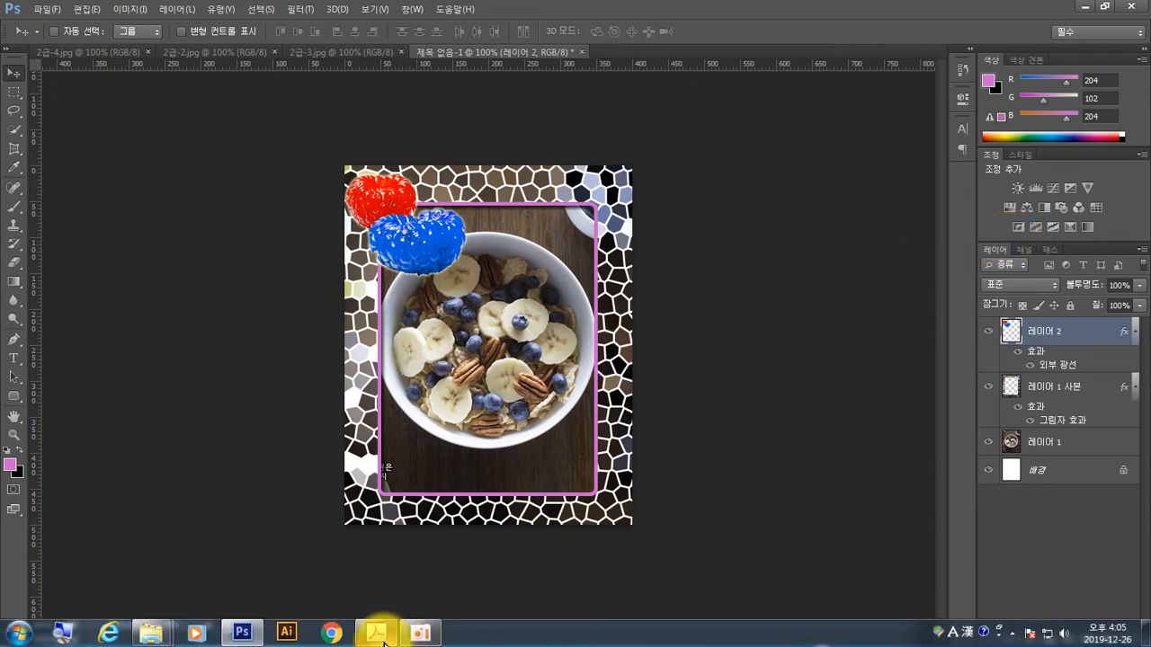
Check the 2급-4.jpg requirement in the PDF, return to Photoshop, and select the drink glass in 2급-4.jpg with the Quick Selection tool.
{"action": "left_click", "coordinate": [381, 636]}
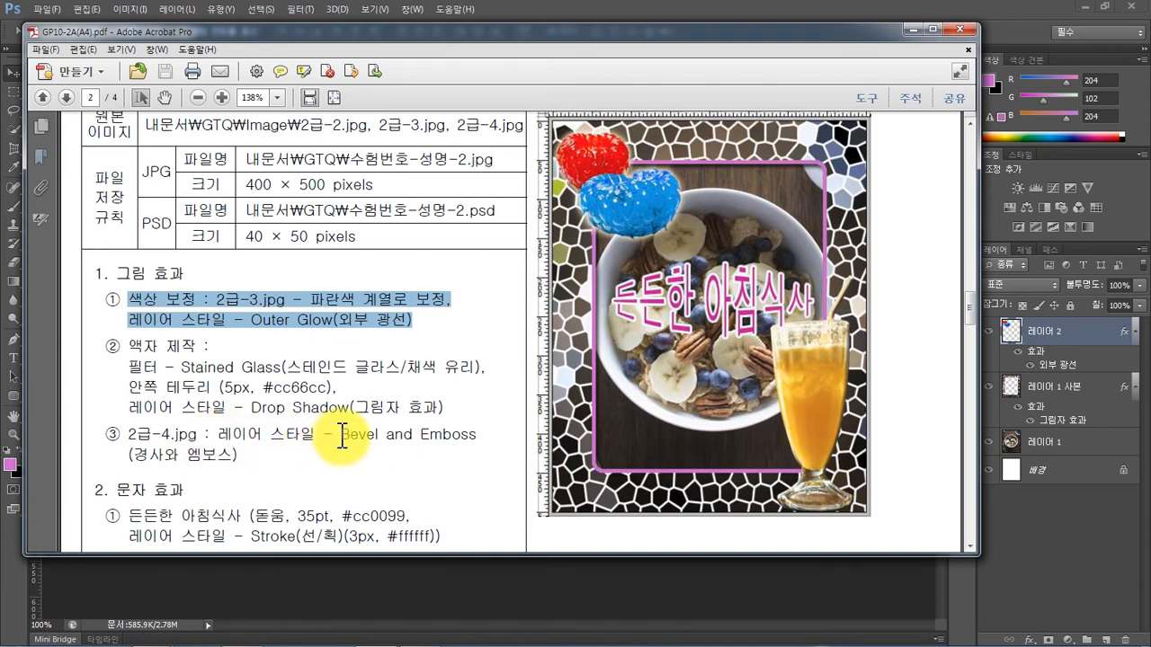
{"action": "left_click", "coordinate": [255, 634]}
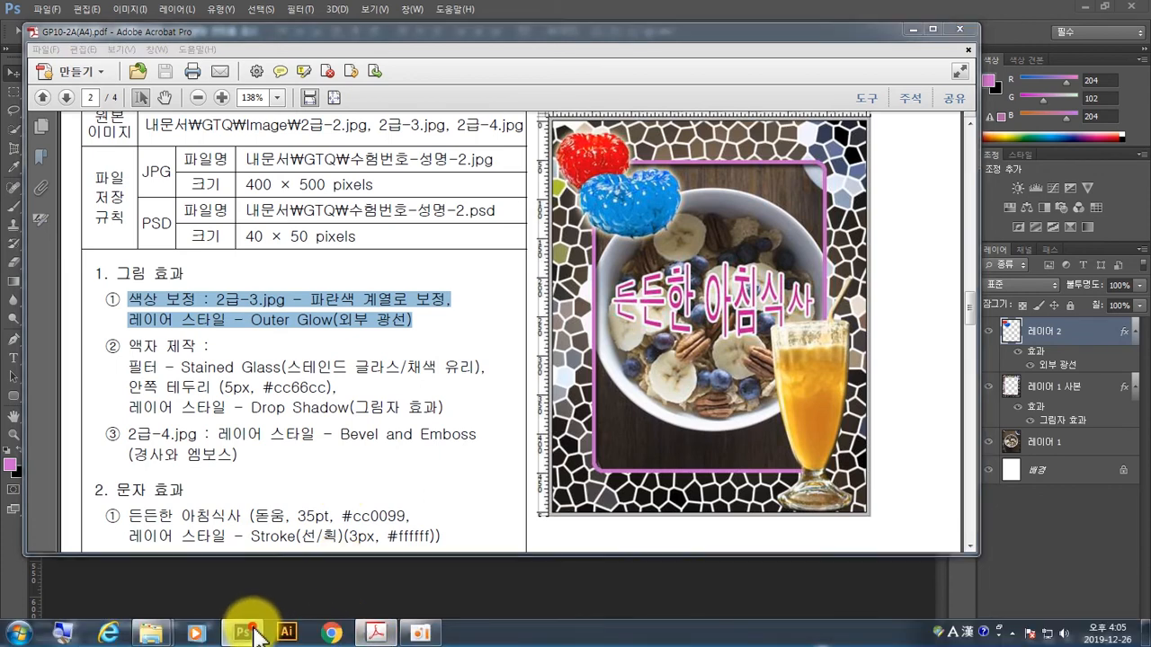
{"action": "left_click", "coordinate": [104, 53]}
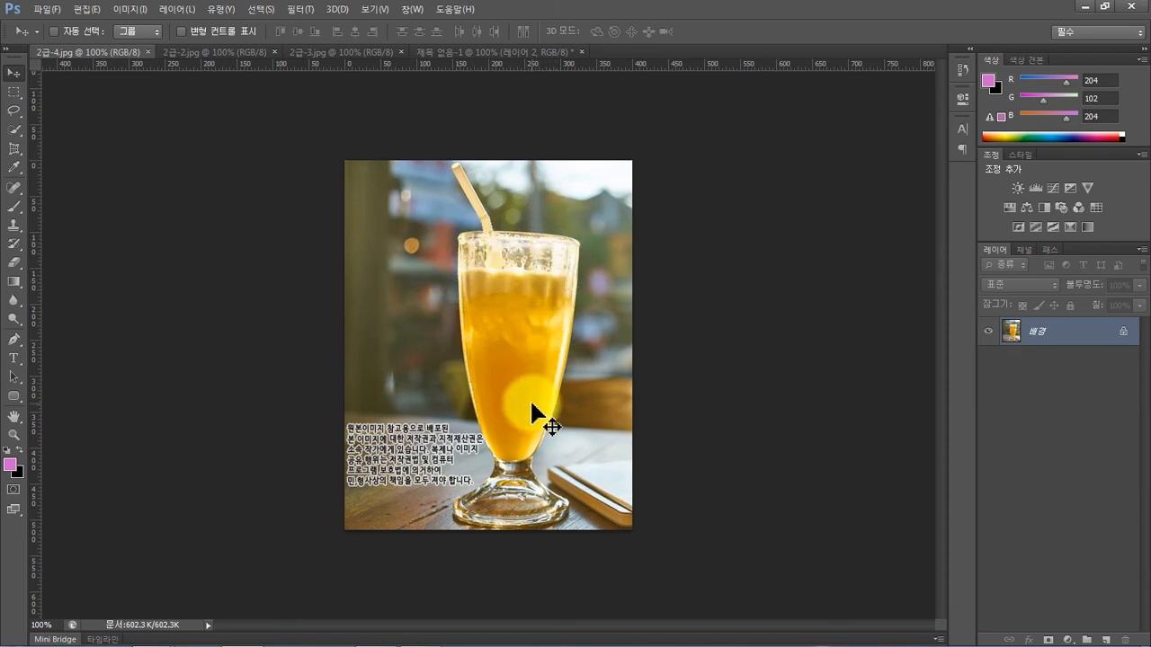
{"action": "left_click", "coordinate": [12, 129]}
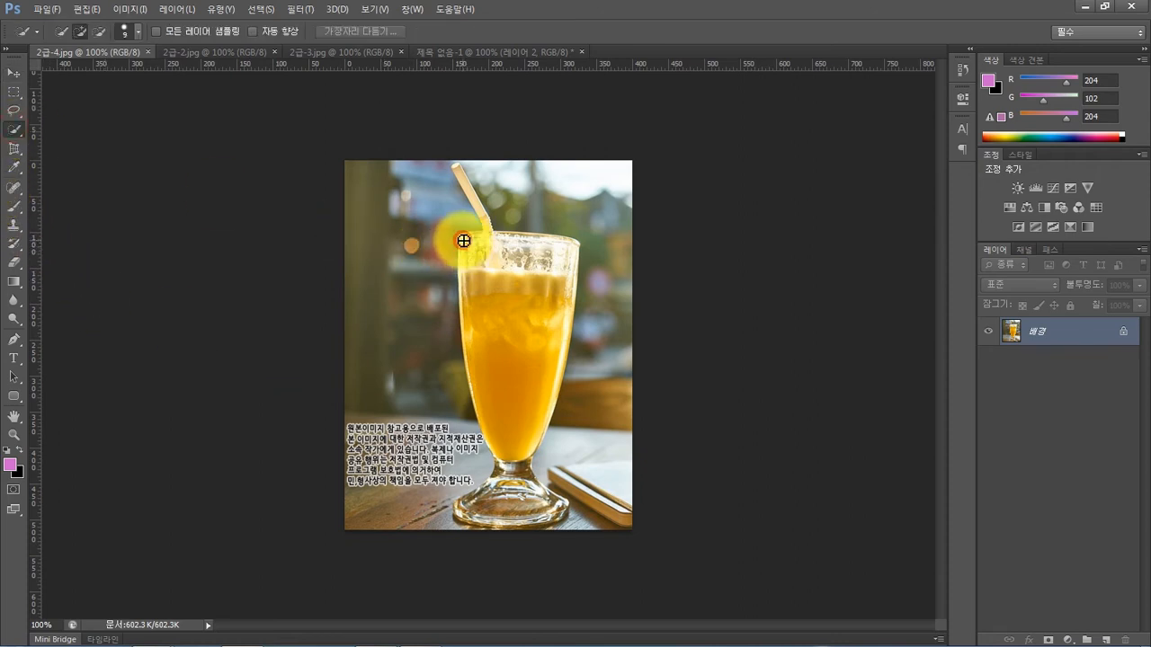
{"action": "mouse_move", "coordinate": [462, 242]}
{"action": "left_mouse_down"}
{"action": "mouse_move", "coordinate": [563, 256]}
{"action": "mouse_move", "coordinate": [540, 402]}
{"action": "mouse_move", "coordinate": [488, 234]}
{"action": "mouse_move", "coordinate": [495, 279]}
{"action": "mouse_move", "coordinate": [465, 280]}
{"action": "mouse_move", "coordinate": [475, 388]}
{"action": "mouse_move", "coordinate": [502, 426]}
{"action": "mouse_move", "coordinate": [508, 491]}
{"action": "mouse_move", "coordinate": [490, 506]}
{"action": "mouse_move", "coordinate": [461, 505]}
{"action": "mouse_move", "coordinate": [515, 447]}
{"action": "mouse_move", "coordinate": [522, 482]}
{"action": "mouse_move", "coordinate": [561, 506]}
{"action": "mouse_move", "coordinate": [562, 515]}
{"action": "mouse_move", "coordinate": [530, 518]}
{"action": "left_mouse_up"}
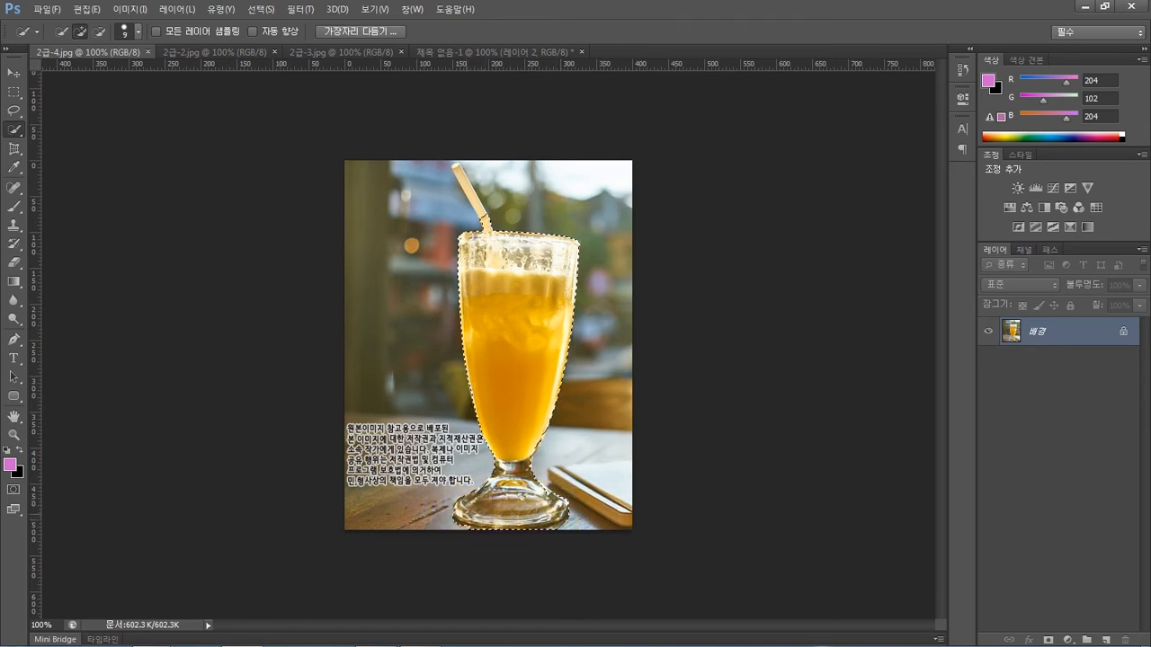
{"action": "left_click", "coordinate": [460, 509]}
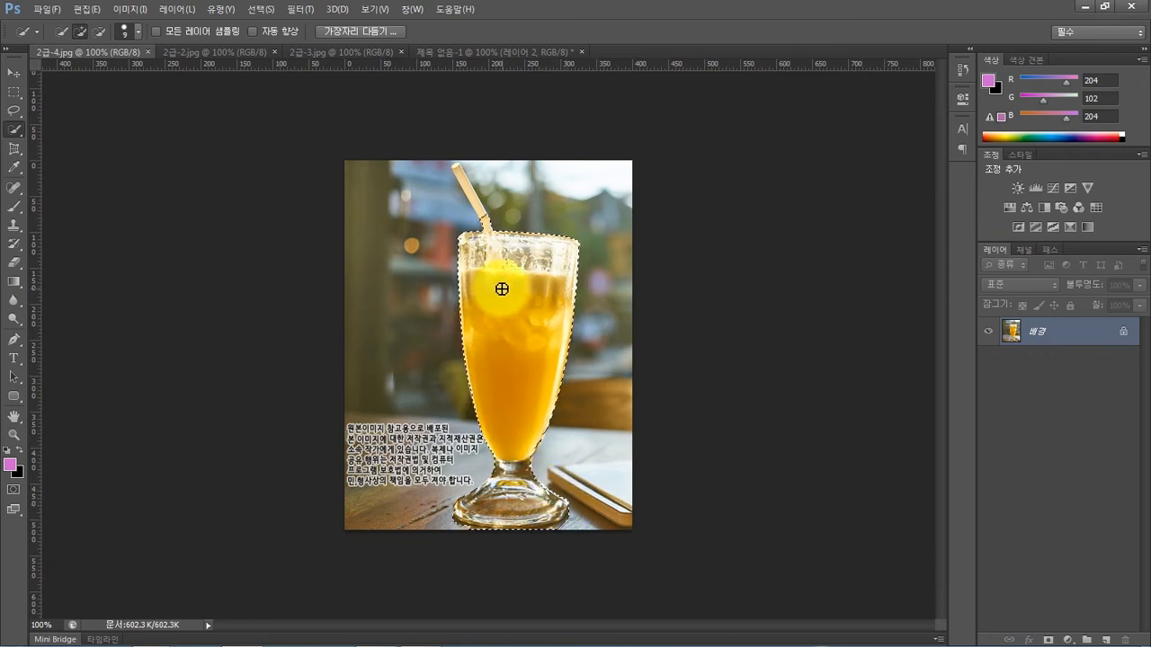
Subtract the piece of straw above the glass rim from the selection with the Rectangular Marquee tool.
{"action": "left_click", "coordinate": [19, 93]}
{"action": "key", "text": "alt"}
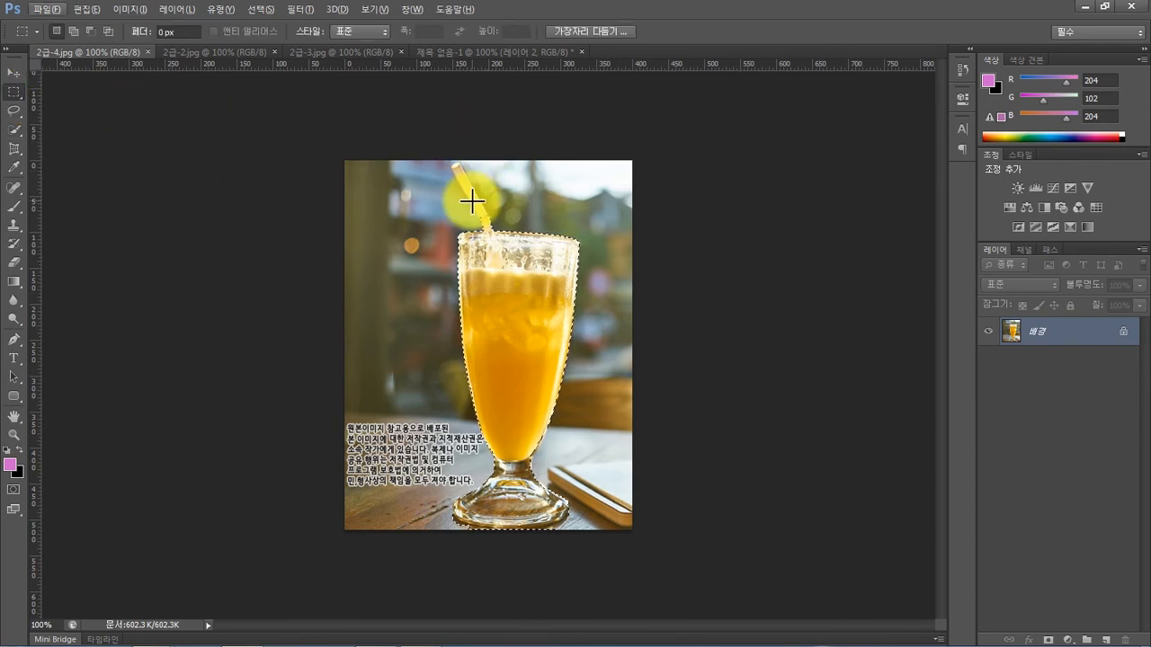
{"action": "key", "text": "shift"}
{"action": "left_click_drag", "start_coordinate": [440, 201], "coordinate": [531, 228]}
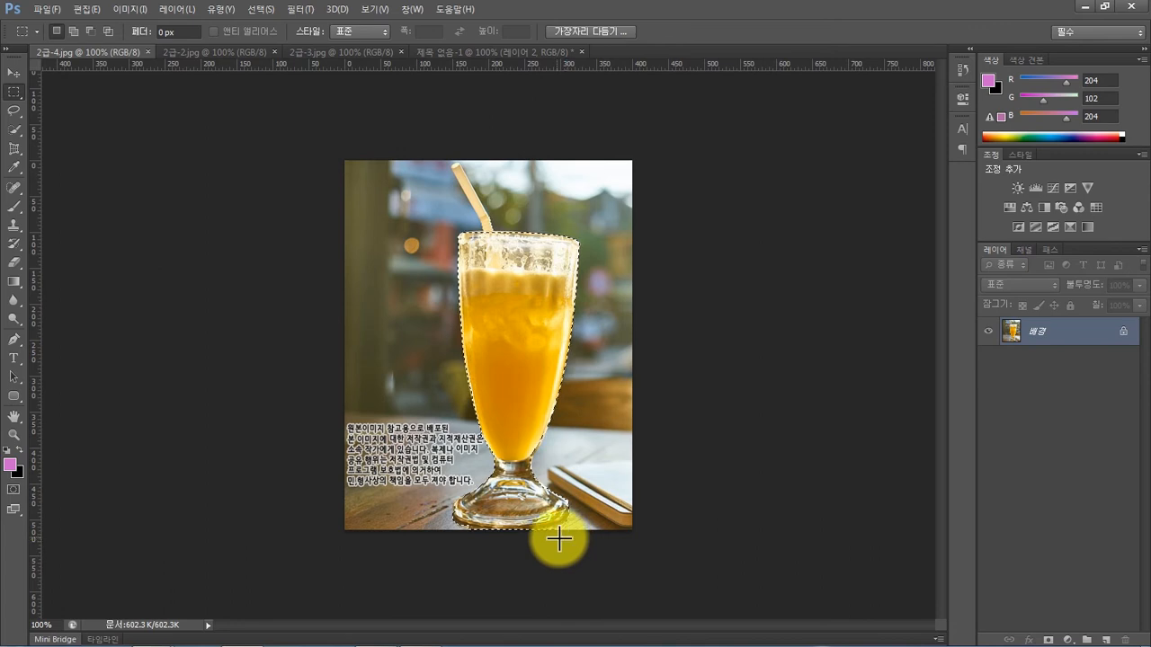
Refine the selection around the glass's foot with the Quick Selection tool and copy the glass into the breakfast composition, on the right half of the frame.
{"action": "left_click", "coordinate": [14, 132]}
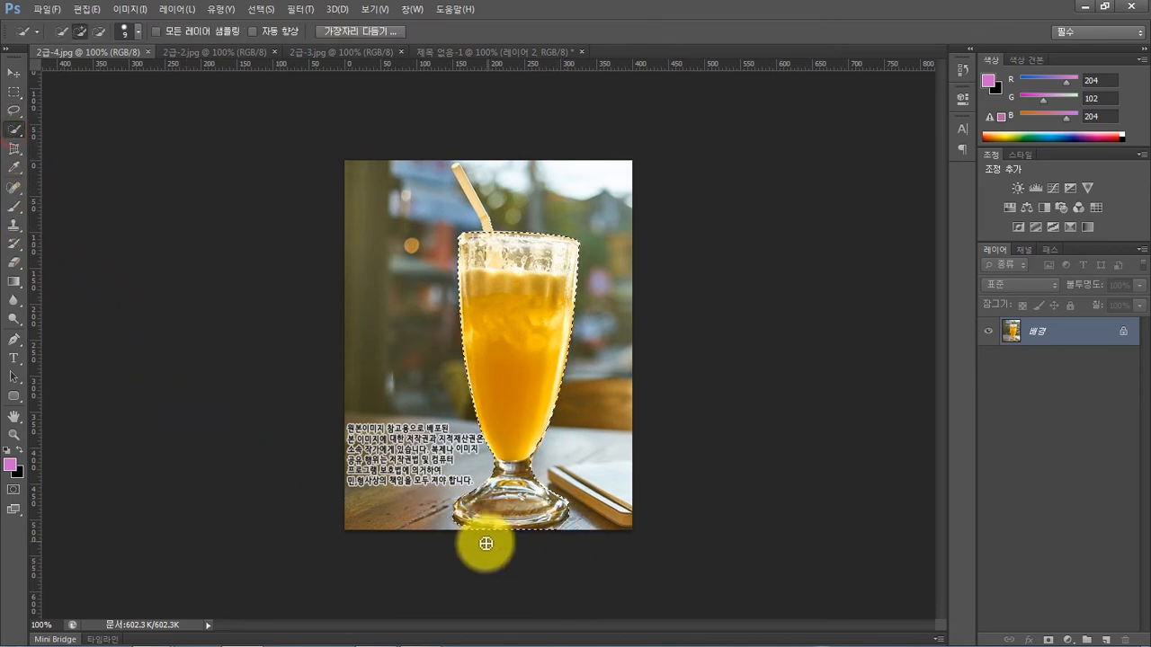
{"action": "mouse_move", "coordinate": [567, 530]}
{"action": "left_mouse_down"}
{"action": "mouse_move", "coordinate": [473, 530]}
{"action": "mouse_move", "coordinate": [547, 519]}
{"action": "mouse_move", "coordinate": [554, 508]}
{"action": "left_mouse_up"}
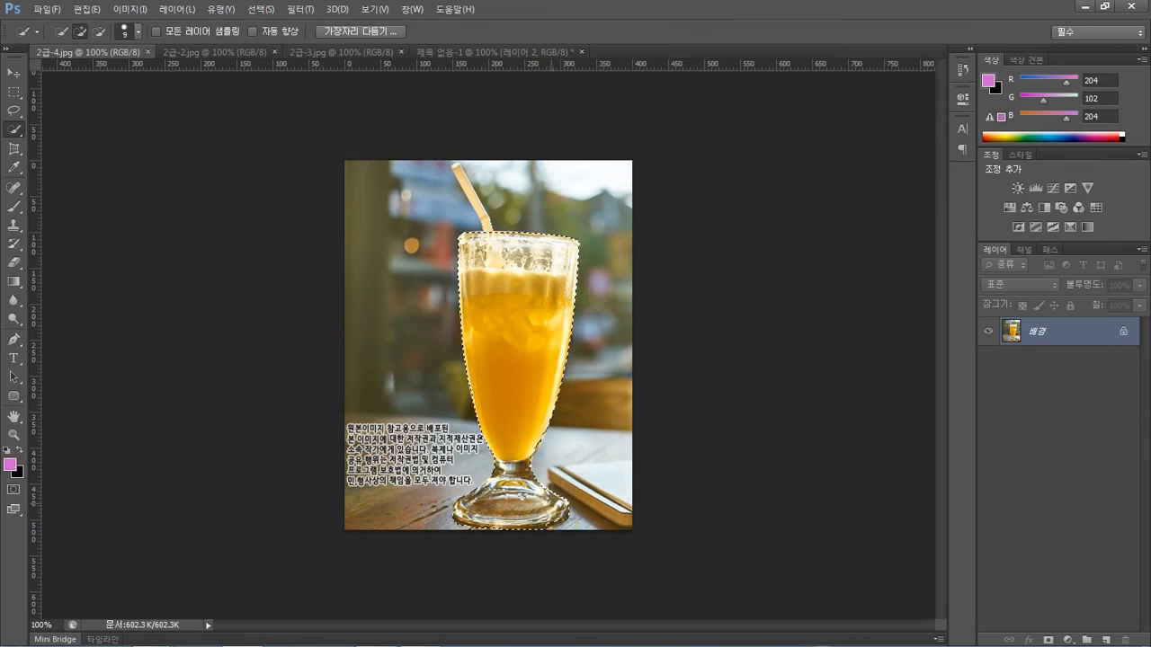
{"action": "left_click", "coordinate": [463, 53]}
{"action": "left_click_drag", "start_coordinate": [807, 299], "coordinate": [798, 317]}
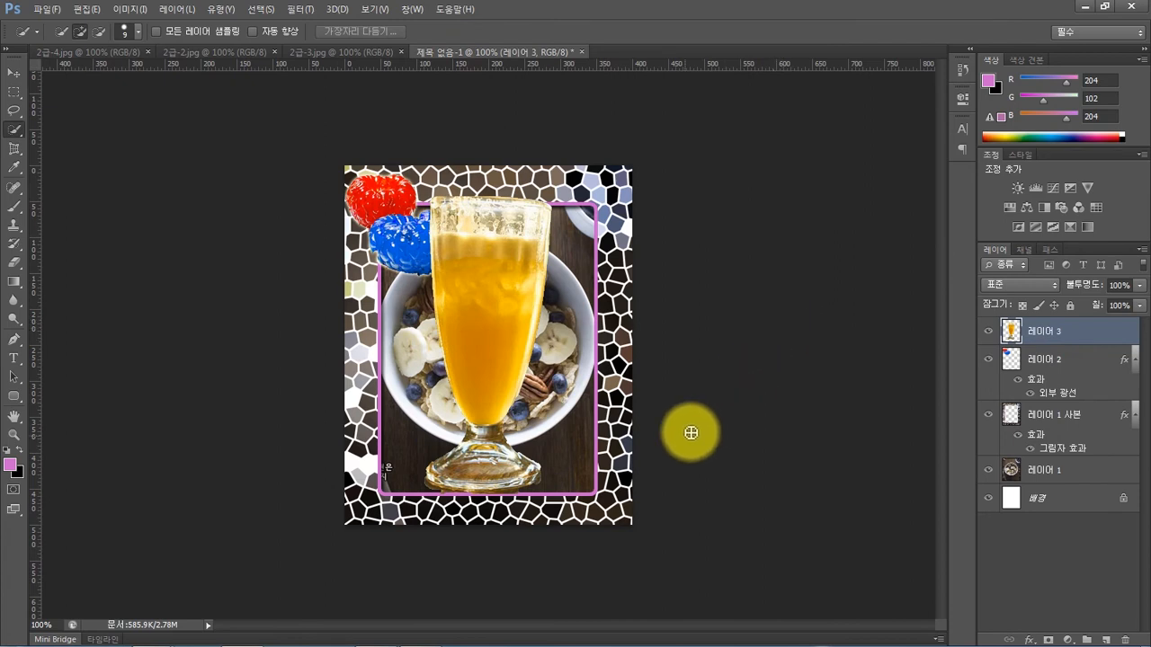
{"action": "left_click_drag", "start_coordinate": [508, 466], "coordinate": [541, 469]}
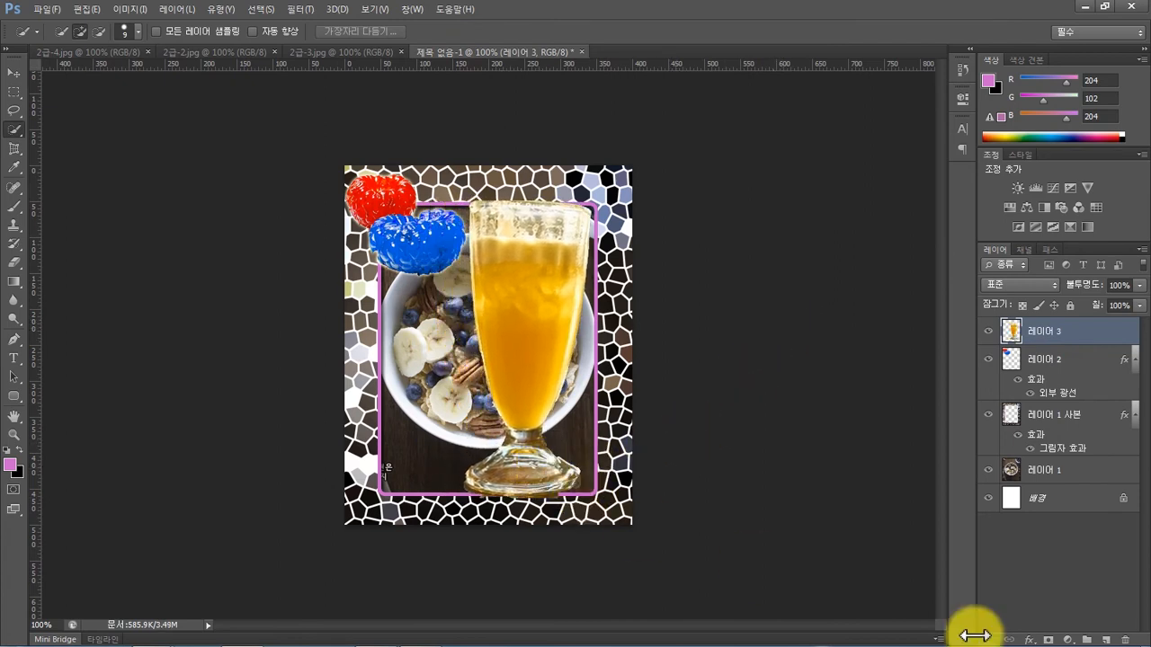
Add a Bevel and Emboss style with the default settings to the glass layer 레이어 3.
{"action": "left_click", "coordinate": [1023, 639]}
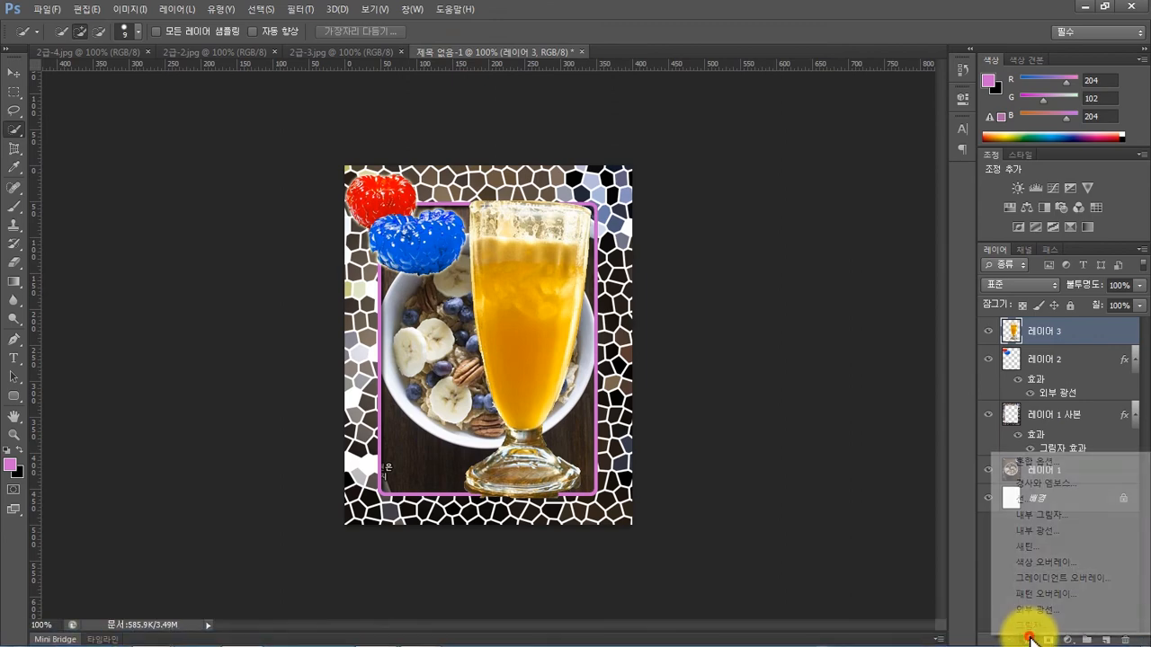
{"action": "left_click", "coordinate": [1036, 487]}
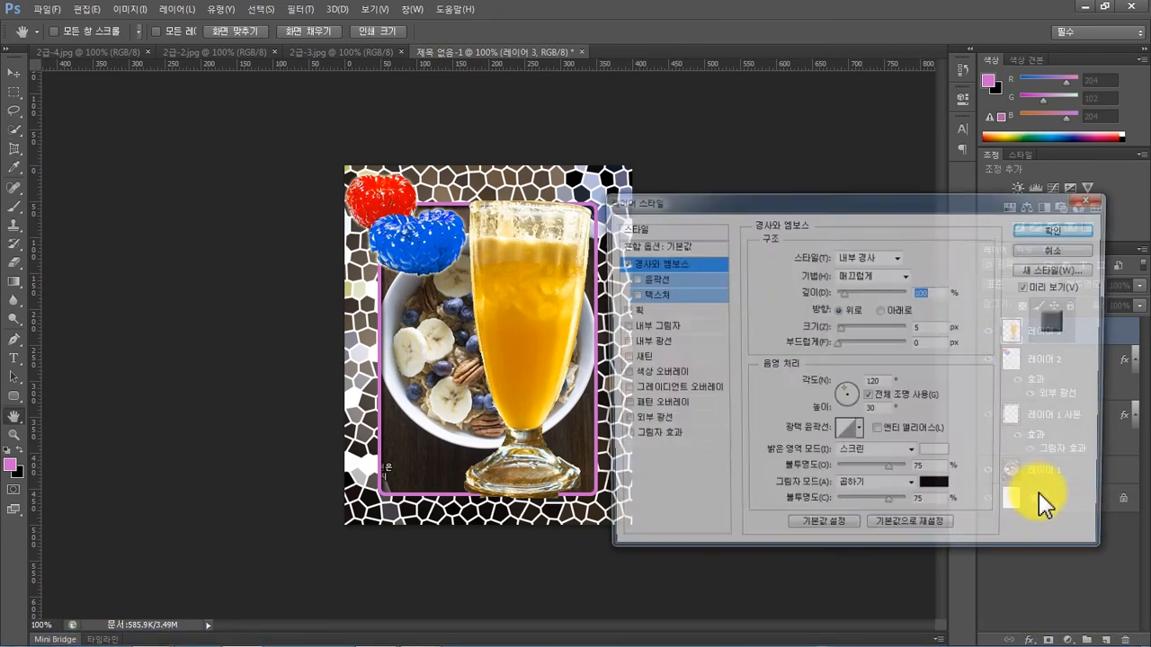
{"action": "left_click", "coordinate": [1052, 236]}
{"action": "key", "text": "w"}
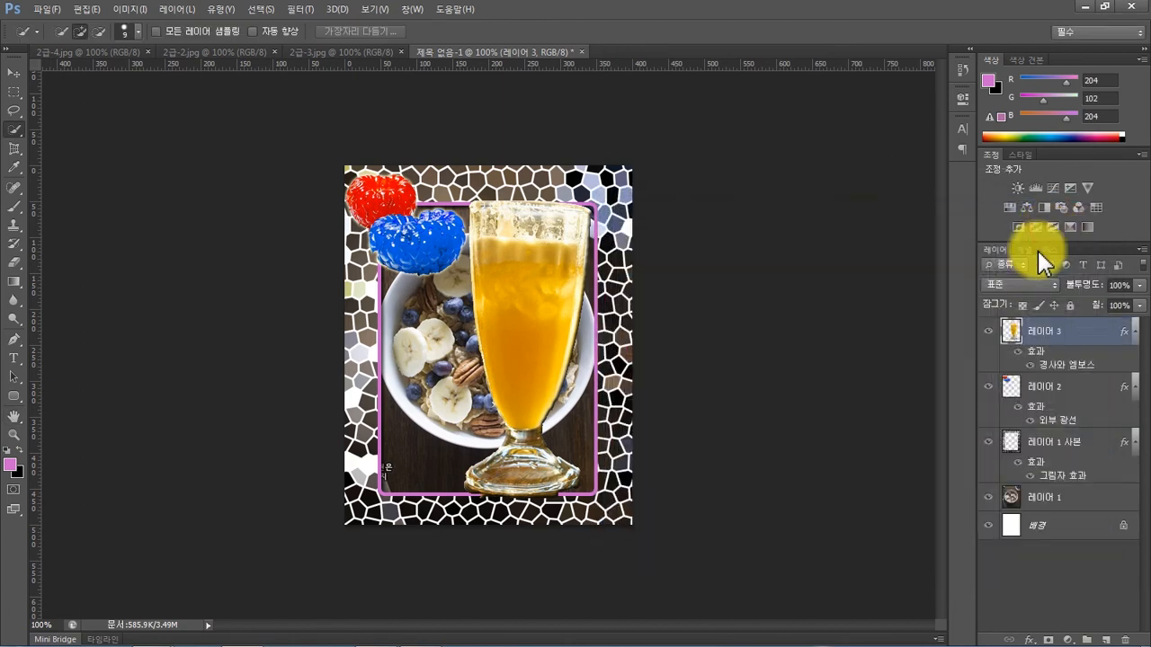
Scale the glass down to about 62% and place it in the lower-right corner of the composition.
{"action": "left_click", "coordinate": [15, 73]}
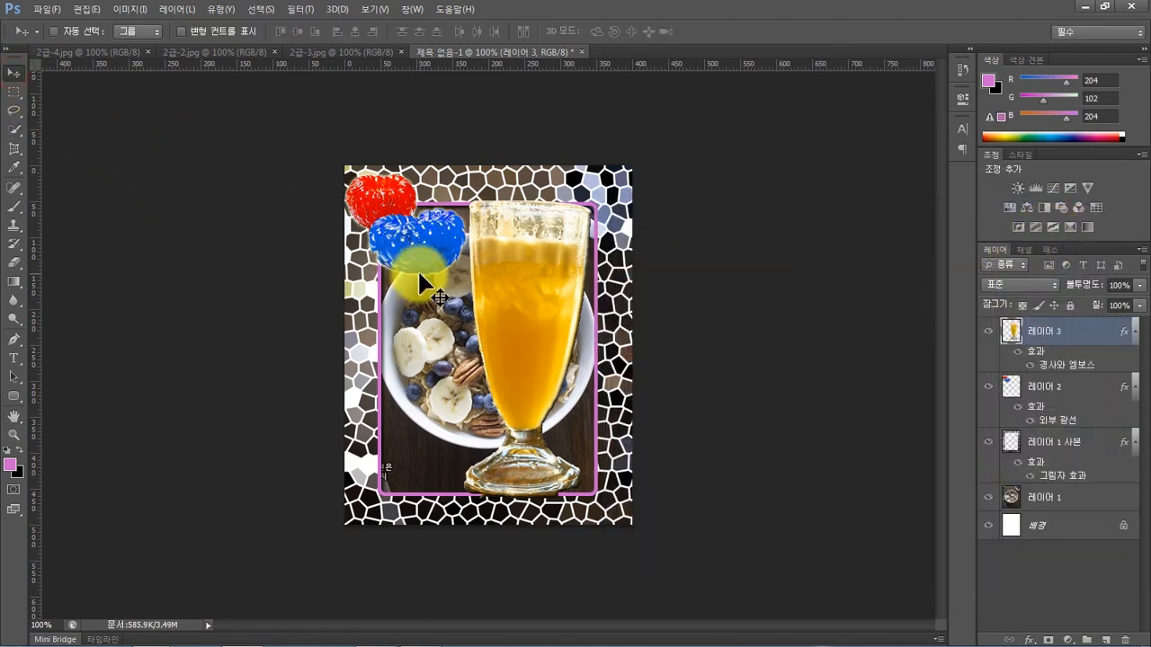
{"action": "key", "text": "ctrl+t"}
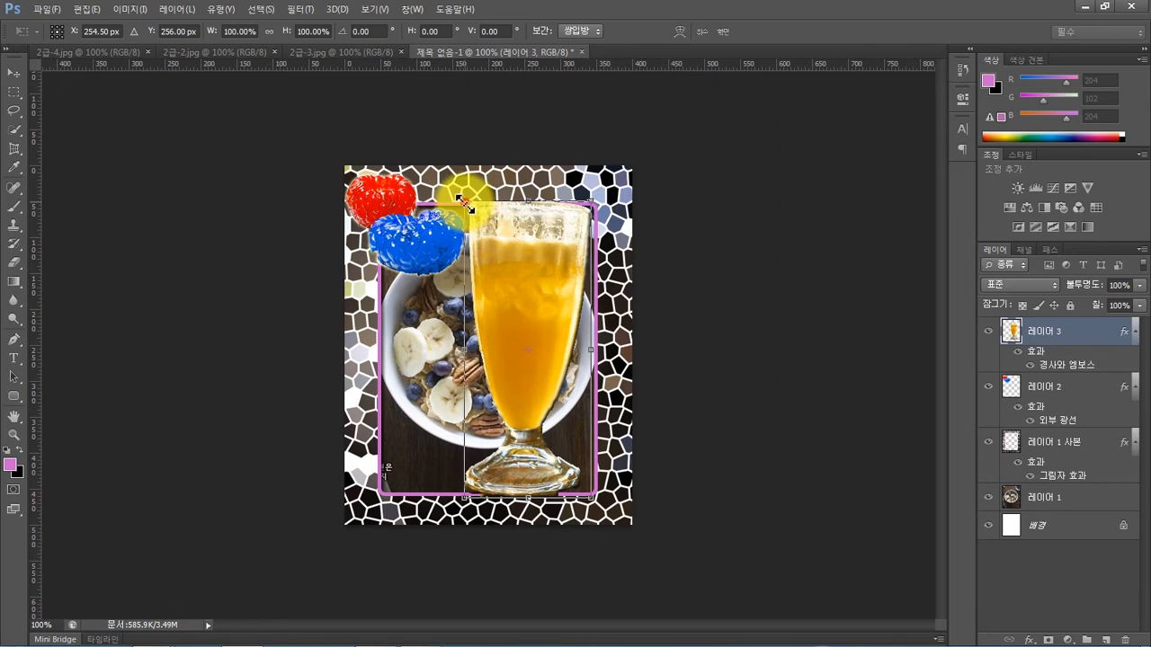
{"action": "left_click_drag", "start_coordinate": [465, 205], "coordinate": [576, 389]}
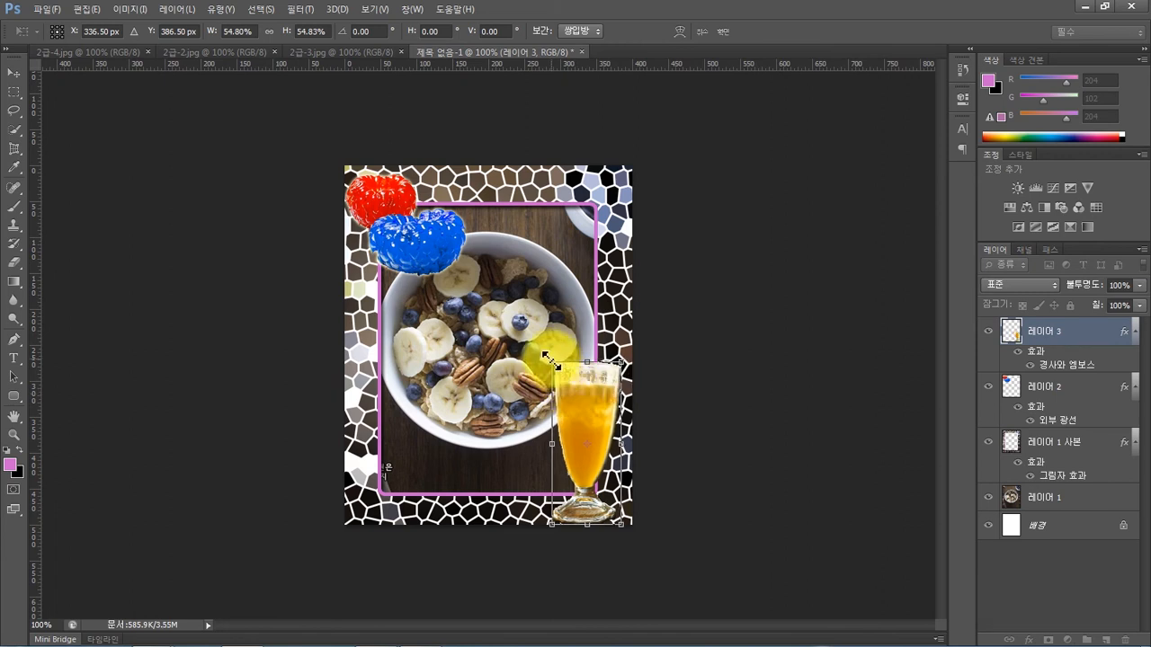
{"action": "left_click_drag", "start_coordinate": [551, 363], "coordinate": [537, 342]}
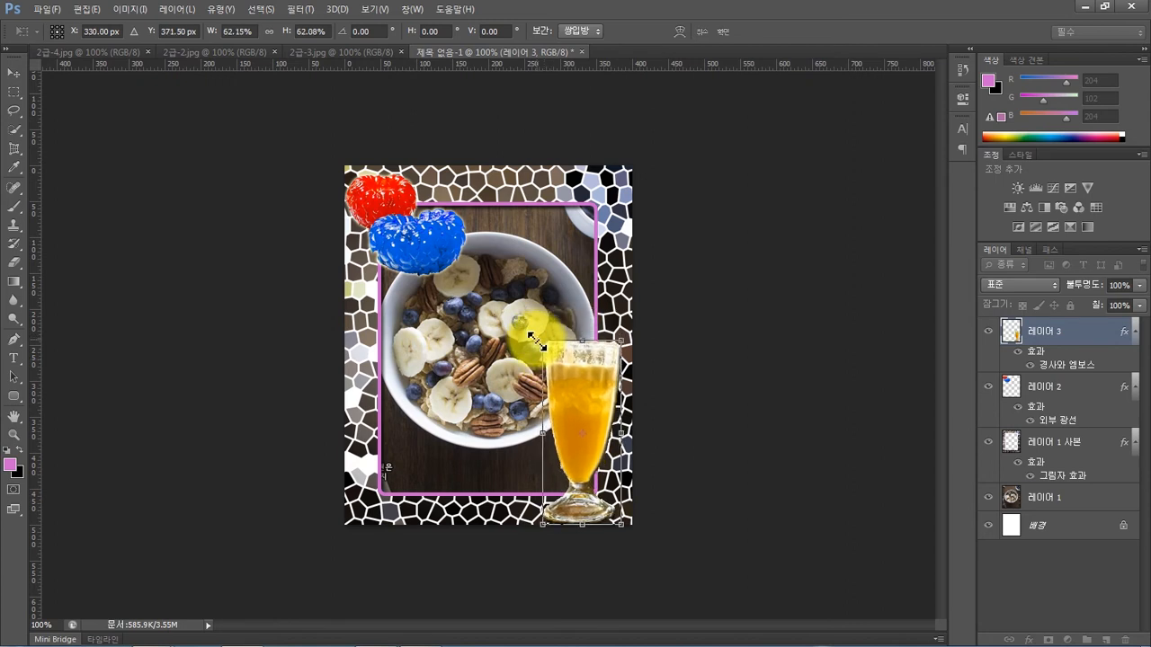
{"action": "key", "text": "Return"}
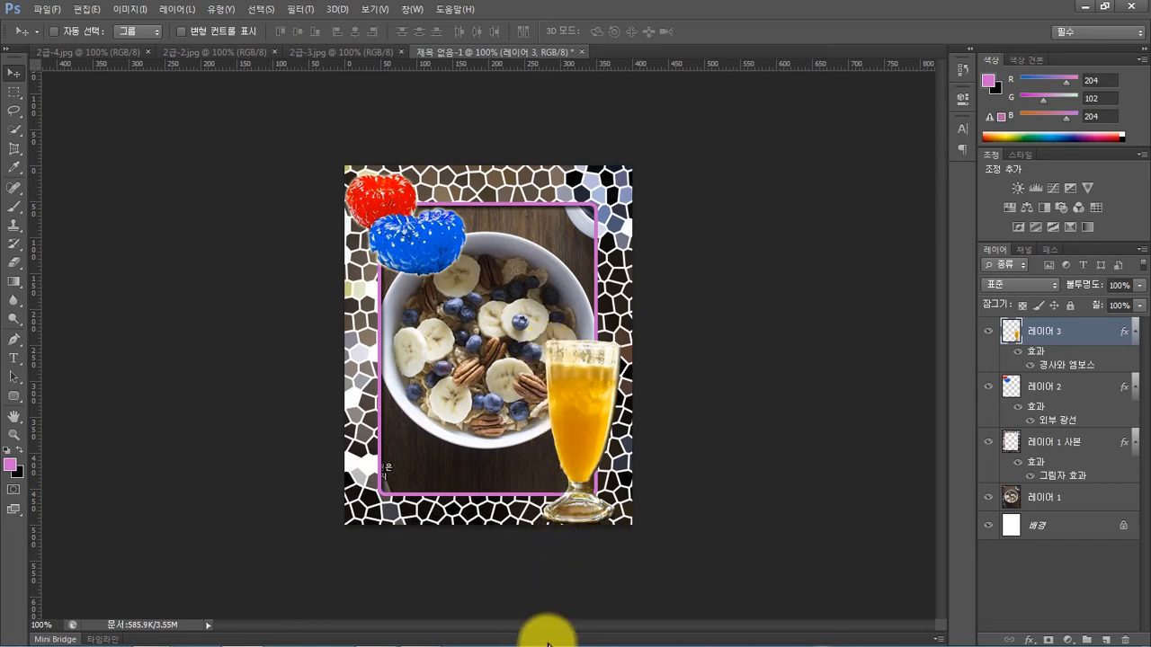
Check the text requirement in the PDF, return to Photoshop, and add the text 든든한 아침식사 across the bowl.
{"action": "mouse_move", "coordinate": [514, 631]}
{"action": "left_click", "coordinate": [376, 632]}
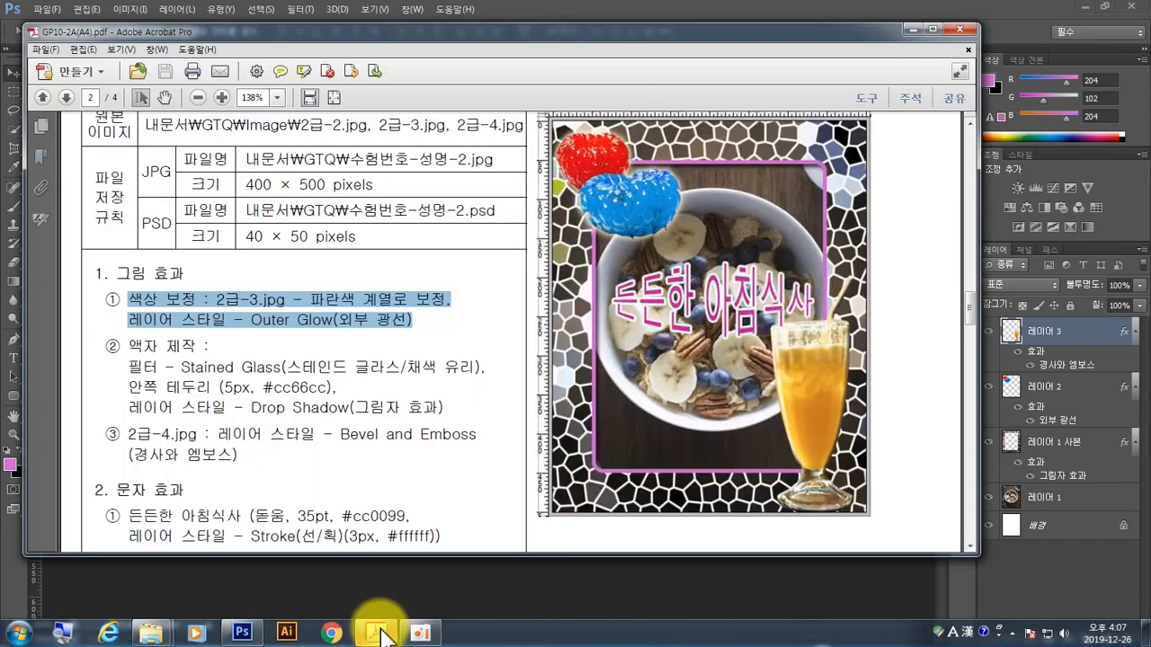
{"action": "scroll", "coordinate": [455, 389], "scroll_direction": "down", "scroll_amount": 3}
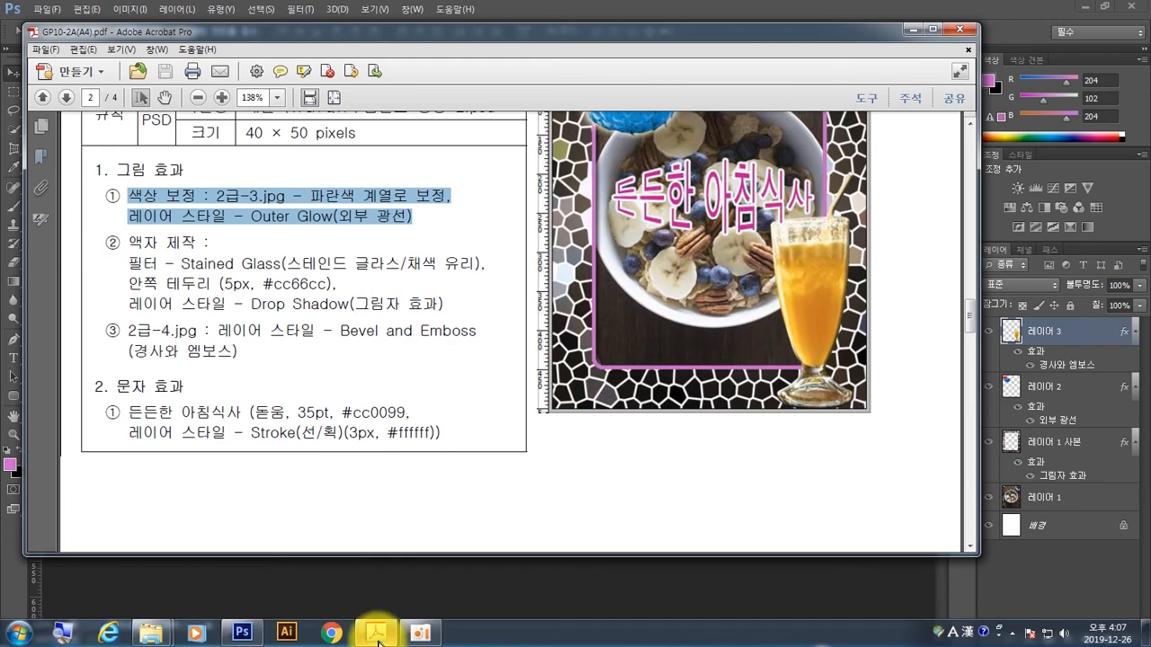
{"action": "left_click", "coordinate": [248, 635]}
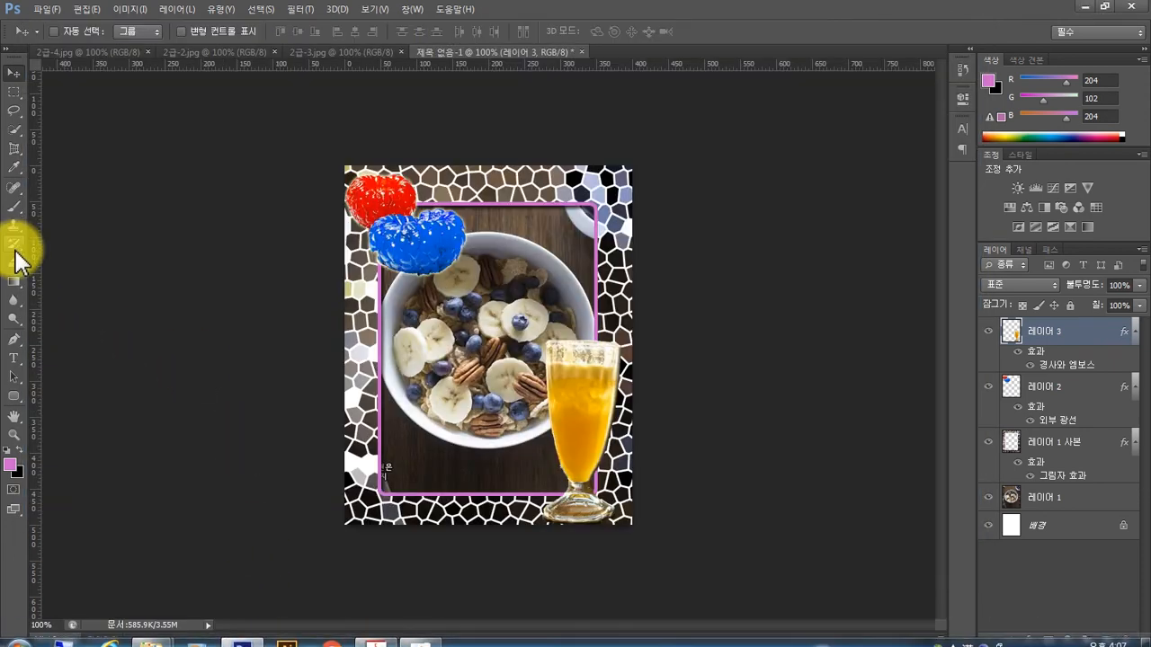
{"action": "left_click", "coordinate": [13, 358]}
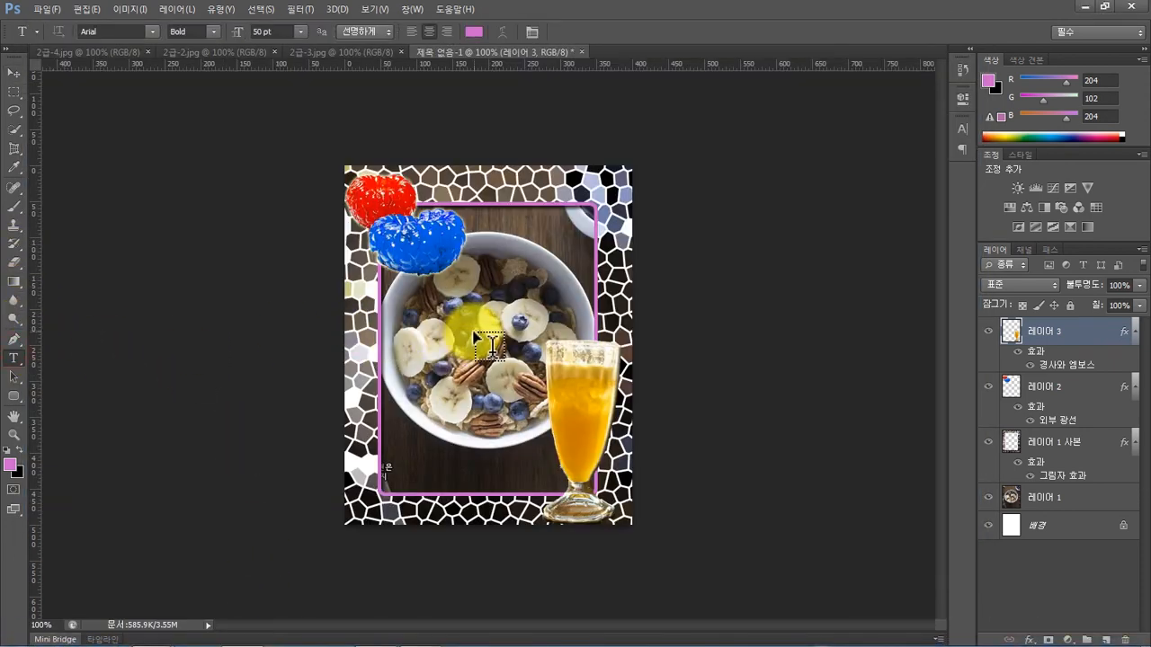
{"action": "left_click", "coordinate": [545, 363]}
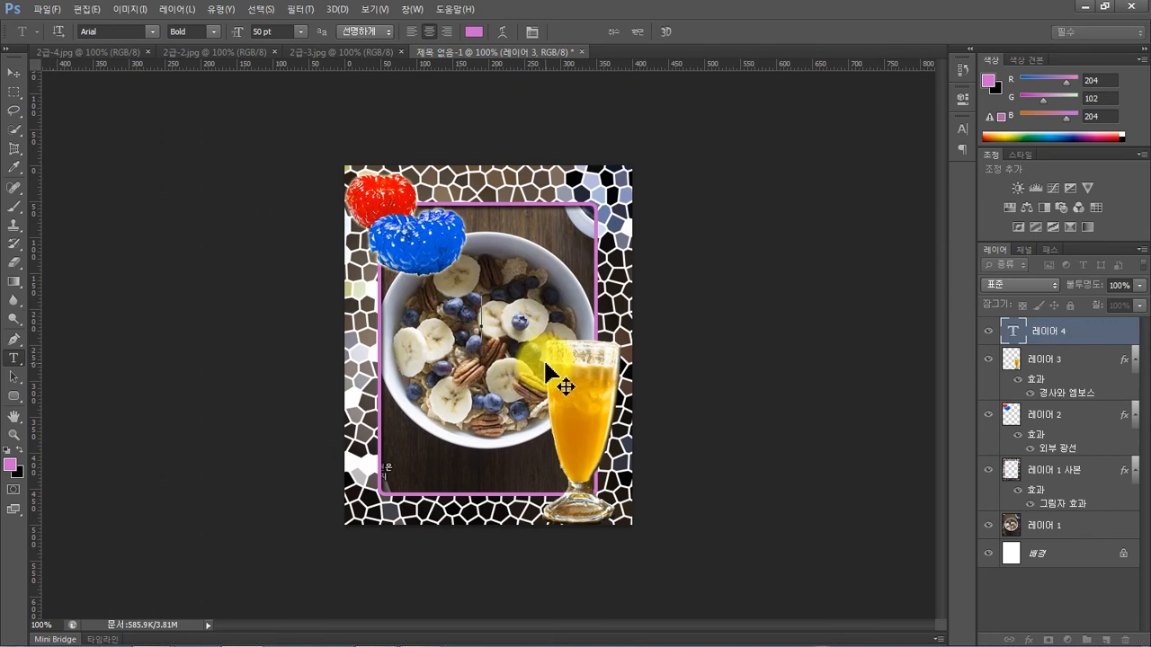
{"action": "type", "text": "도토함"}
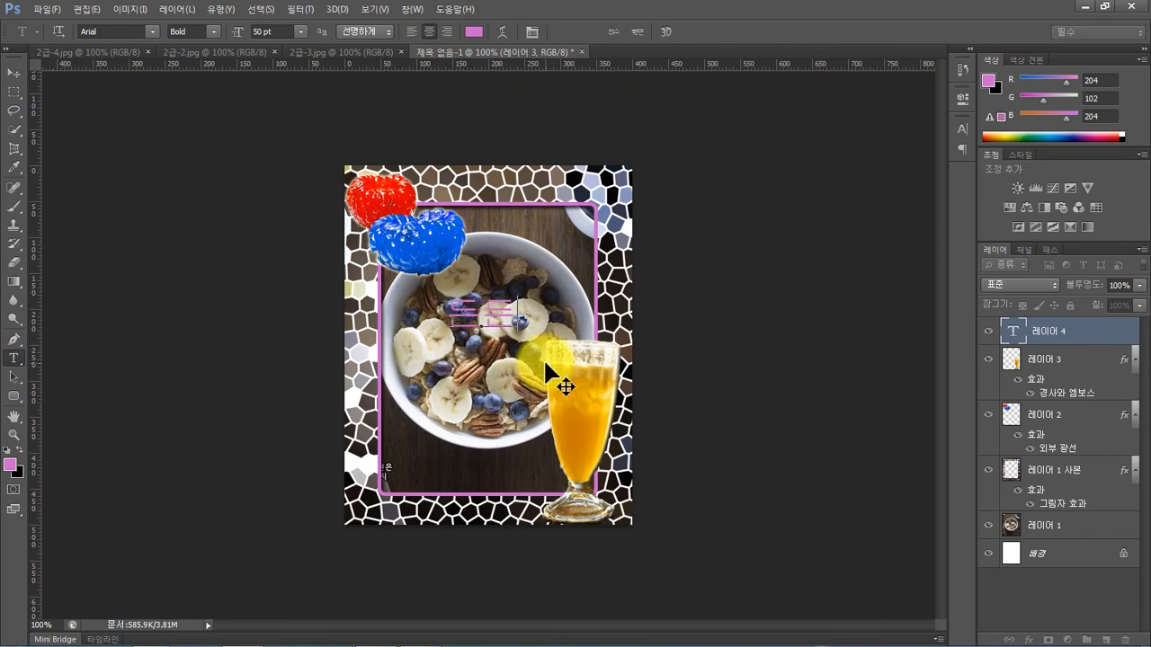
{"action": "type", "text": " 아침식사"}
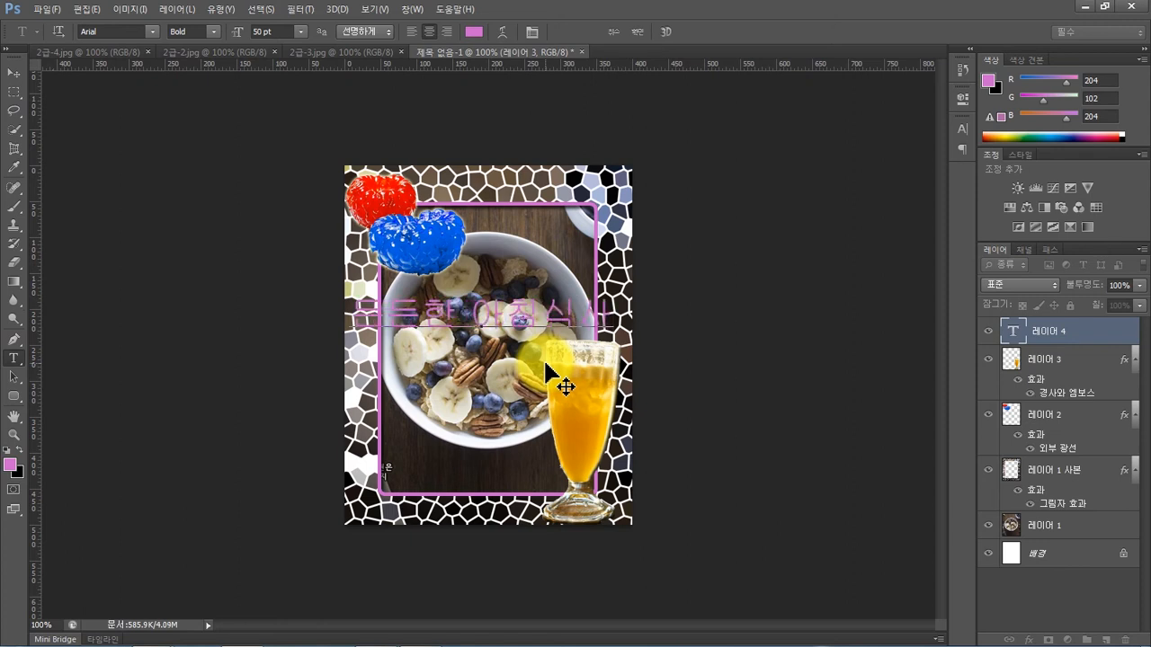
{"action": "left_click", "coordinate": [14, 73]}
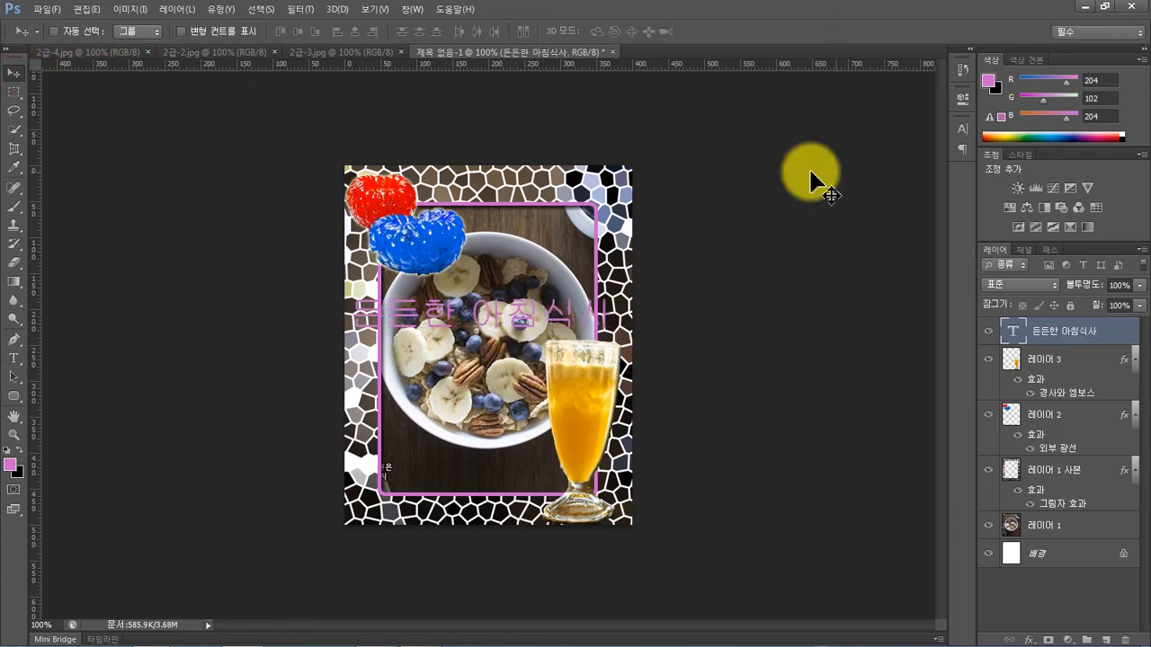
Set the 든든한 아침식사 text to the 돋움 font at 35 pt.
{"action": "left_click", "coordinate": [963, 130]}
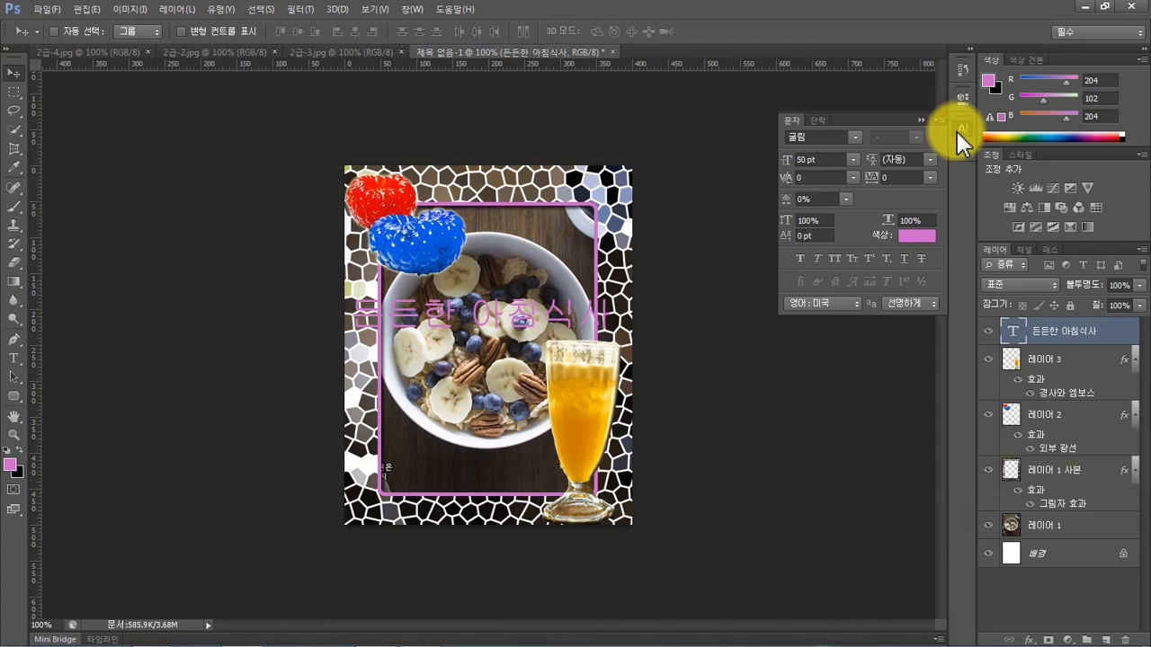
{"action": "left_click", "coordinate": [857, 140]}
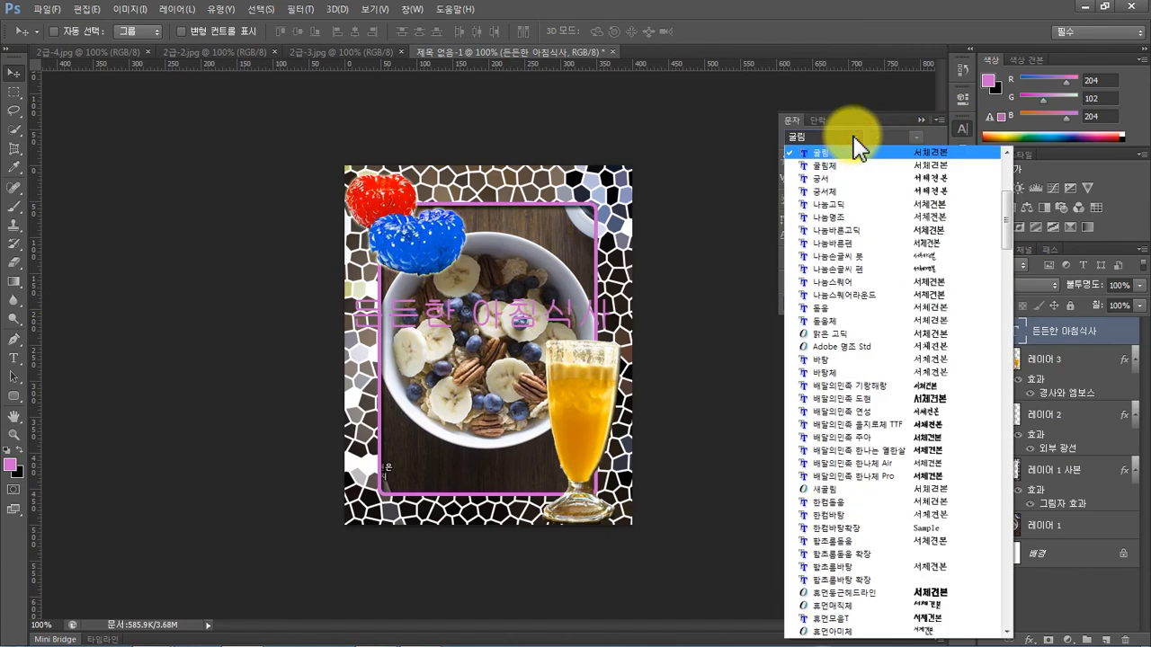
{"action": "left_click", "coordinate": [861, 308]}
{"action": "left_click", "coordinate": [806, 160]}
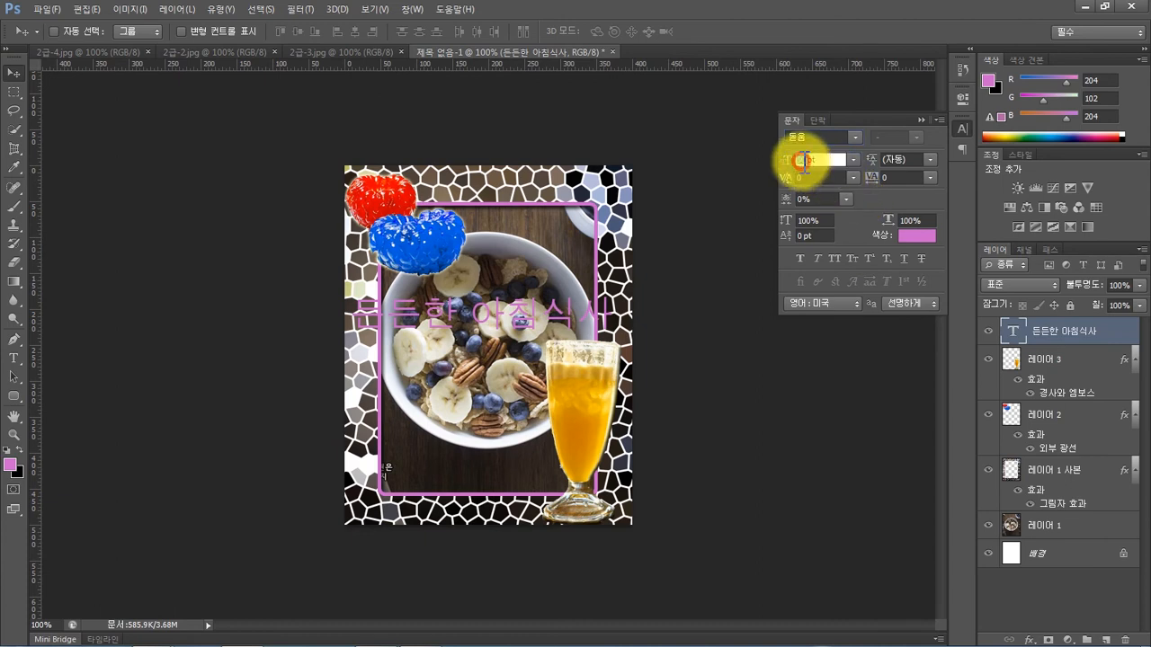
{"action": "type", "text": "30"}
{"action": "key", "text": "Return"}
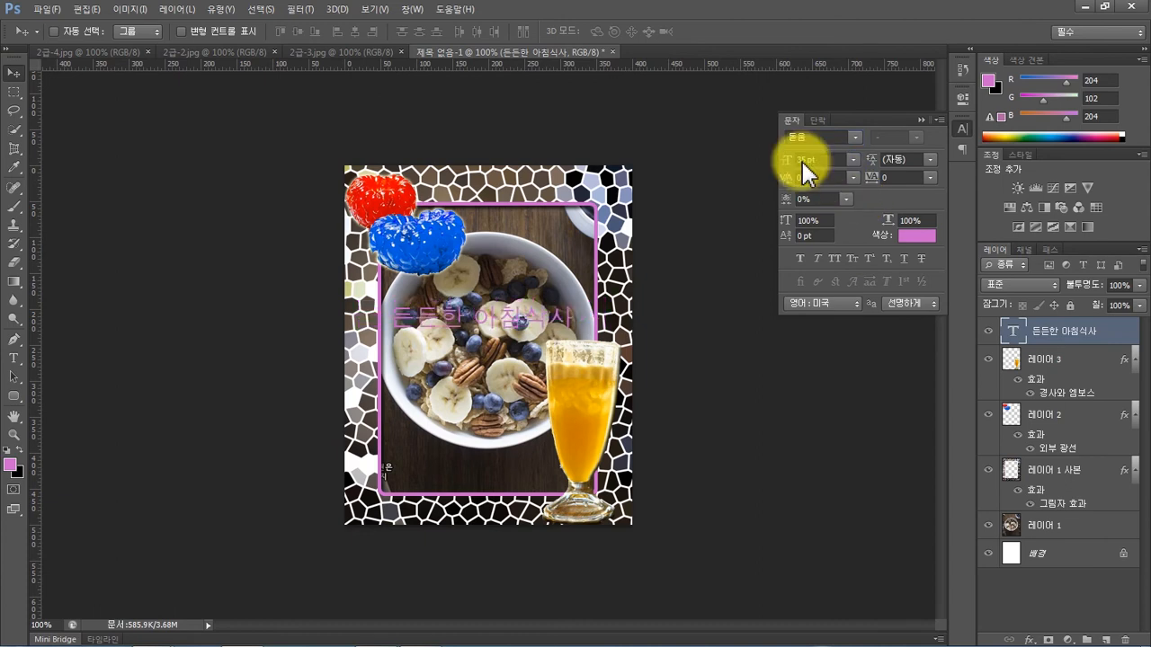
Change the color of the 든든한 아침식사 text to #cc0099.
{"action": "left_click", "coordinate": [914, 236]}
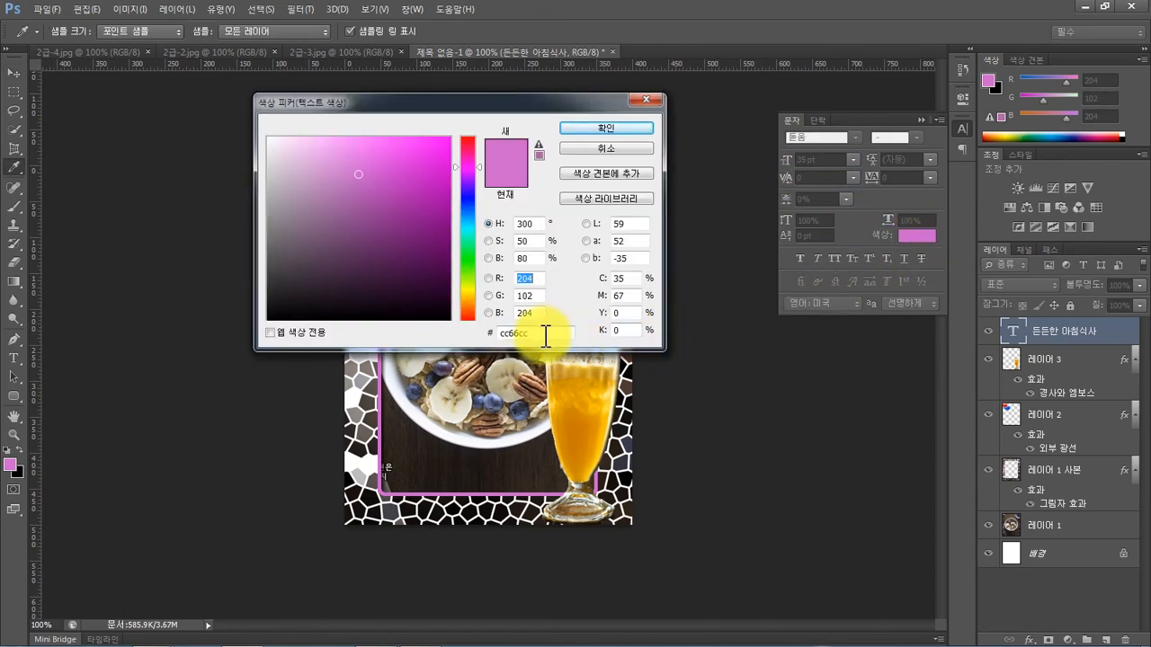
{"action": "left_click_drag", "start_coordinate": [543, 335], "coordinate": [483, 336]}
{"action": "type", "text": "0"}
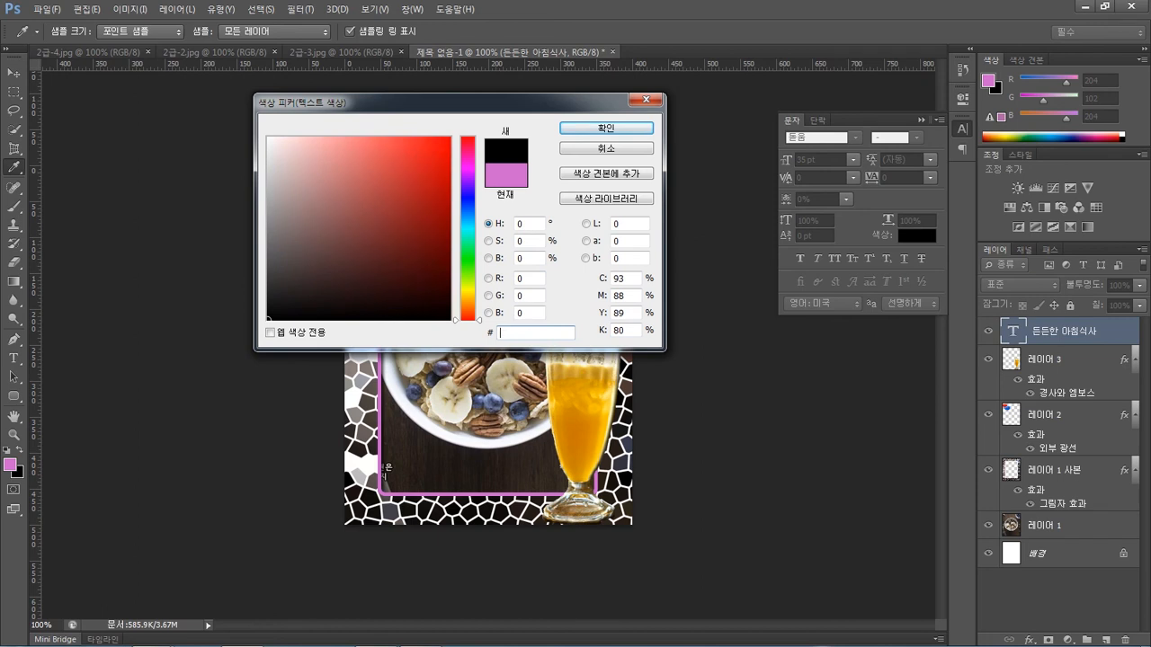
{"action": "type", "text": "cc0099"}
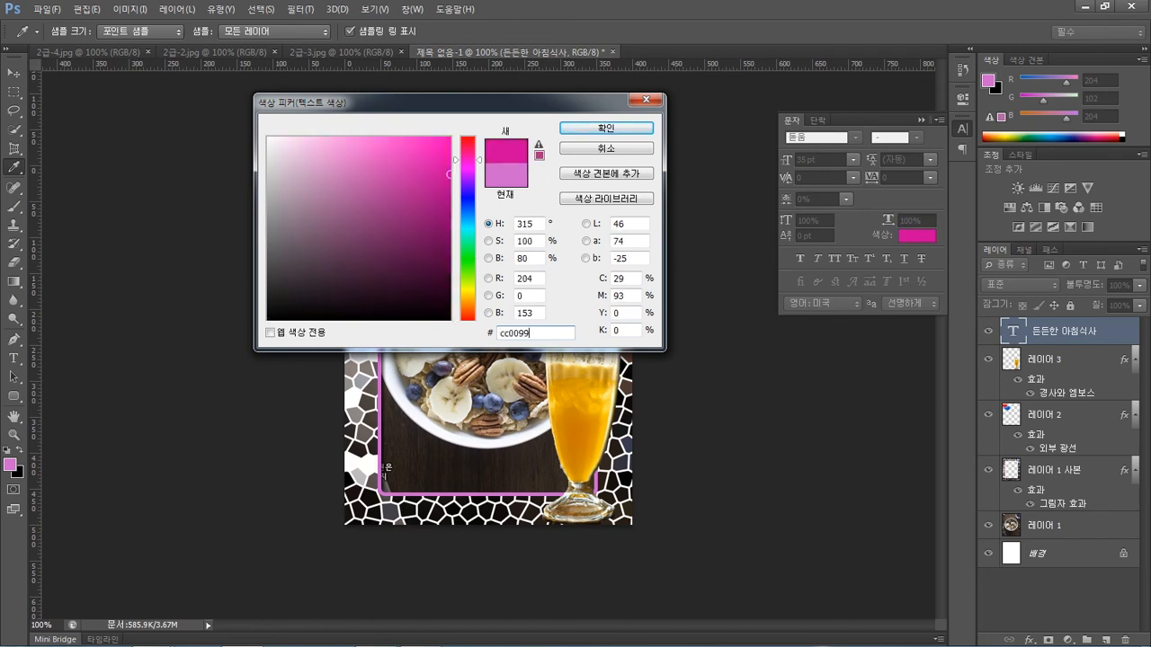
{"action": "key", "text": "Return"}
{"action": "key", "text": "v"}
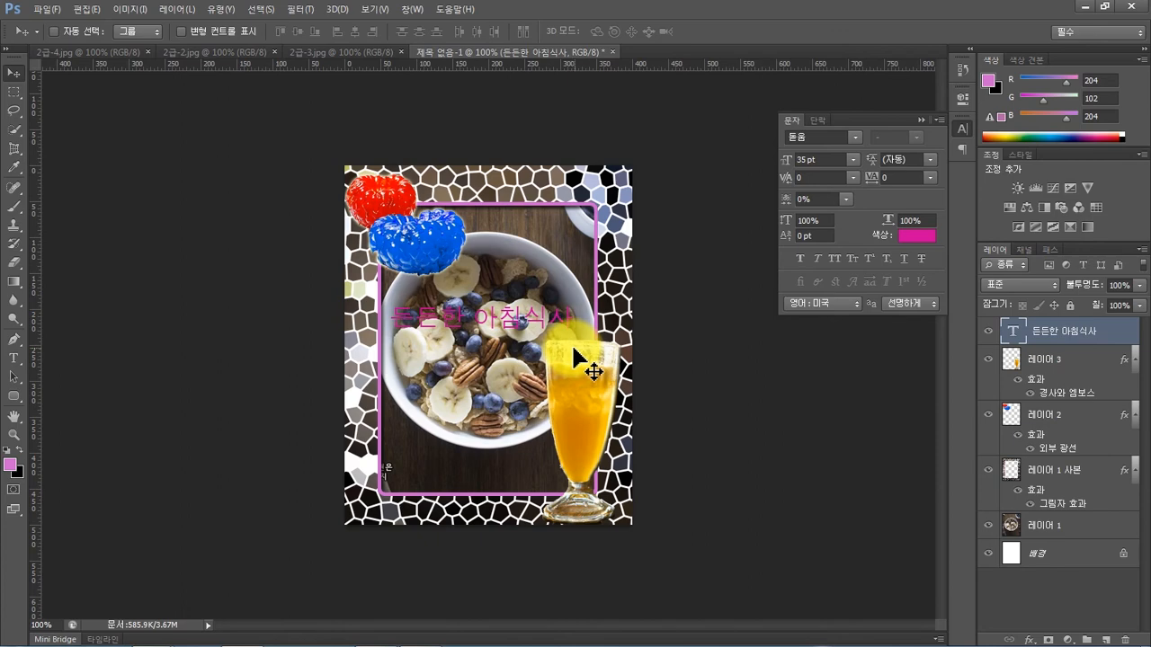
Add a 3 px white outside Stroke style to the 든든한 아침식사 text layer.
{"action": "left_click", "coordinate": [1029, 640]}
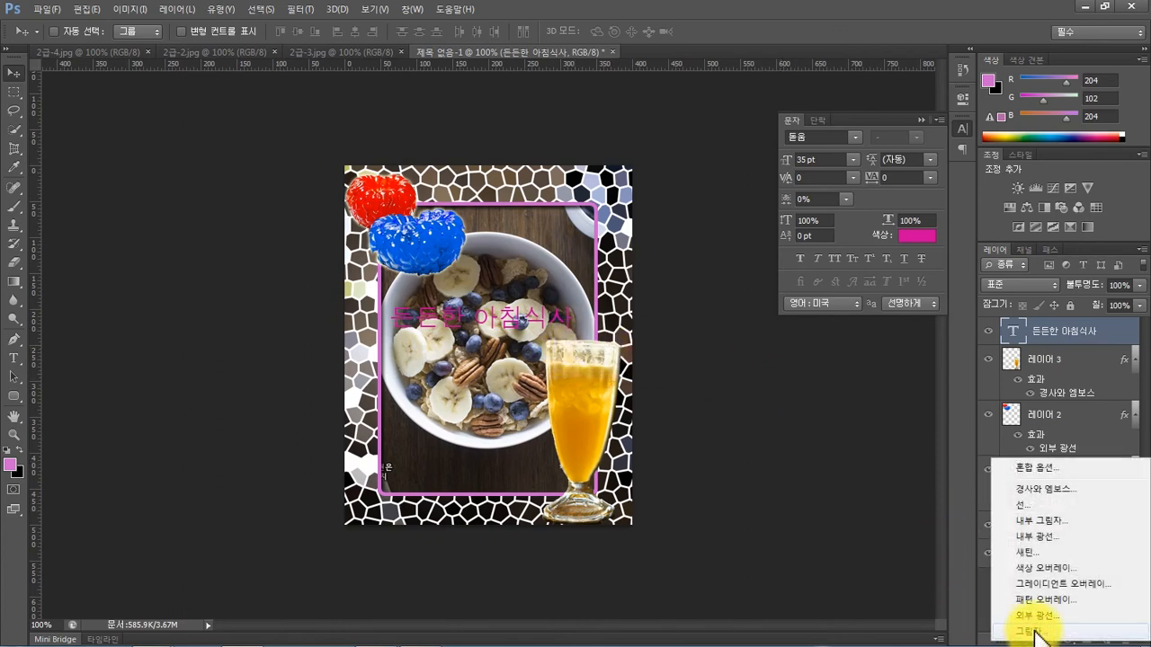
{"action": "left_click", "coordinate": [1025, 506]}
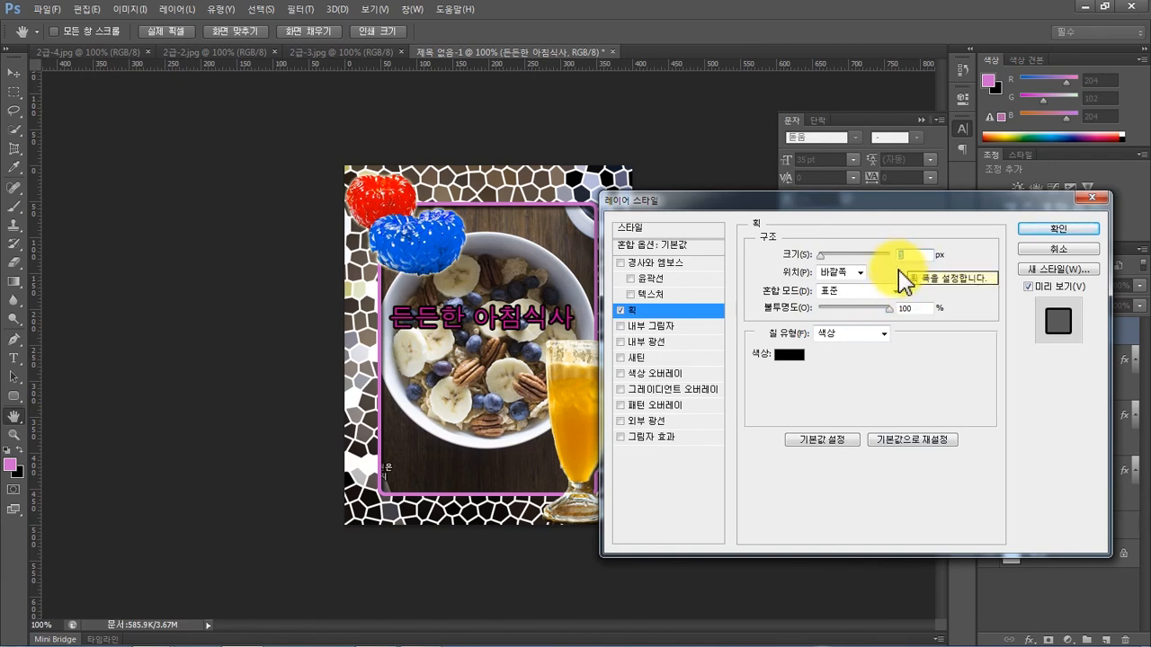
{"action": "left_click", "coordinate": [784, 355]}
{"action": "left_click_drag", "start_coordinate": [391, 222], "coordinate": [283, 129]}
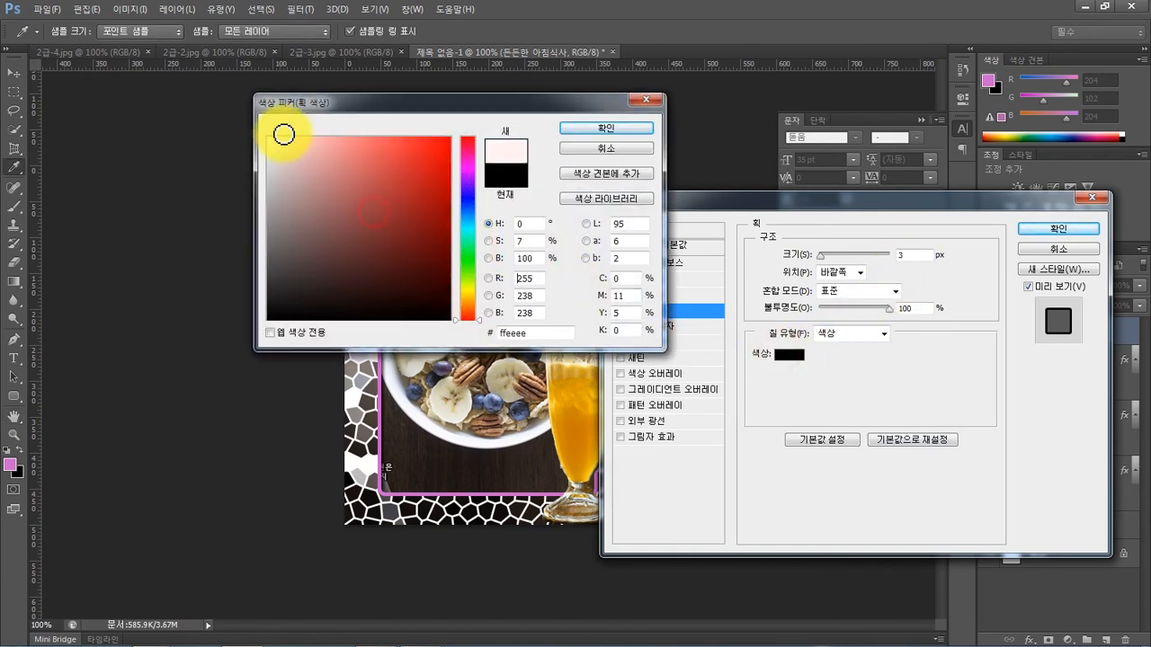
{"action": "left_click", "coordinate": [604, 128]}
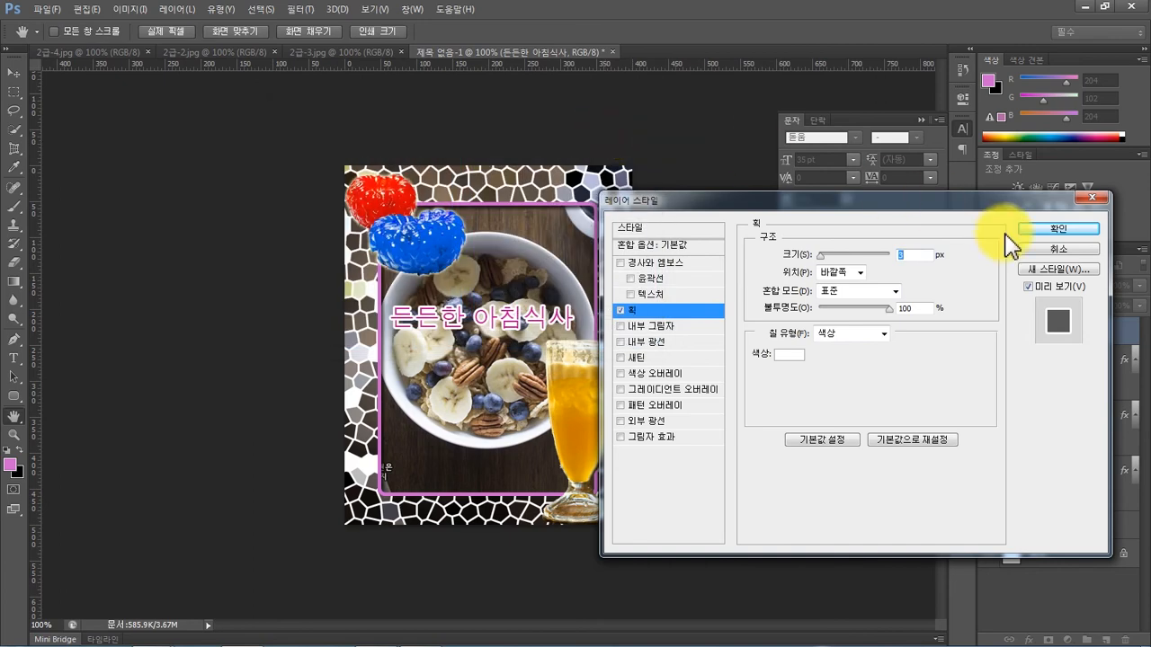
{"action": "left_click", "coordinate": [1061, 232]}
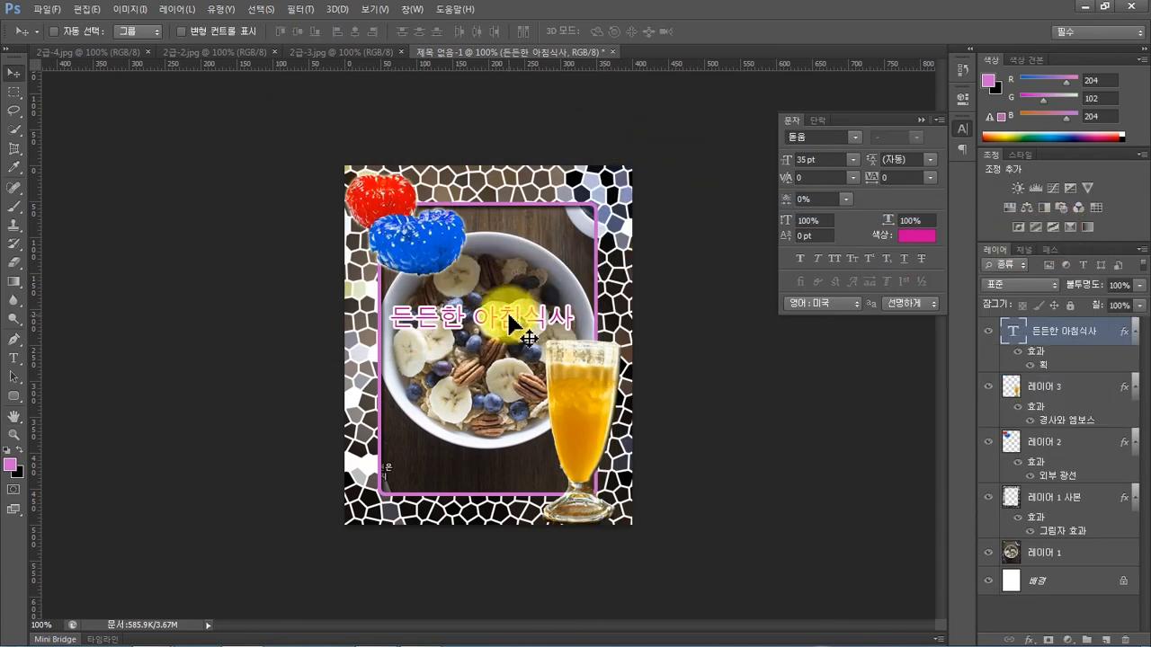
Move the text slightly down and to the right over the bowl, and bring up the exam PDF to compare its shape.
{"action": "left_click_drag", "start_coordinate": [506, 316], "coordinate": [522, 331]}
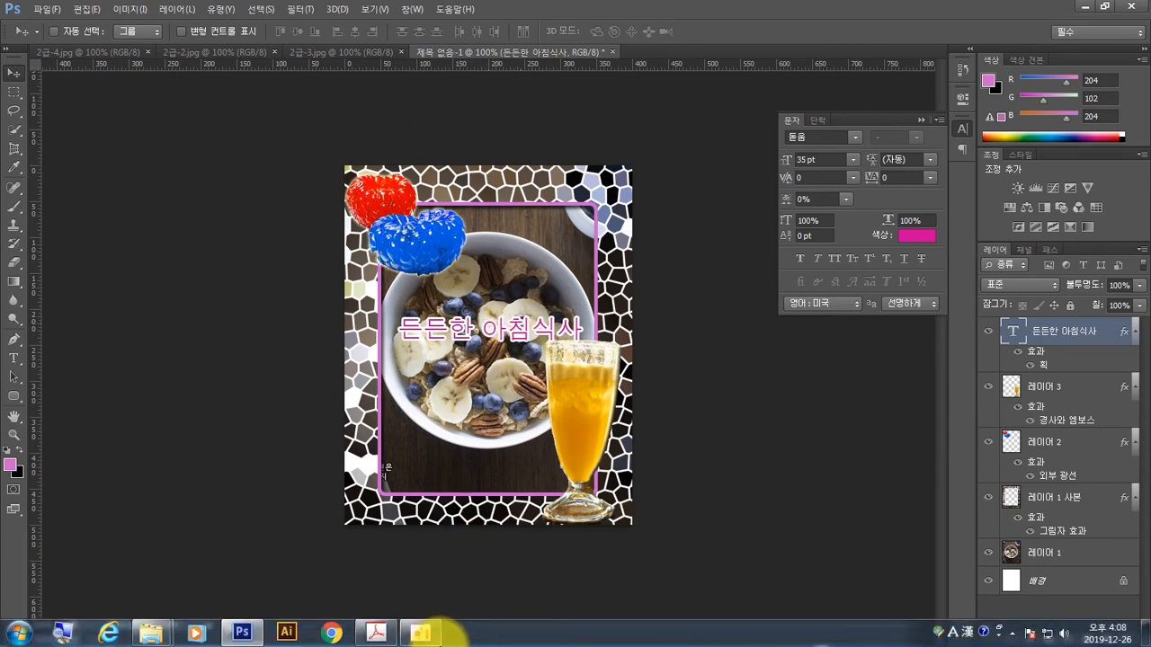
{"action": "left_click", "coordinate": [377, 631]}
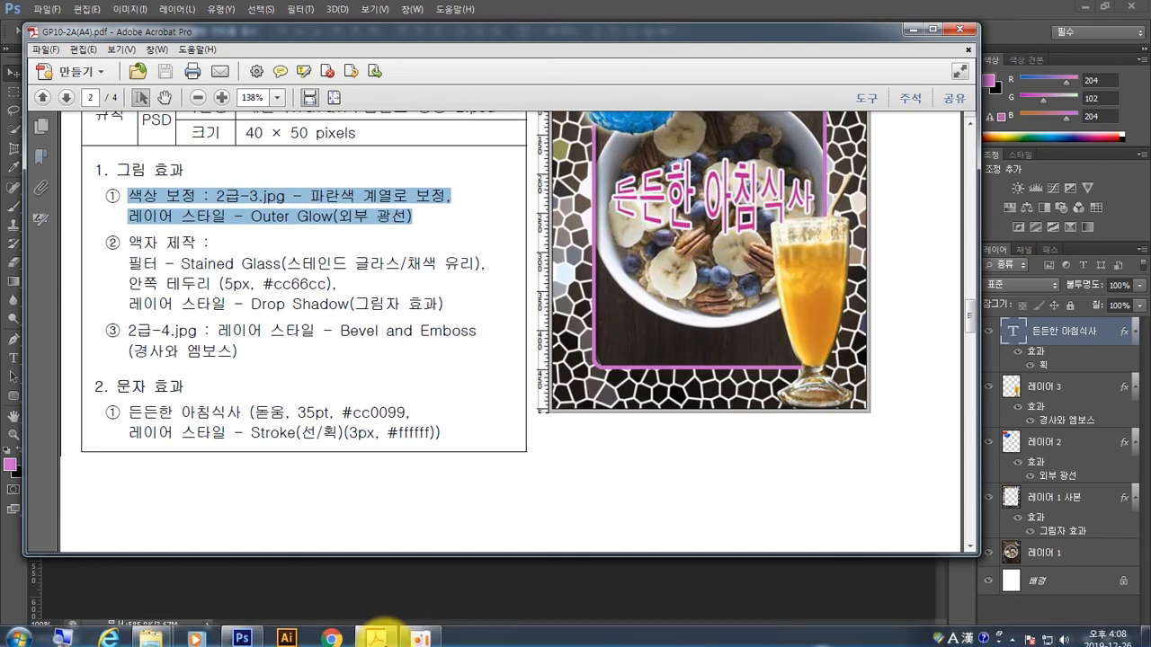
Switch back to Photoshop and warp the 든든한 아침식사 text layer with the 돌출 (Bulge) style.
{"action": "mouse_move", "coordinate": [378, 639]}
{"action": "left_click", "coordinate": [242, 629]}
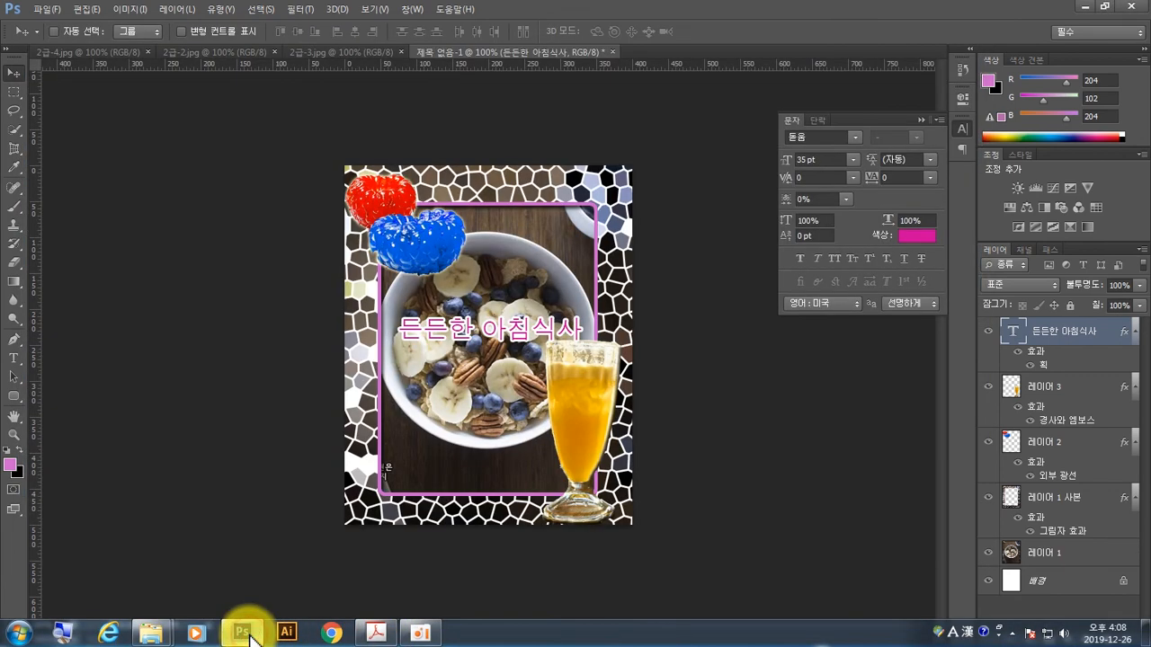
{"action": "key", "text": "ctrl+t"}
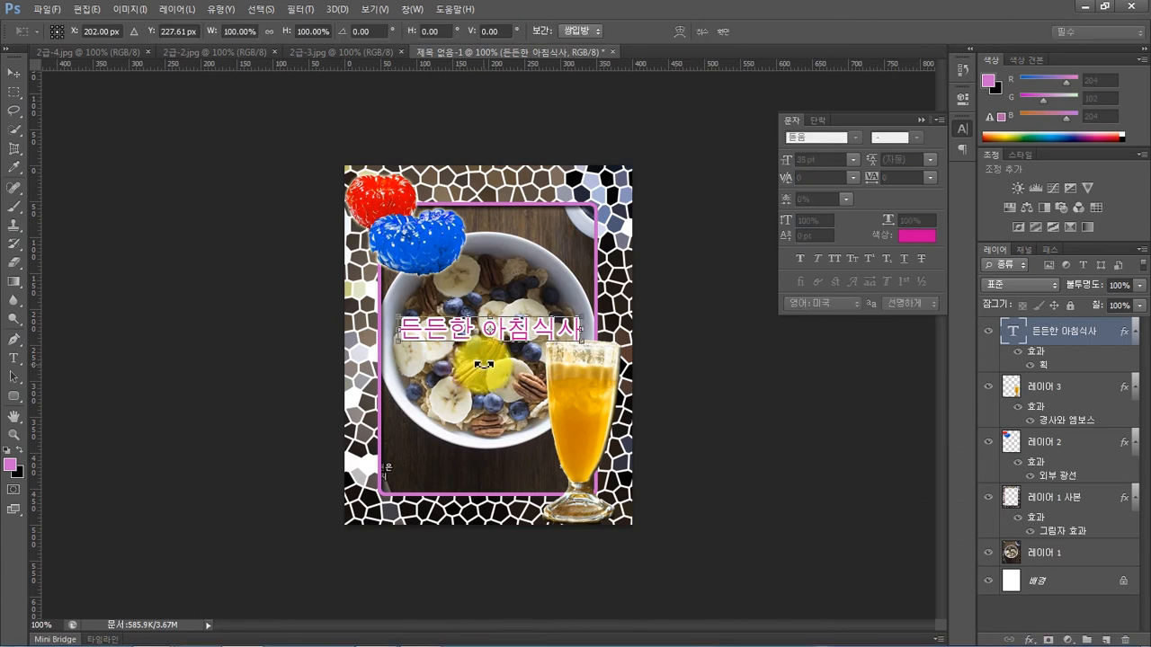
{"action": "left_click", "coordinate": [680, 32]}
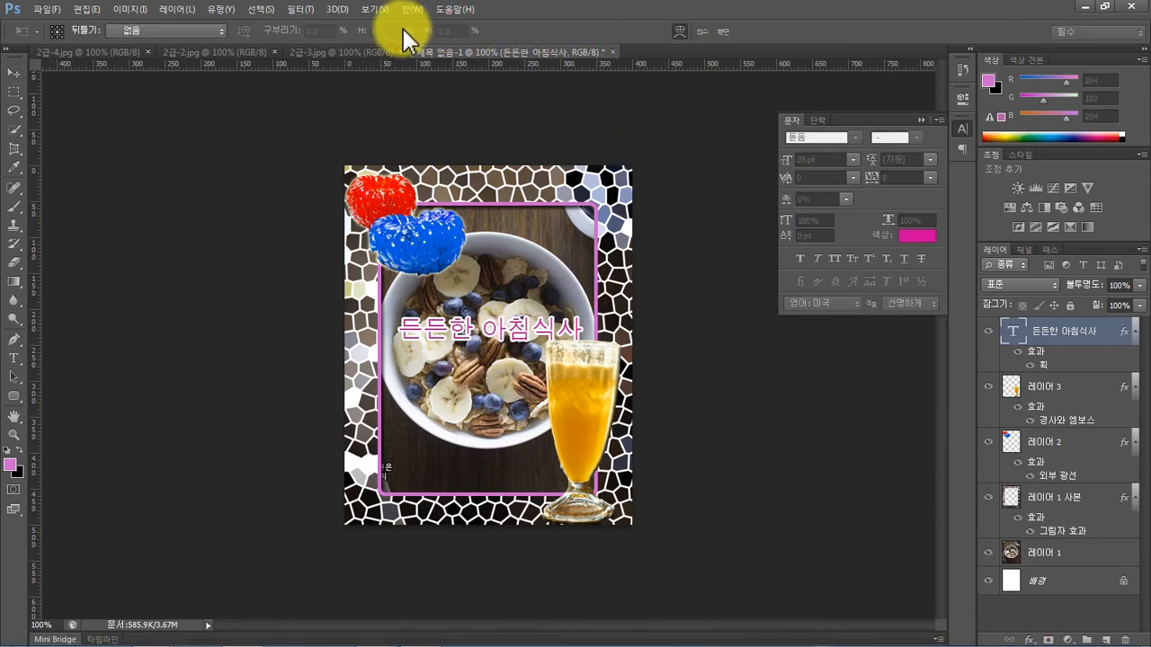
{"action": "left_click", "coordinate": [217, 31]}
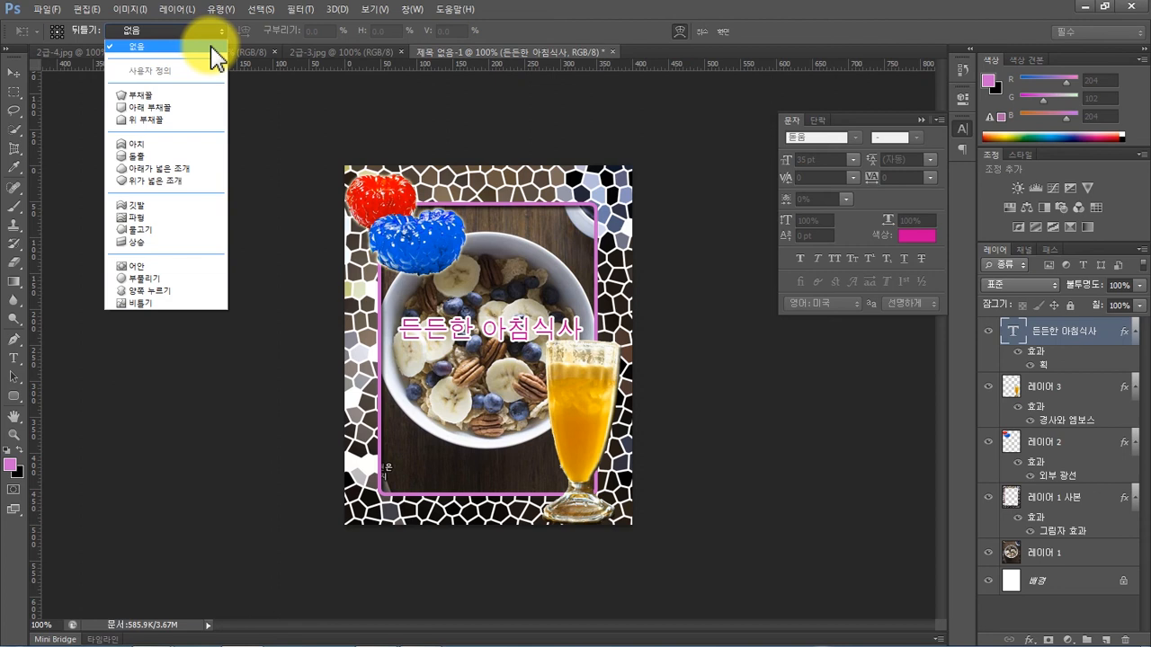
{"action": "left_click", "coordinate": [136, 155]}
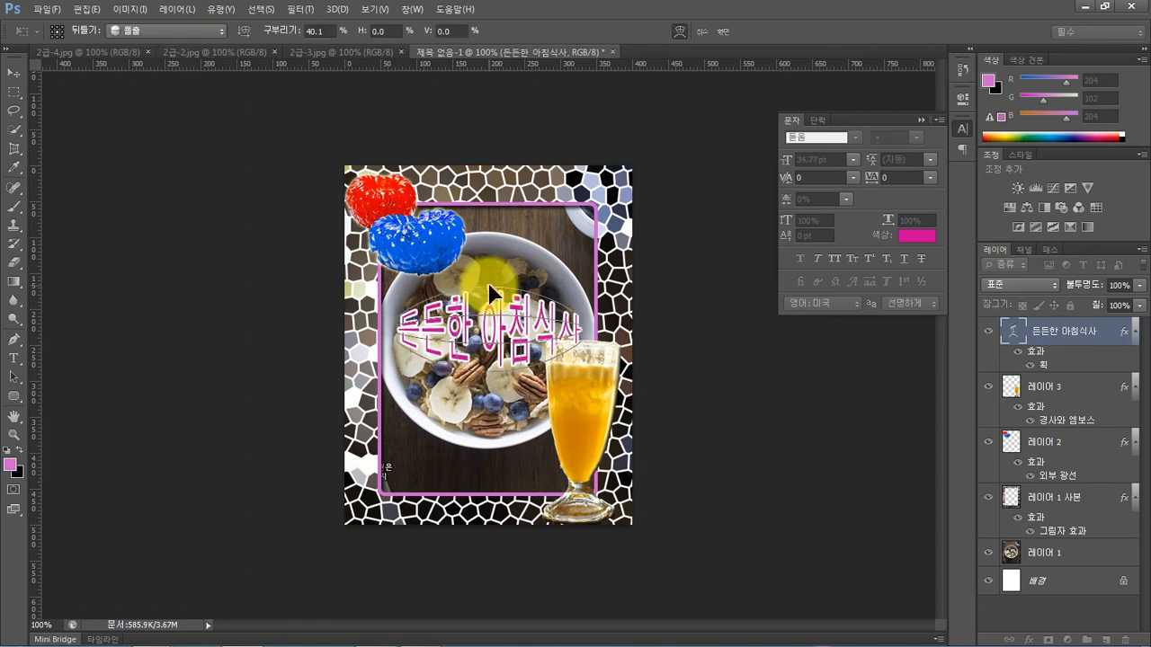
Set the text's bulge warp bend to 50%, apply the transform, and move the text slightly up and left over the bowl.
{"action": "left_click", "coordinate": [218, 32]}
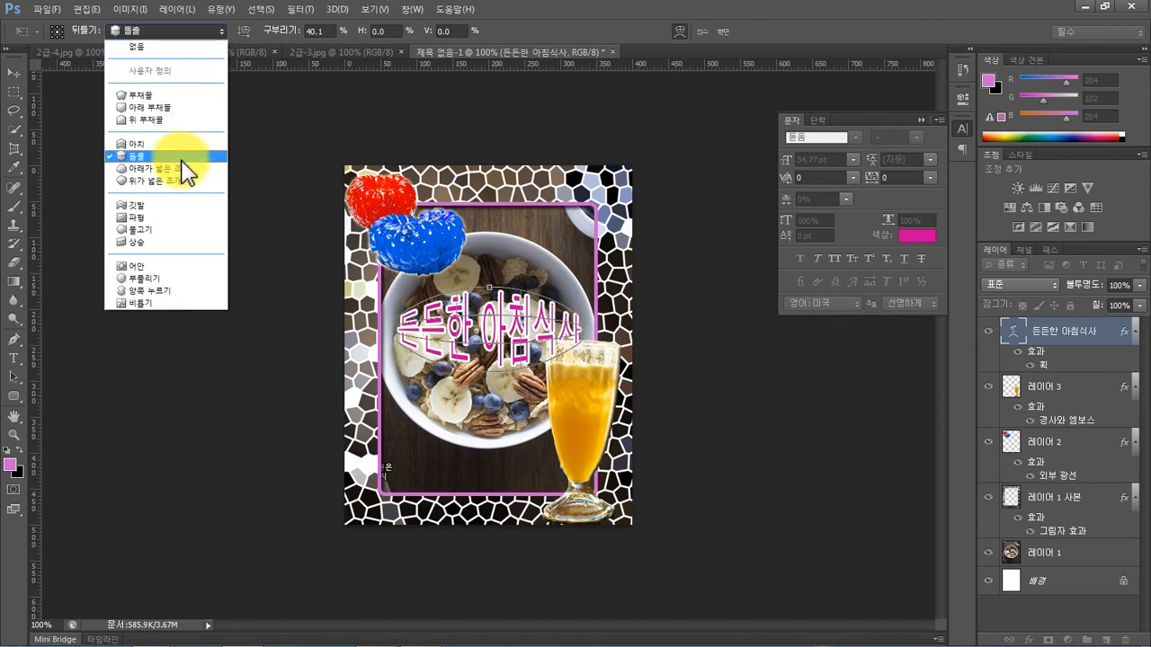
{"action": "key", "text": "Escape"}
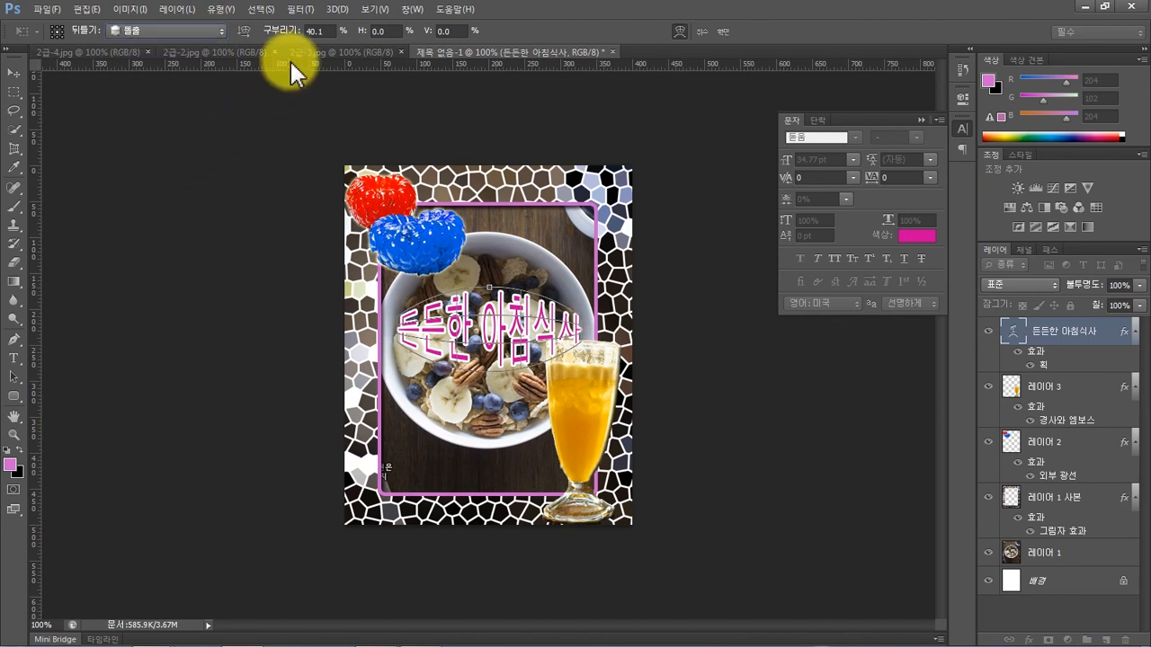
{"action": "double_click", "coordinate": [310, 30]}
{"action": "type", "text": "50"}
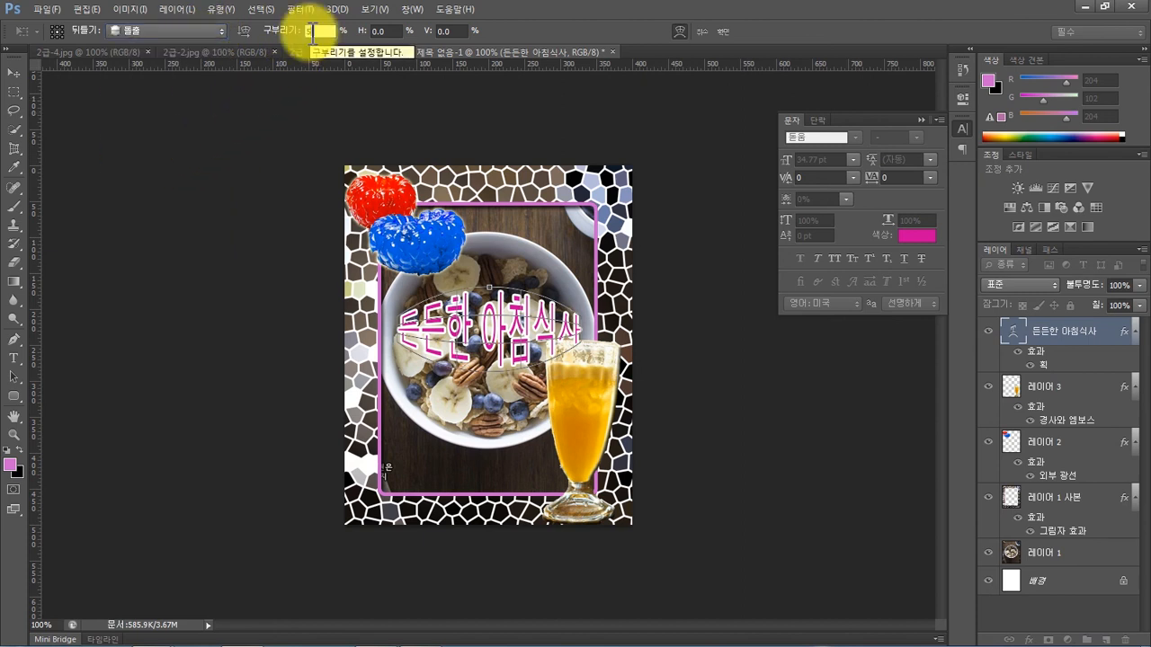
{"action": "key", "text": "Return"}
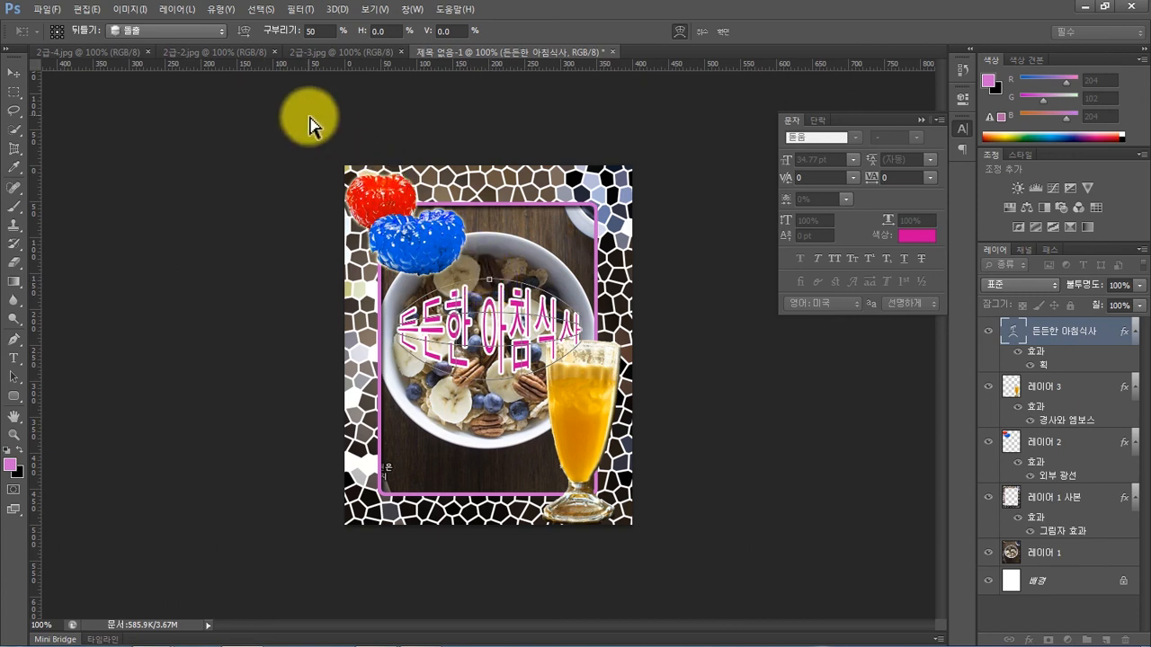
{"action": "left_click", "coordinate": [19, 76]}
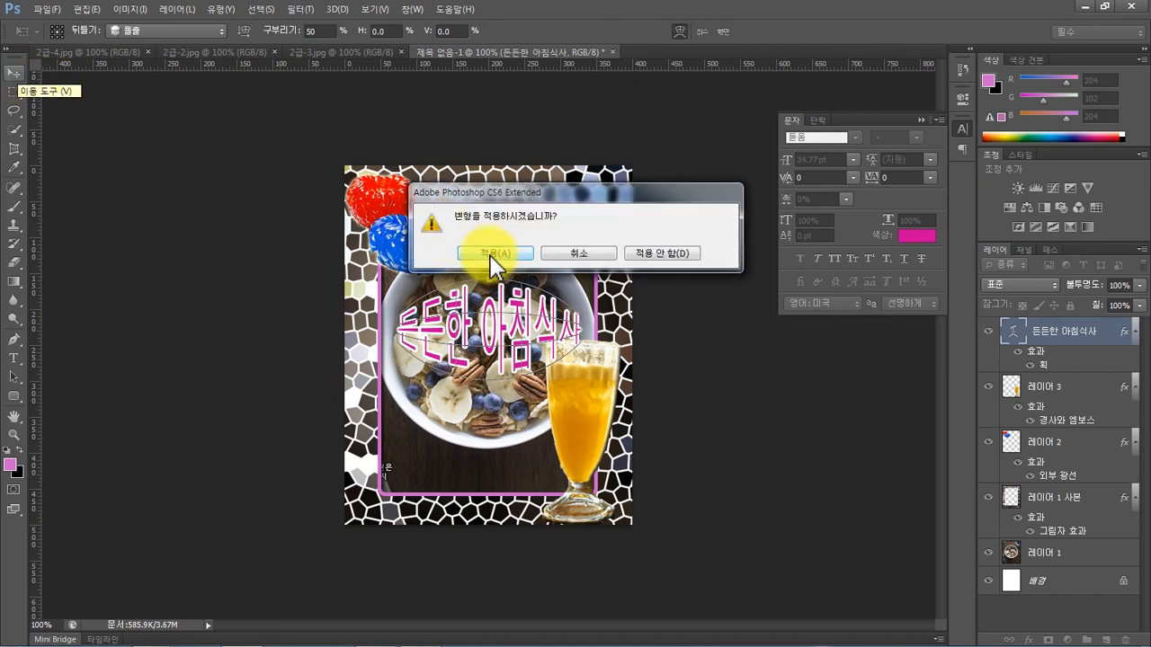
{"action": "left_click", "coordinate": [491, 258]}
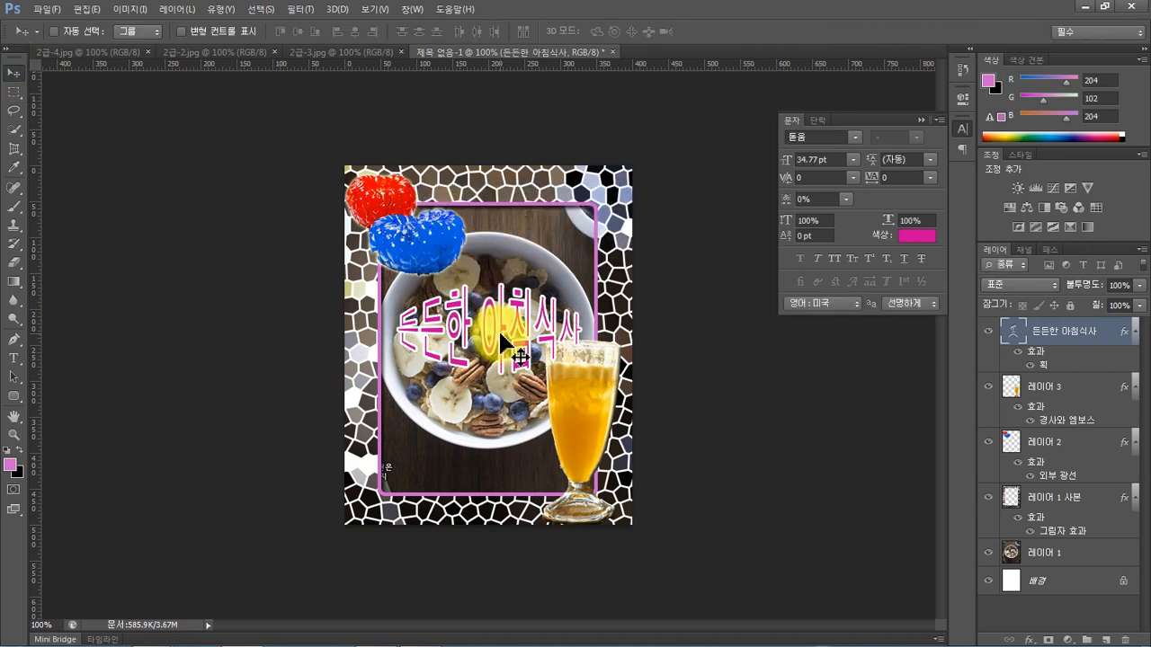
{"action": "mouse_move", "coordinate": [502, 344]}
{"action": "left_mouse_down"}
{"action": "mouse_move", "coordinate": [505, 317]}
{"action": "mouse_move", "coordinate": [497, 332]}
{"action": "left_mouse_up"}
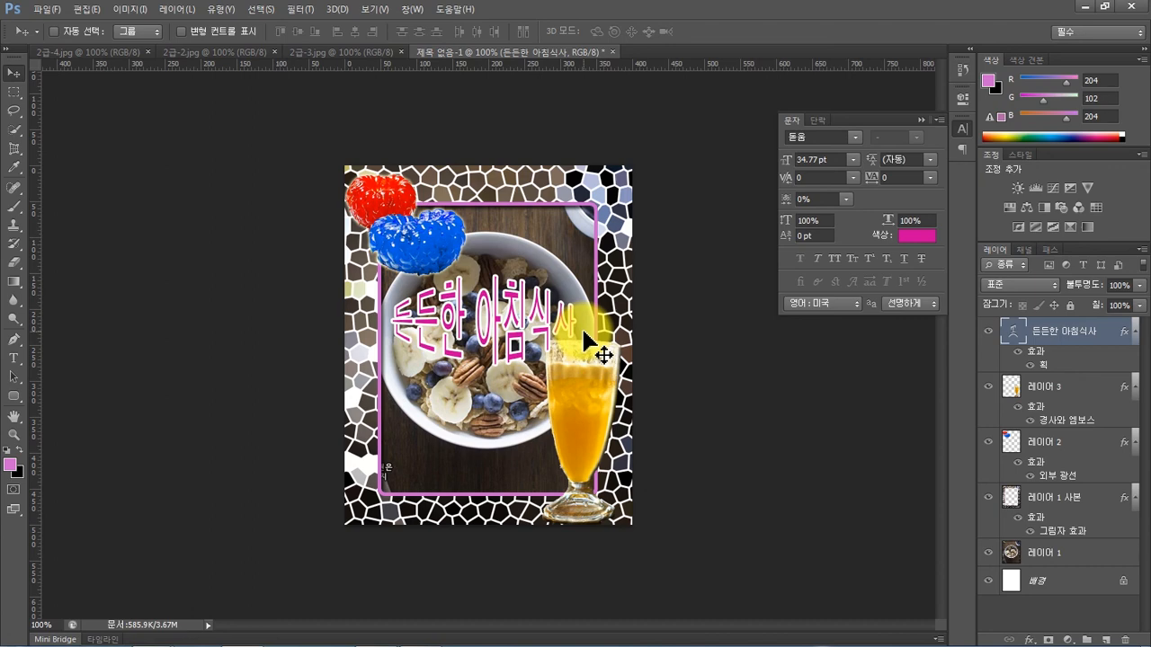
Save the composition as a layered PSD in the GTQ folder, reusing the existing candidate number and name pattern with the ending -2.
{"action": "left_click", "coordinate": [45, 11]}
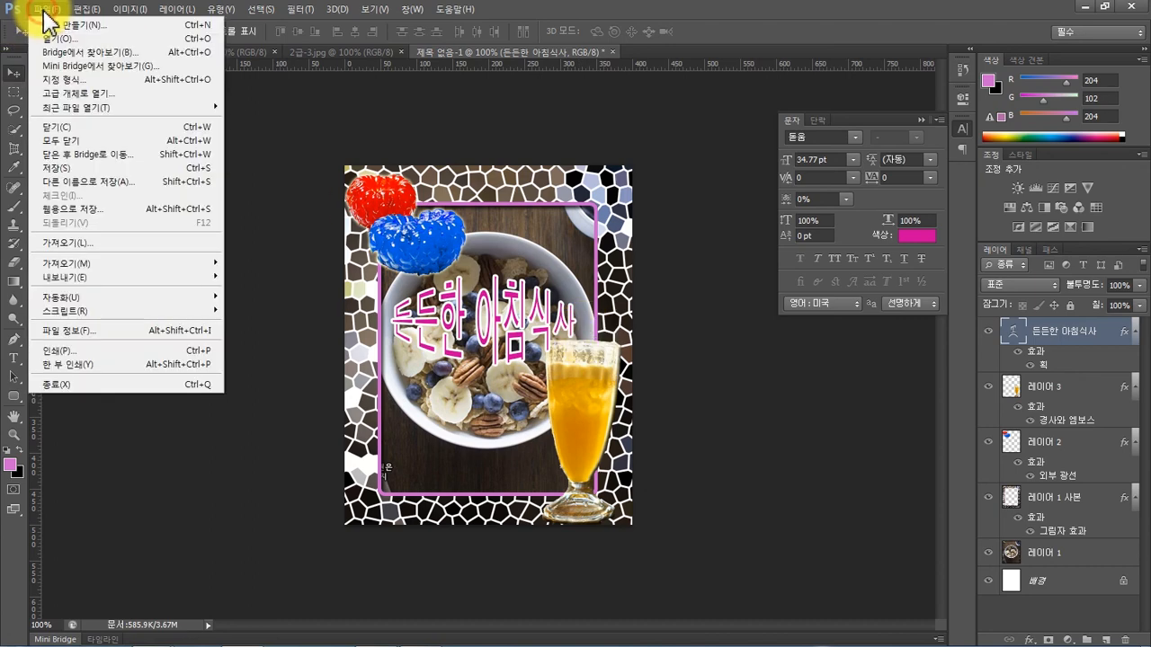
{"action": "left_click", "coordinate": [108, 168]}
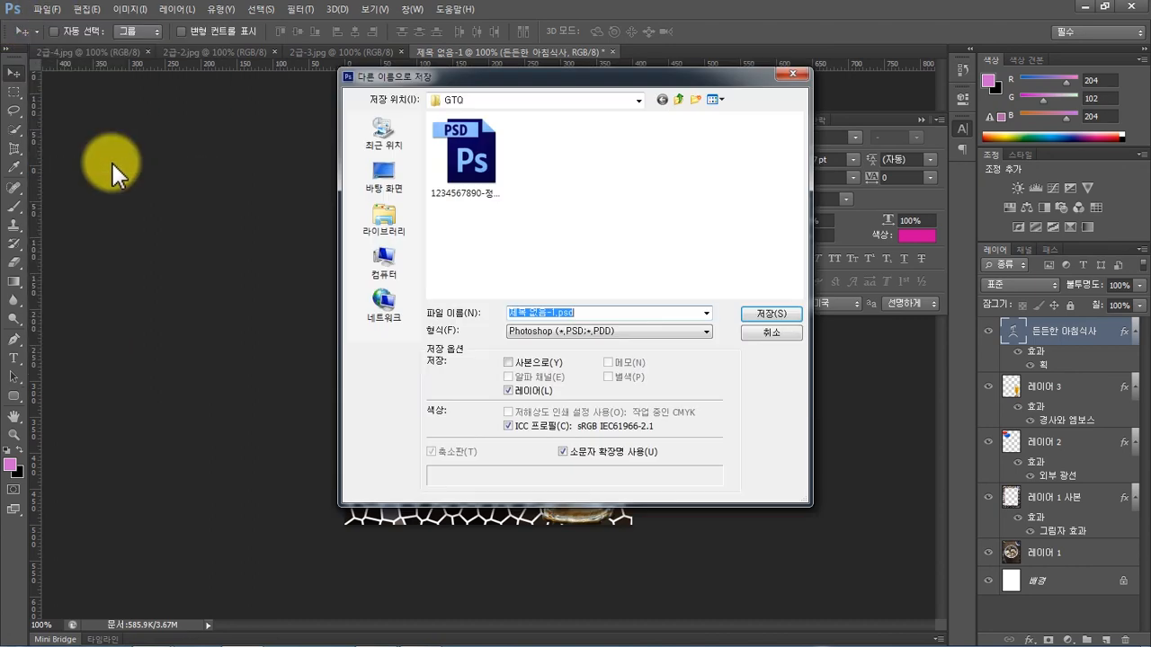
{"action": "left_click", "coordinate": [470, 171]}
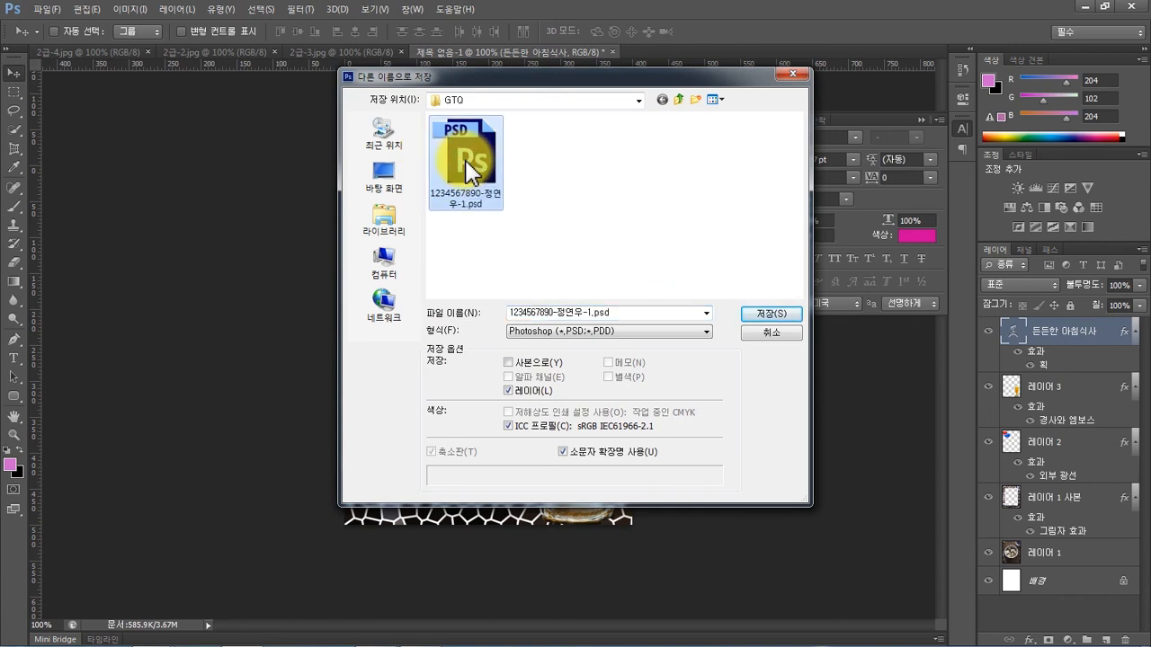
{"action": "left_click", "coordinate": [591, 312]}
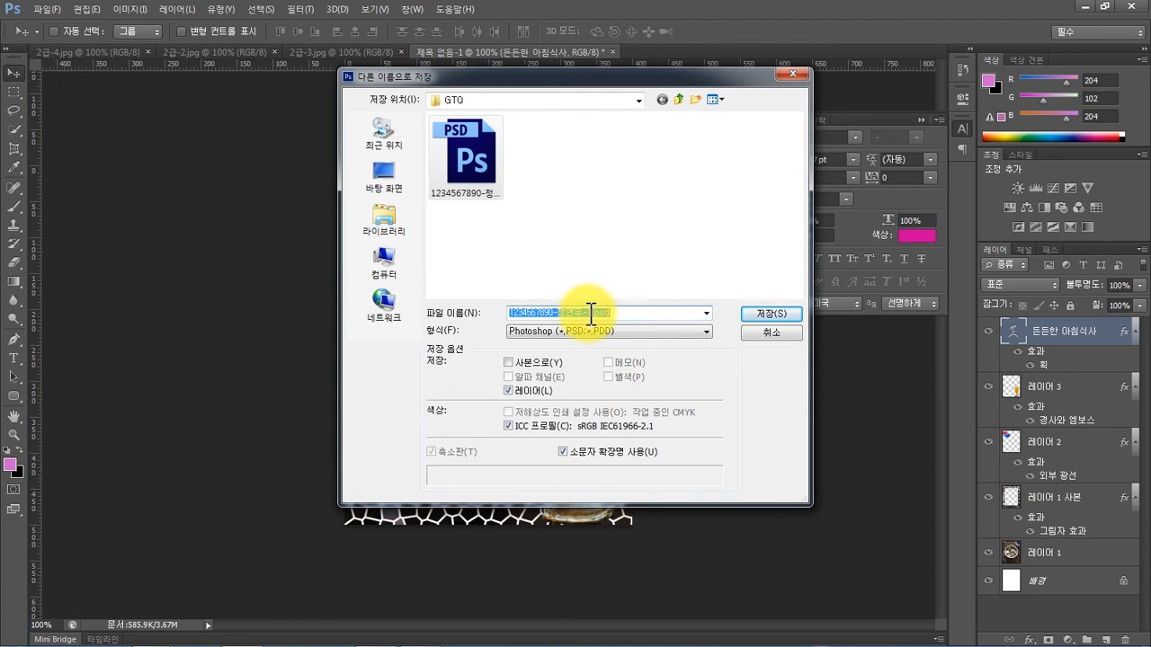
{"action": "left_click", "coordinate": [591, 312]}
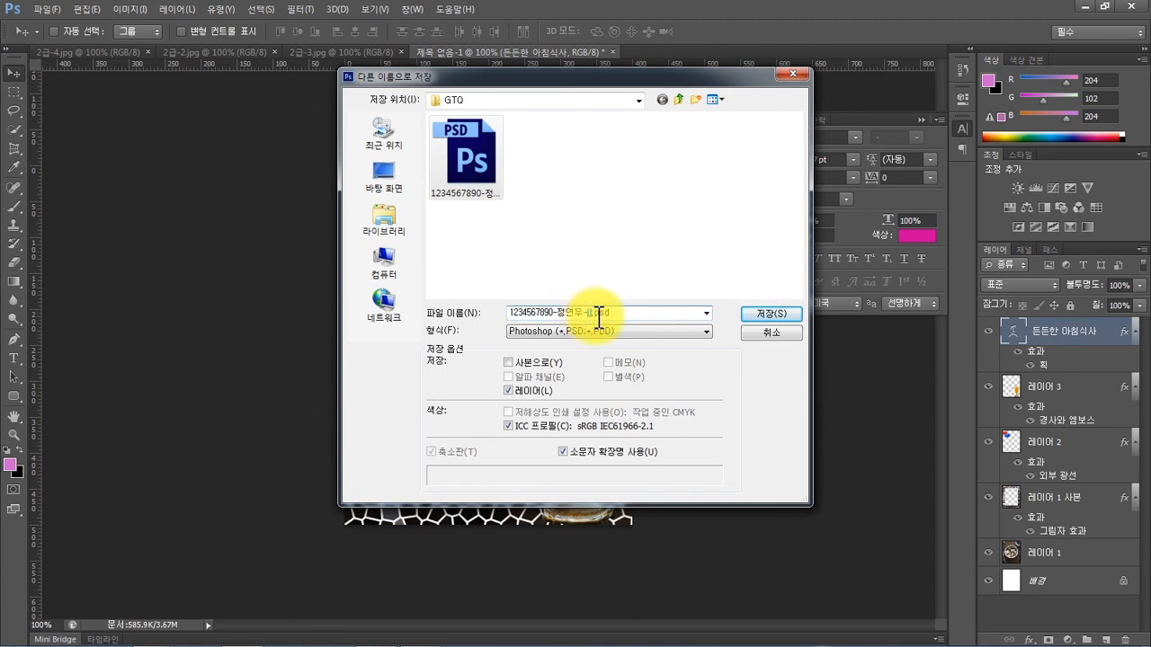
{"action": "key", "text": "BackSpace"}
{"action": "type", "text": "2"}
{"action": "key", "text": "Return"}
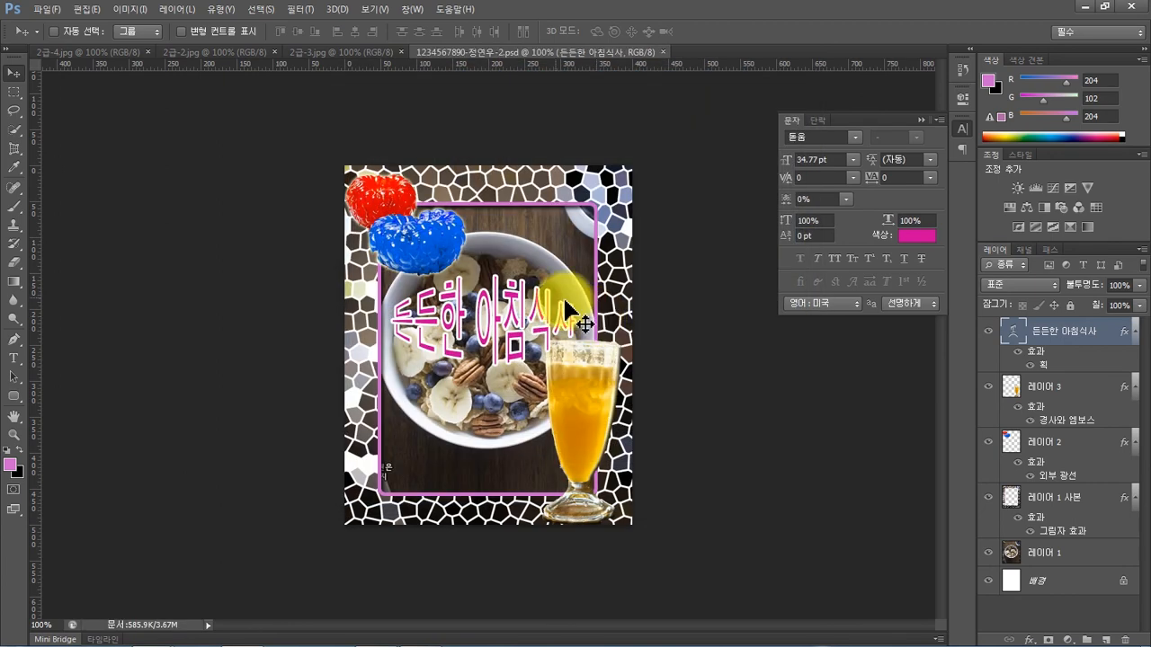
Export the composition for web as a quality 100 JPEG in the GTQ folder, keeping the file name ending in -2.
{"action": "left_click", "coordinate": [54, 11]}
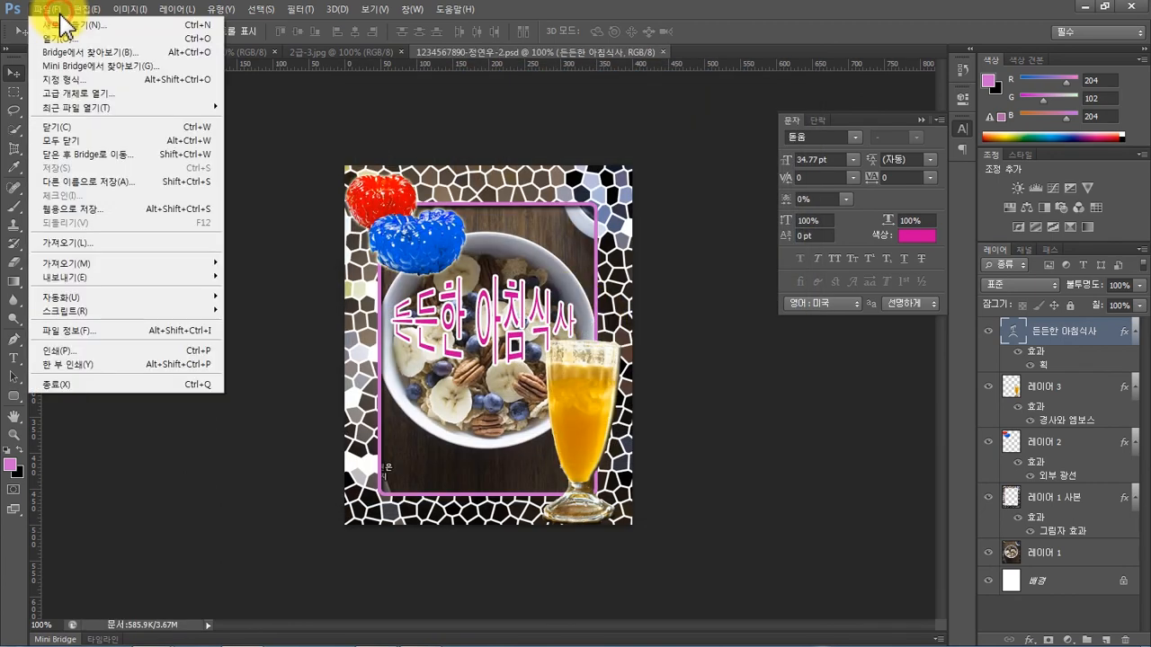
{"action": "left_click", "coordinate": [90, 208]}
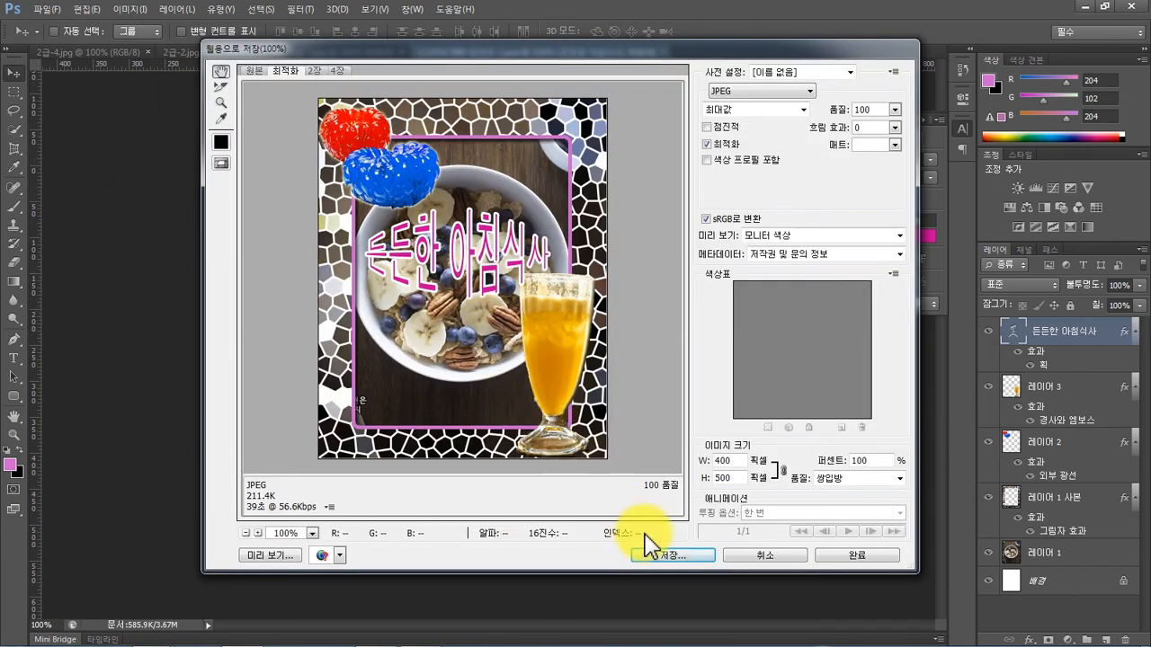
{"action": "left_click", "coordinate": [662, 556]}
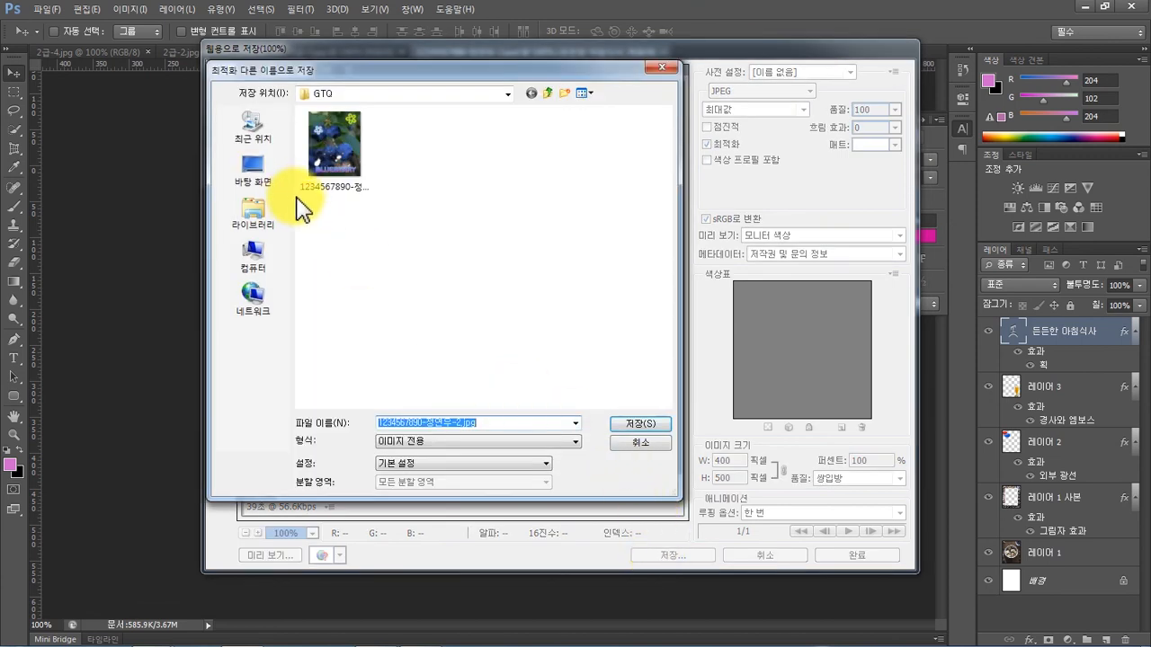
{"action": "left_click", "coordinate": [642, 425]}
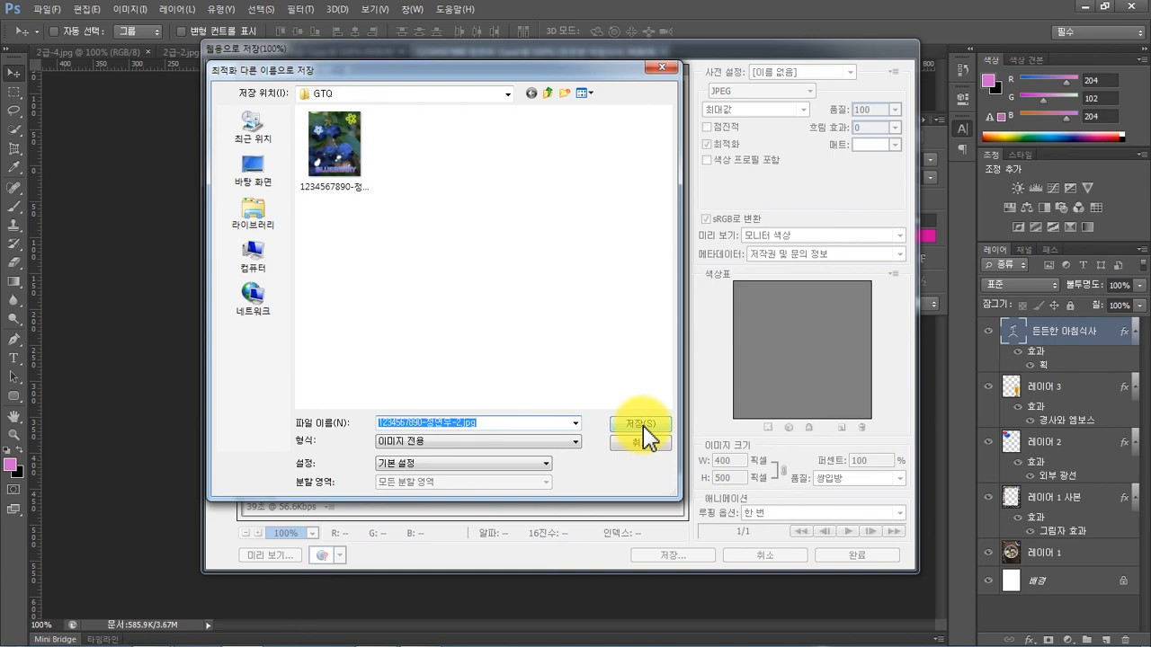
{"action": "left_click", "coordinate": [643, 426]}
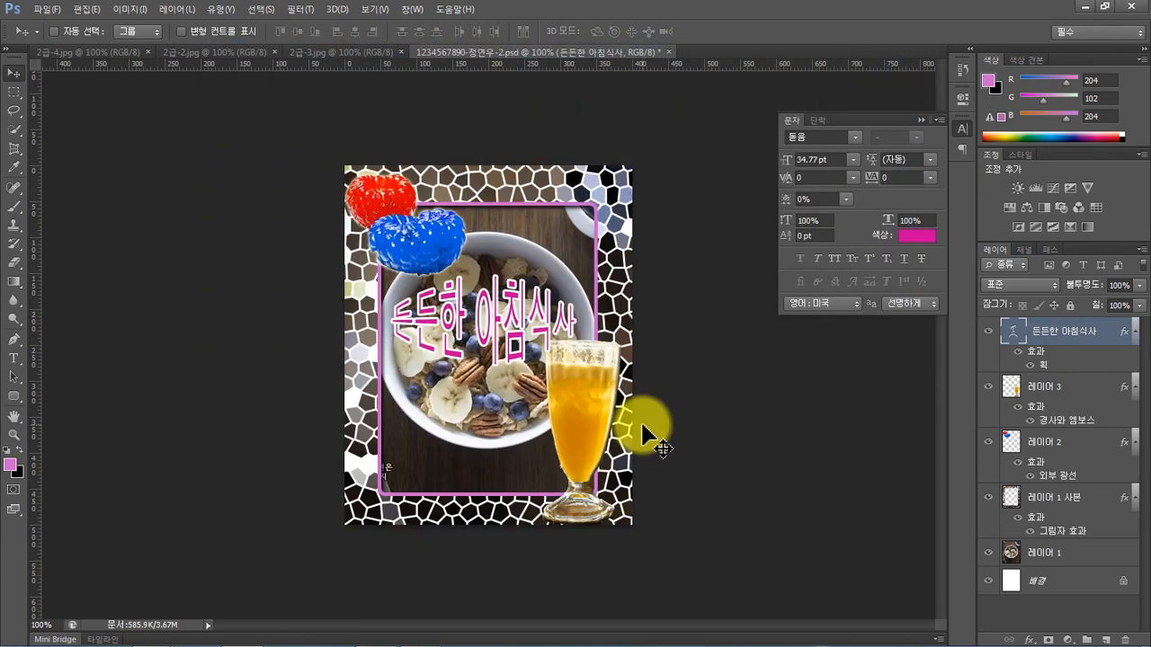